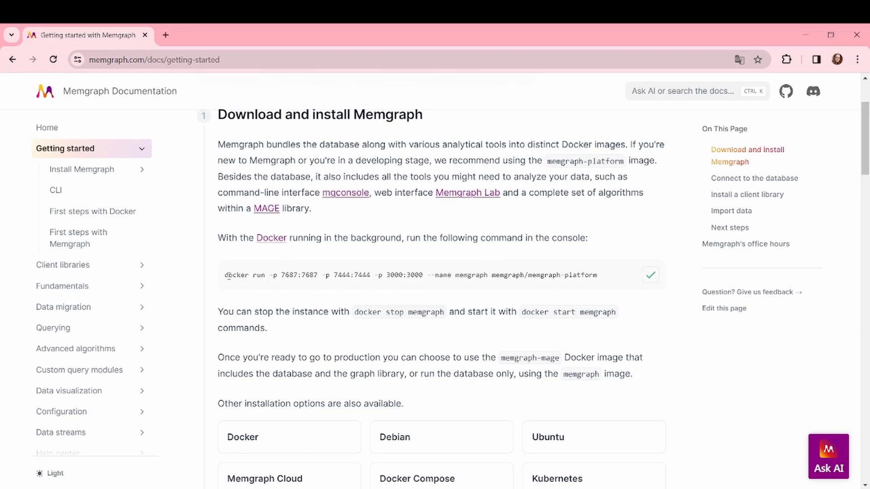
# - Examine the port mappings, container name and image in the docker run command for Memgraph
pyautogui.moveTo(228, 275); pyautogui.dragTo(298, 276)
pyautogui.moveTo(334, 275); pyautogui.dragTo(350, 275)
pyautogui.moveTo(387, 275); pyautogui.dragTo(403, 275)
pyautogui.moveTo(431, 276); pyautogui.dragTo(599, 276)
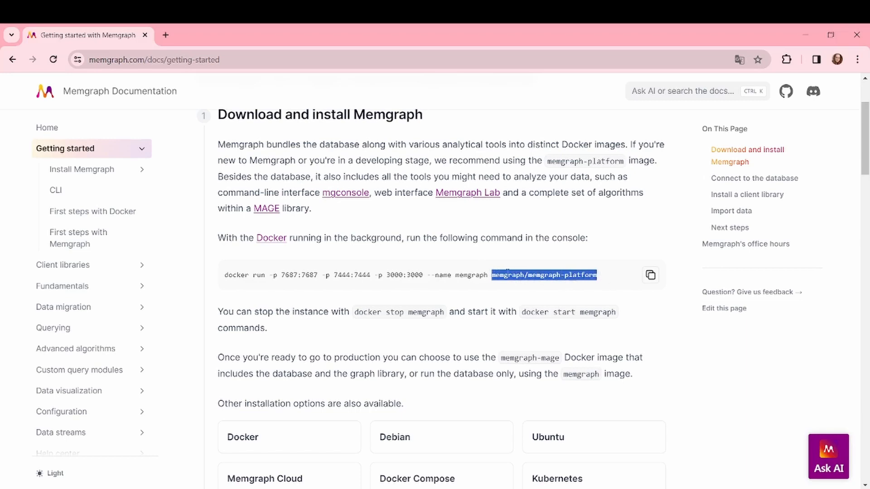
pyautogui.click(526, 270)
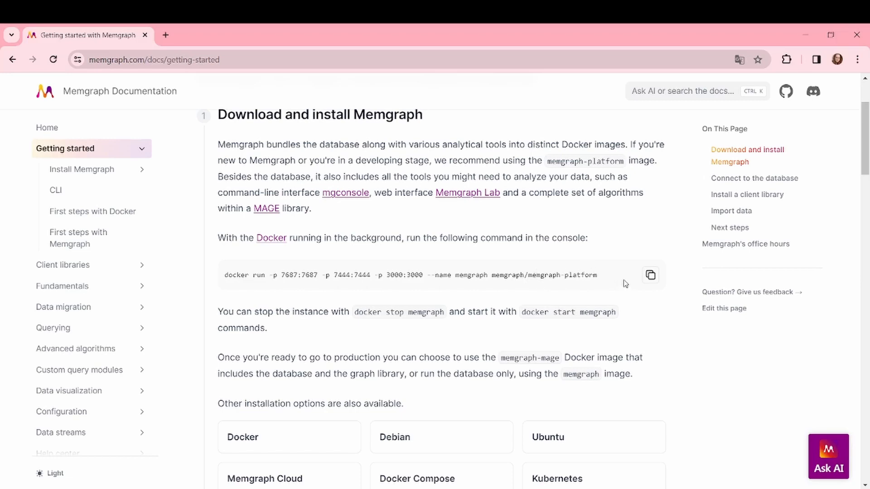
# - Copy the docker run command for memgraph/memgraph-platform from the docs, run it in Command Prompt and review the startup log
pyautogui.click(650, 277)
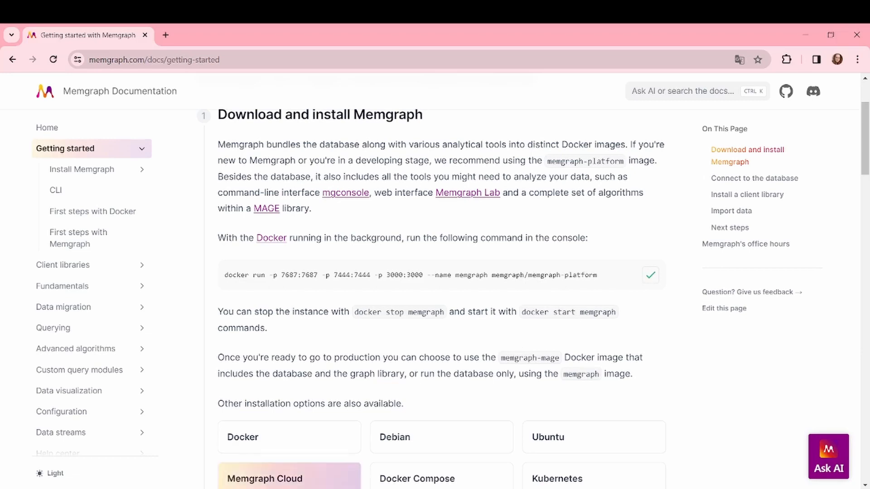
pyautogui.click(362, 488)
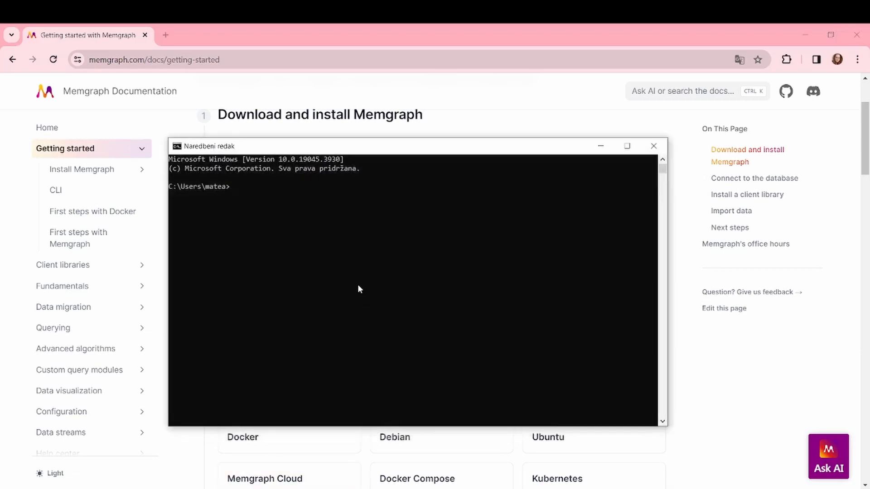
pyautogui.hotkey('ctrl', 'v')
pyautogui.press('Return')
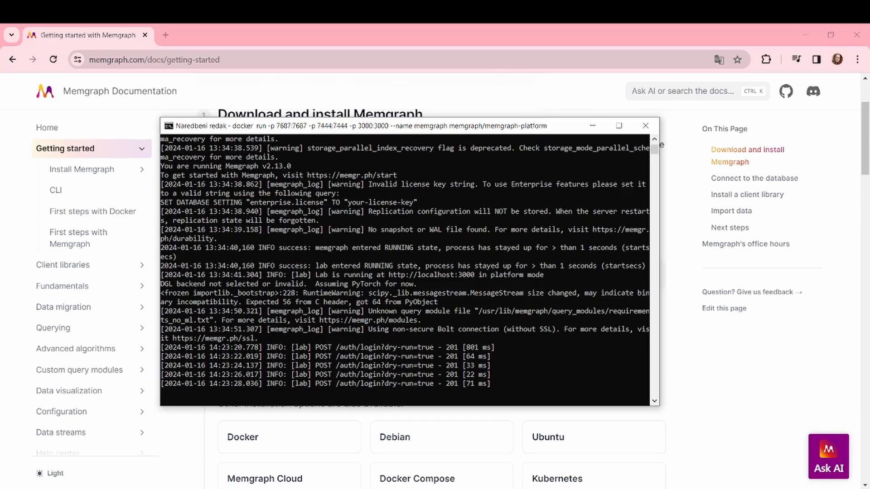
pyautogui.scroll(1, 439, 323)
pyautogui.scroll(3, 438, 323)
pyautogui.scroll(-3, 459, 321)
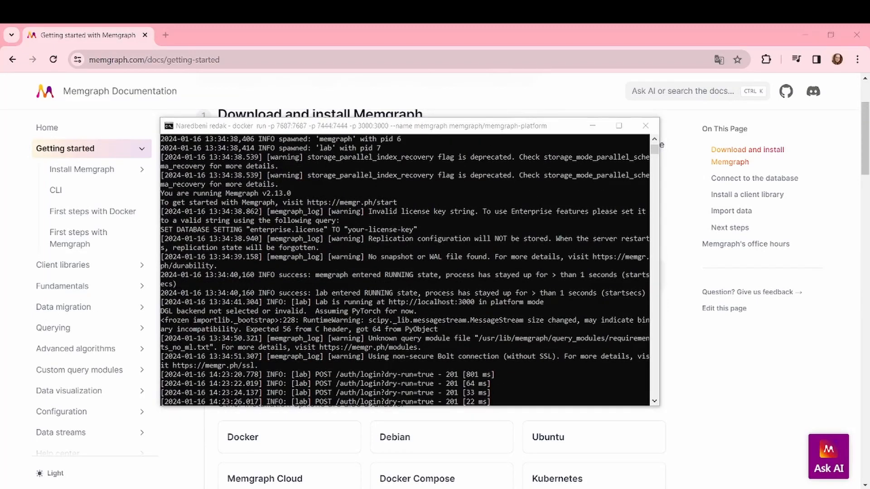
# - Run docker ps in a second Command Prompt window, enlarge its text and examine the container's name, image and ID
pyautogui.hotkey('alt', 'Tab')
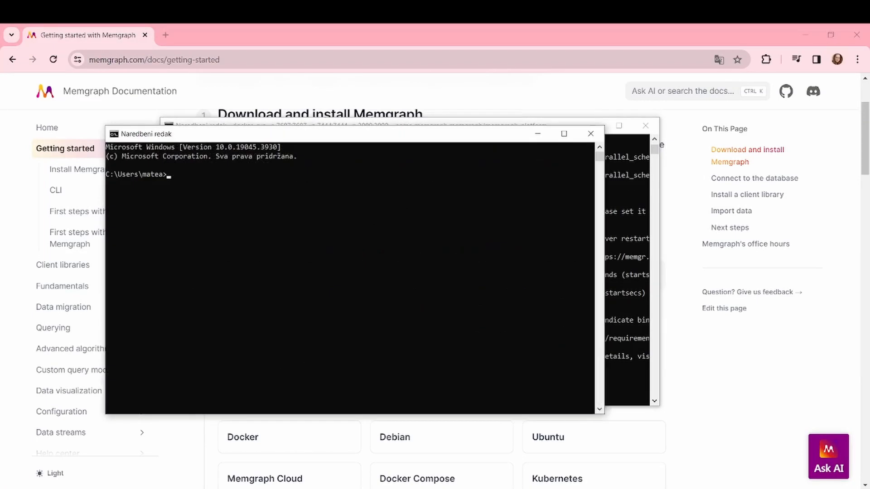
pyautogui.write('docker ps')
pyautogui.press('Return')
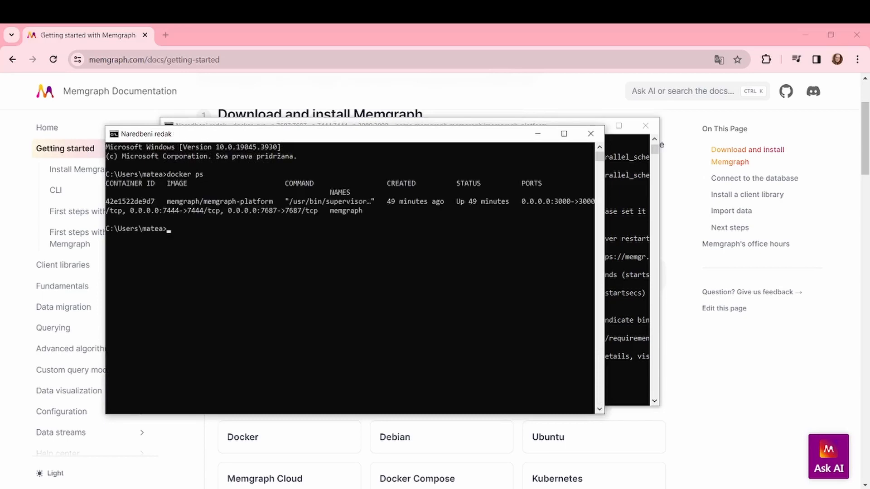
pyautogui.keyDown('ctrl'); pyautogui.scroll(2, 321, 309); pyautogui.keyUp('ctrl')
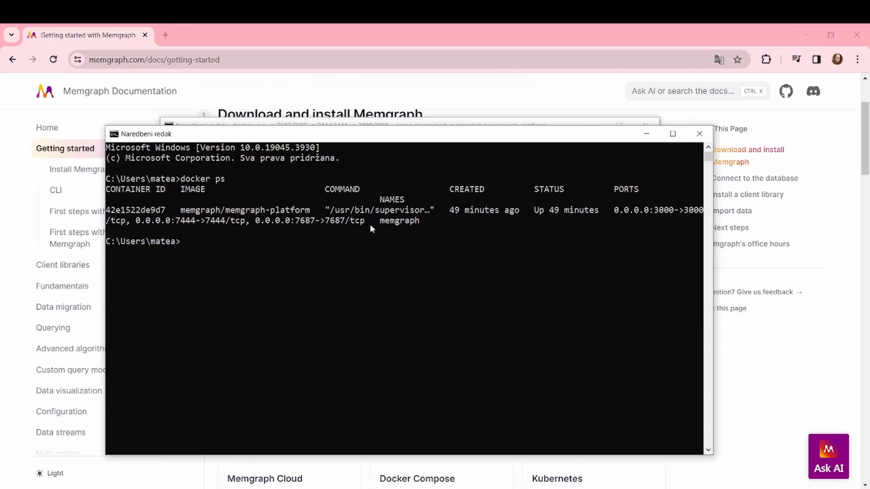
pyautogui.moveTo(383, 219); pyautogui.dragTo(417, 224)
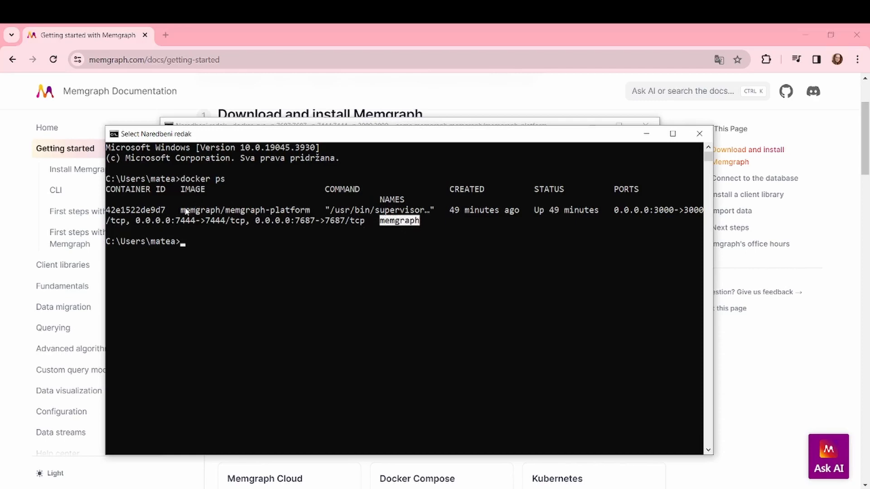
pyautogui.moveTo(181, 211); pyautogui.dragTo(310, 213)
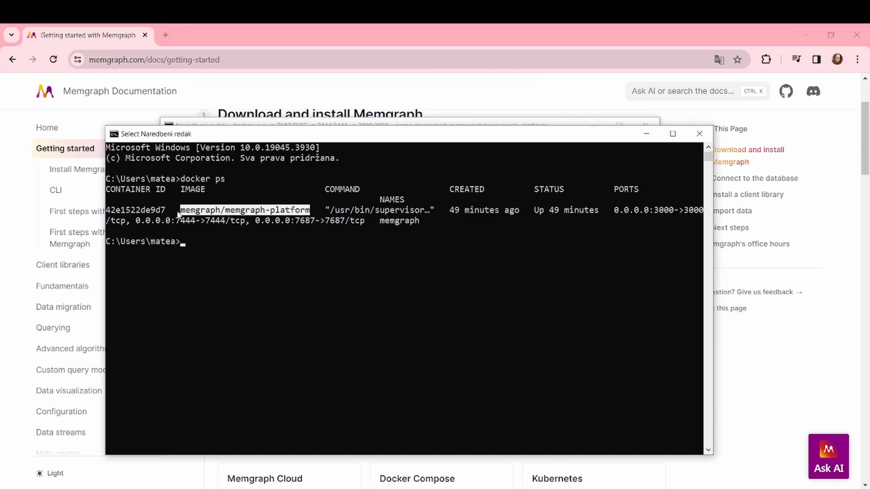
pyautogui.moveTo(165, 212); pyautogui.dragTo(105, 213)
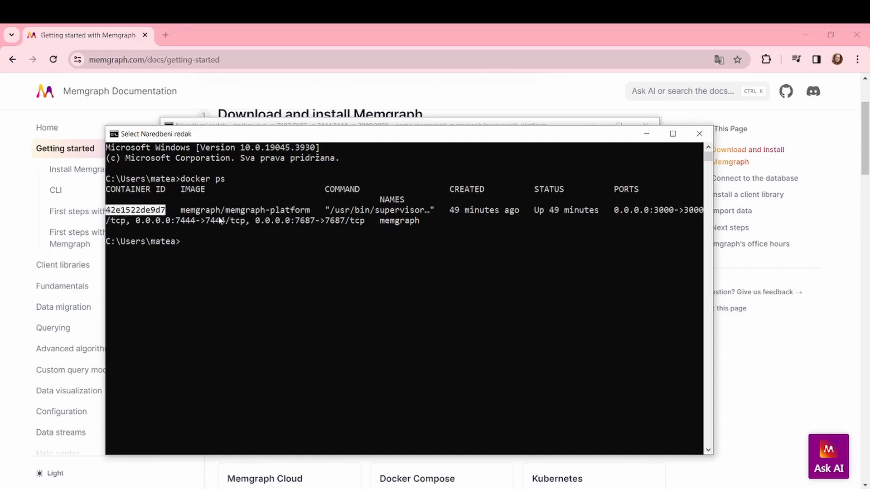
pyautogui.click(244, 240)
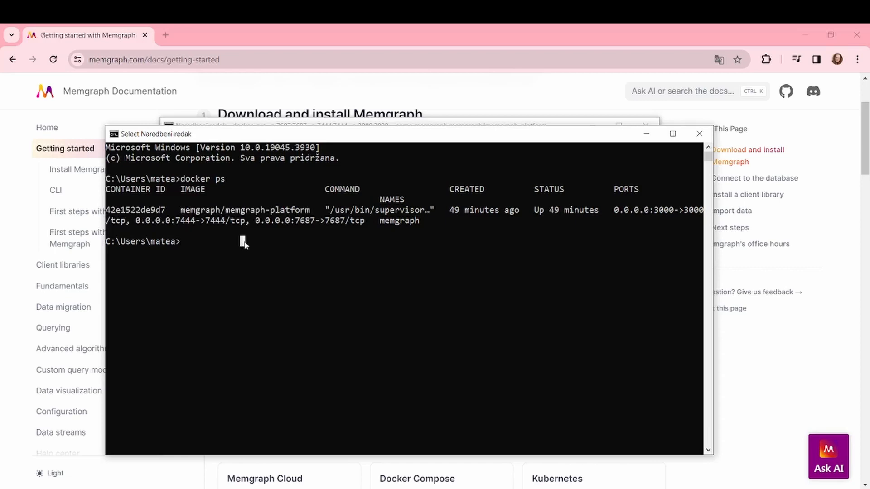
# - Stop the container with docker stop memgraph and start it again with docker start memgraph
pyautogui.press('Escape')
pyautogui.write('docker stop')
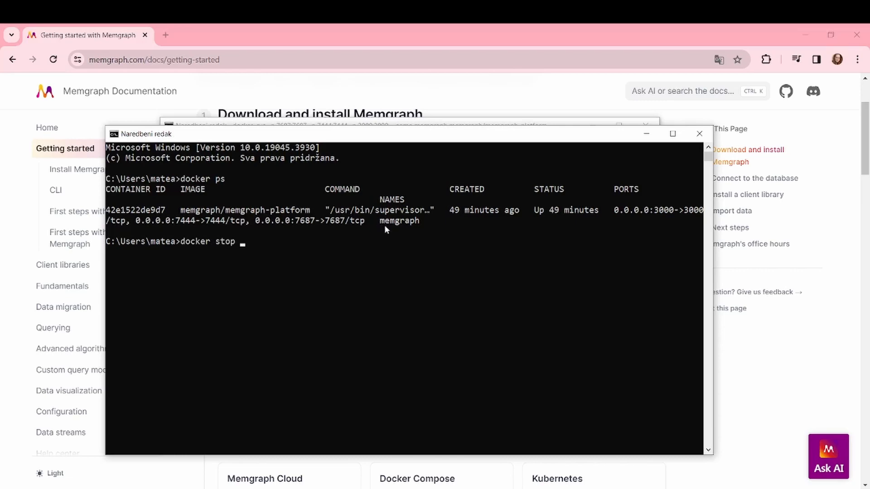
pyautogui.moveTo(382, 221); pyautogui.dragTo(419, 223)
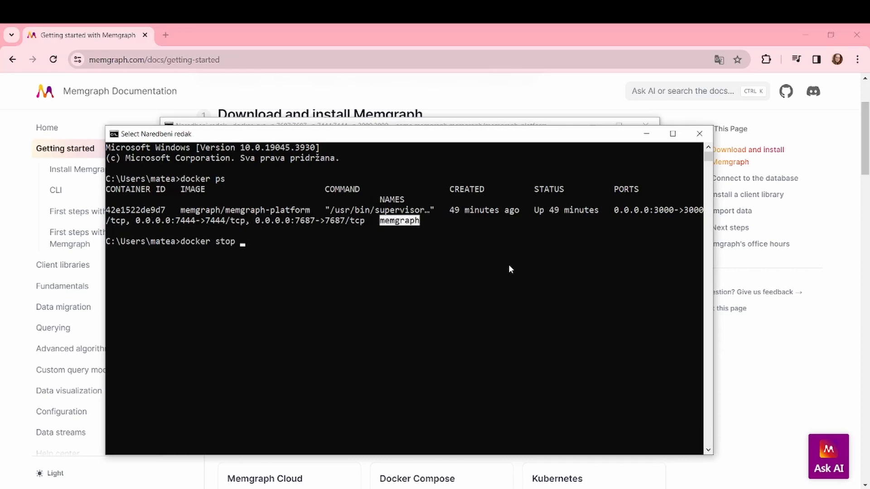
pyautogui.write('memgraph')
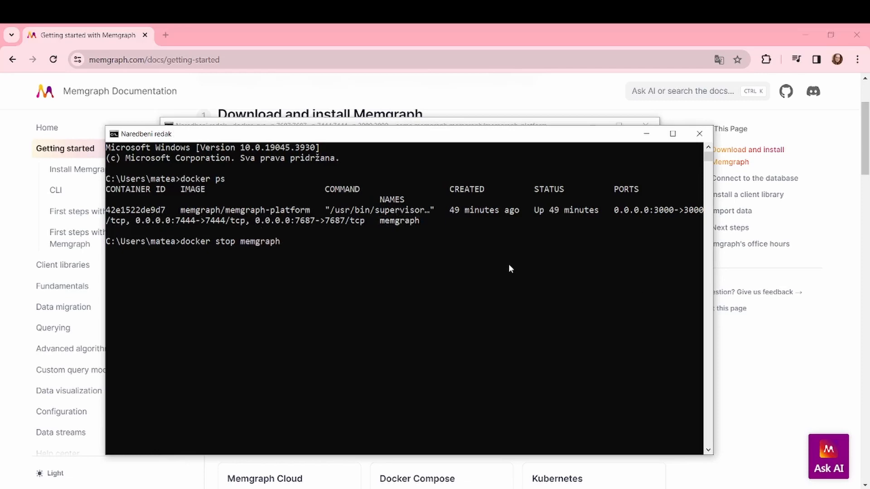
pyautogui.press('Return')
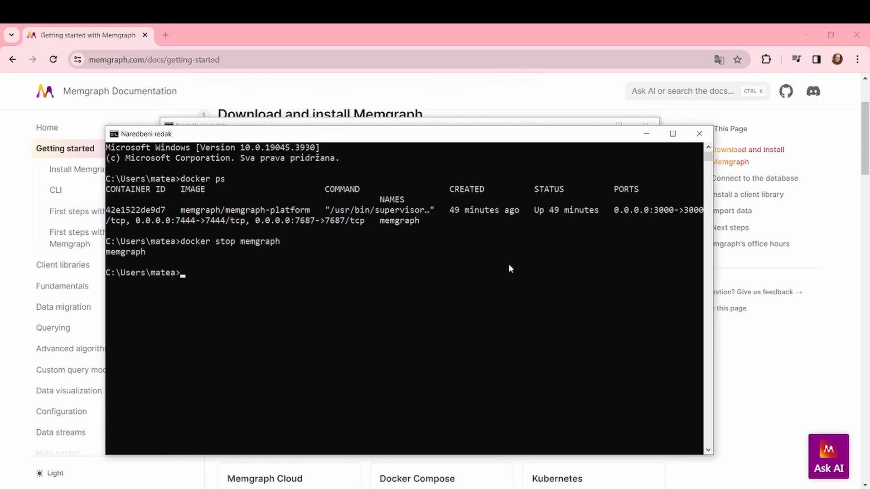
pyautogui.write('docker start memgraph')
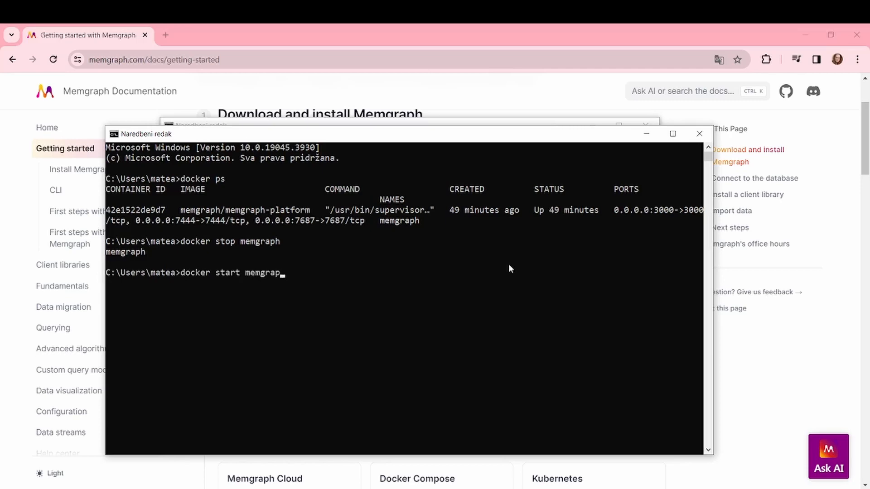
pyautogui.press('Return')
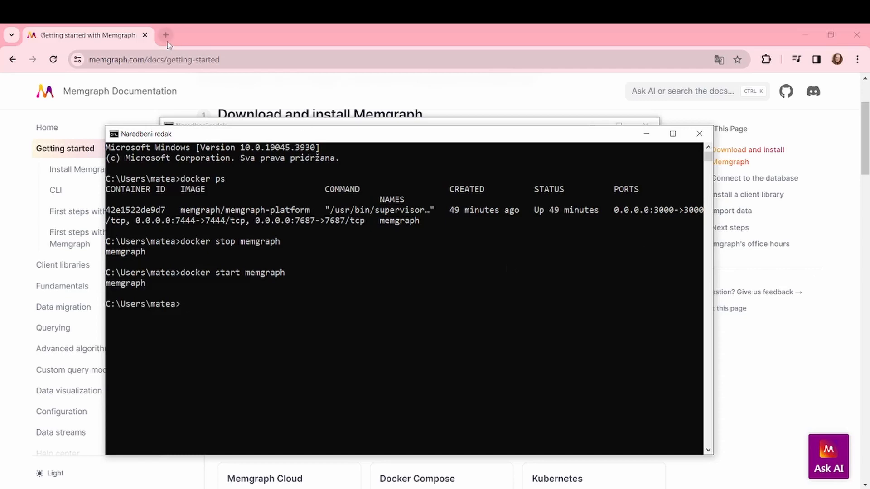
# - Switch to Chrome and open Memgraph Lab at localhost:3000 in a new tab
pyautogui.moveTo(226, 213); pyautogui.dragTo(314, 213)
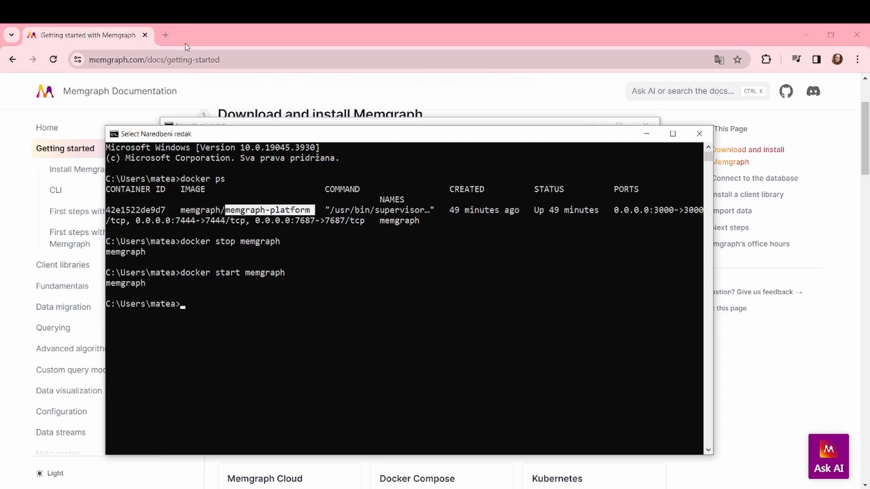
pyautogui.click(165, 35)
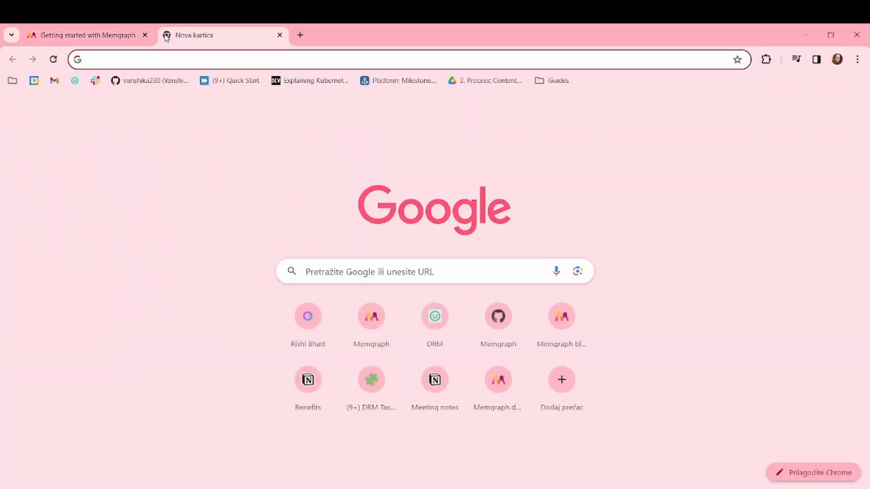
pyautogui.hotkey('ctrl', 'v')
pyautogui.press('Return')
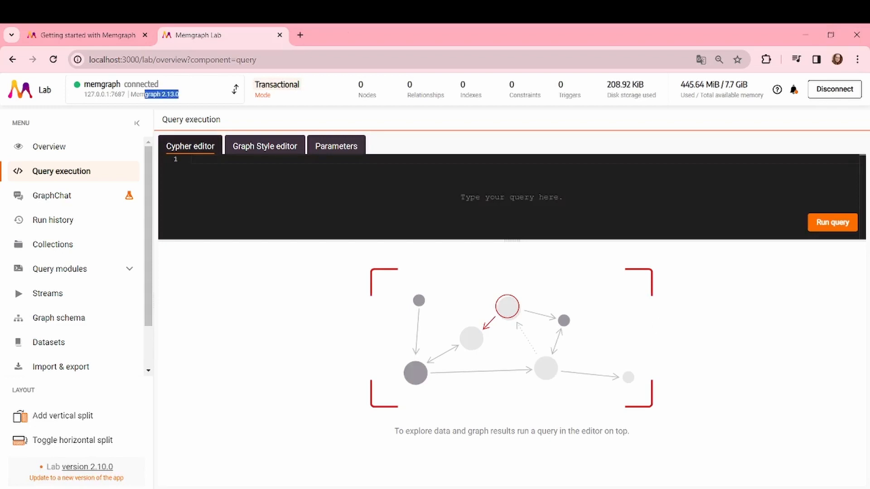
# - Search for "memgraph lab download" in a new tab and open the Memgraph download hub at the individual packages
pyautogui.click(300, 35)
pyautogui.write('memg')
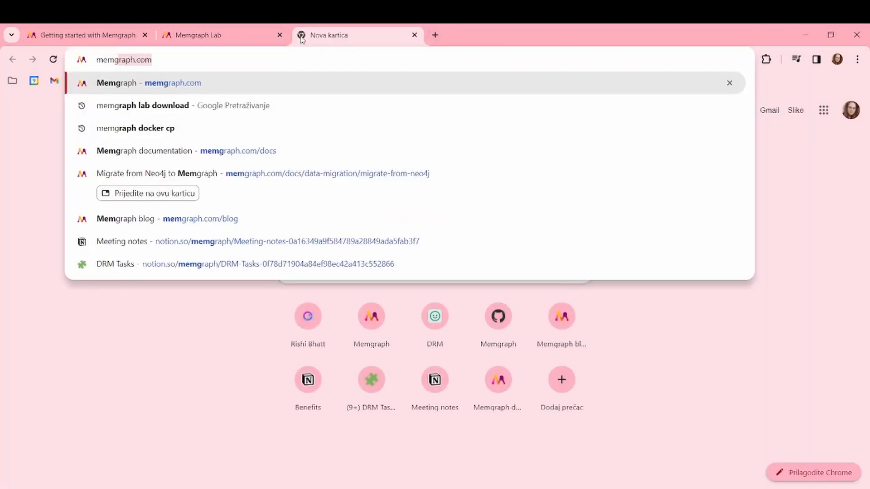
pyautogui.write('raph lab download')
pyautogui.press('Return')
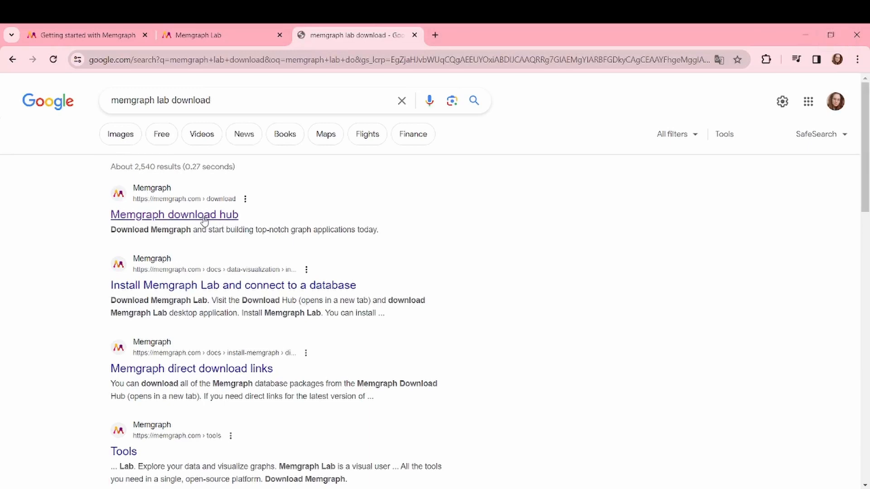
pyautogui.click(156, 216)
pyautogui.scroll(-4, 533, 267)
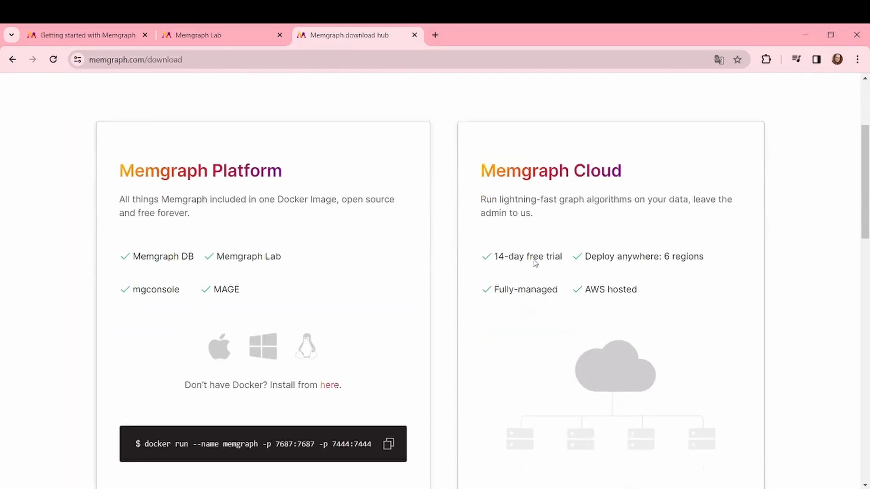
pyautogui.scroll(-10, 420, 297)
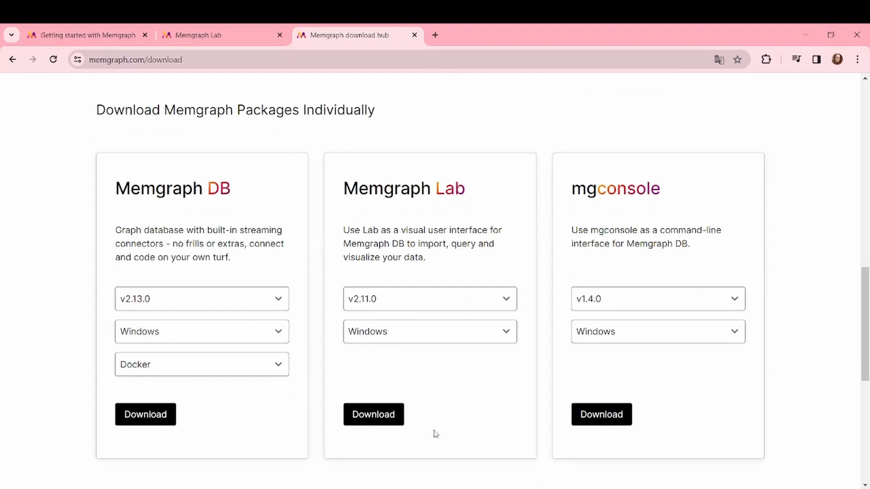
# - Examine the version and operating system choices for the Memgraph Lab package
pyautogui.moveTo(164, 109); pyautogui.dragTo(356, 109)
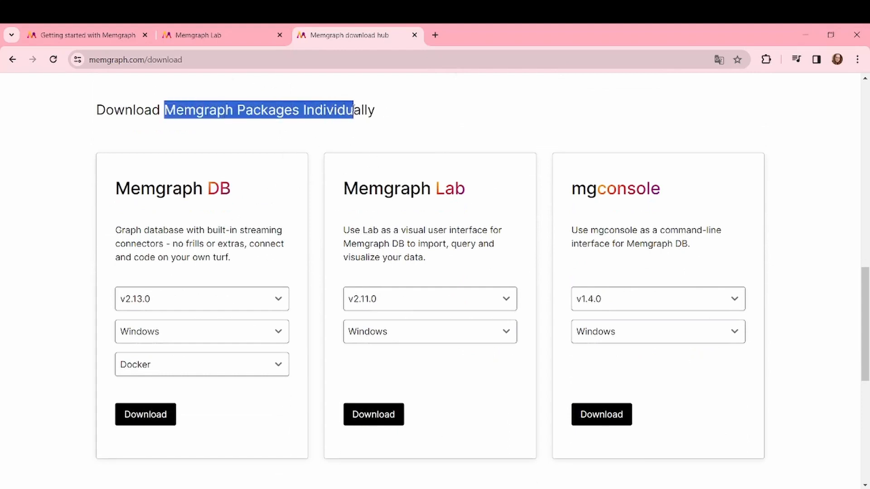
pyautogui.click(356, 109)
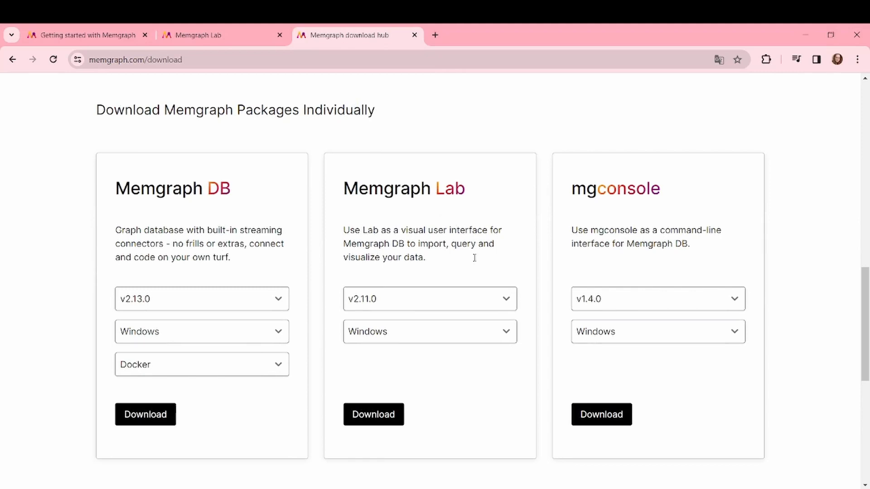
pyautogui.click(506, 299)
pyautogui.click(508, 301)
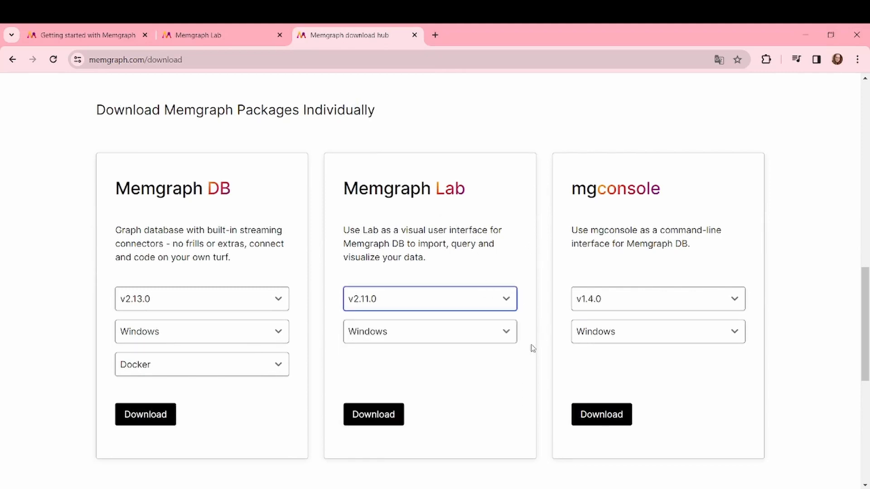
pyautogui.click(506, 333)
pyautogui.click(507, 333)
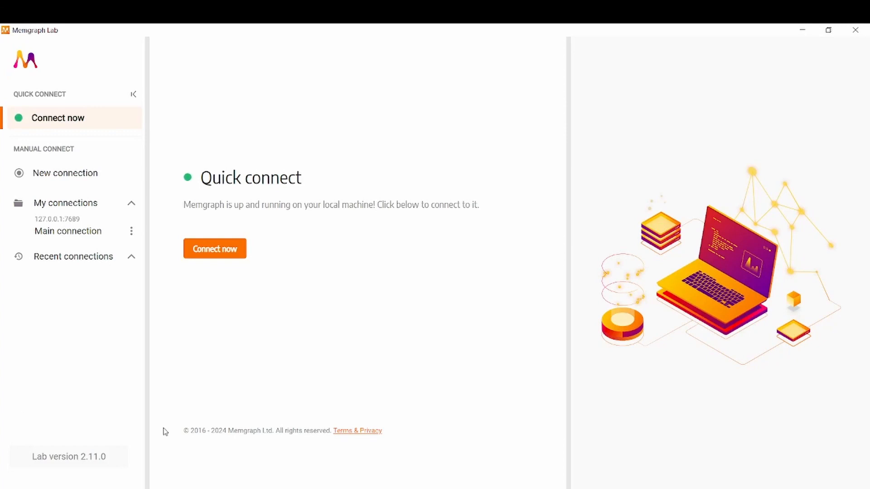
# - Switch to the Memgraph Lab desktop app, quick-connect to the local Memgraph instance and check its node and relationship counts
pyautogui.click(212, 250)
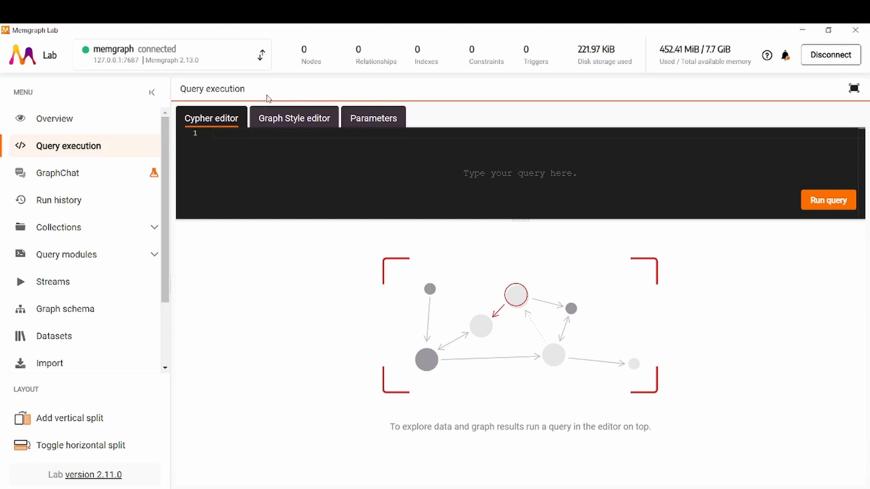
pyautogui.moveTo(301, 63); pyautogui.dragTo(386, 64)
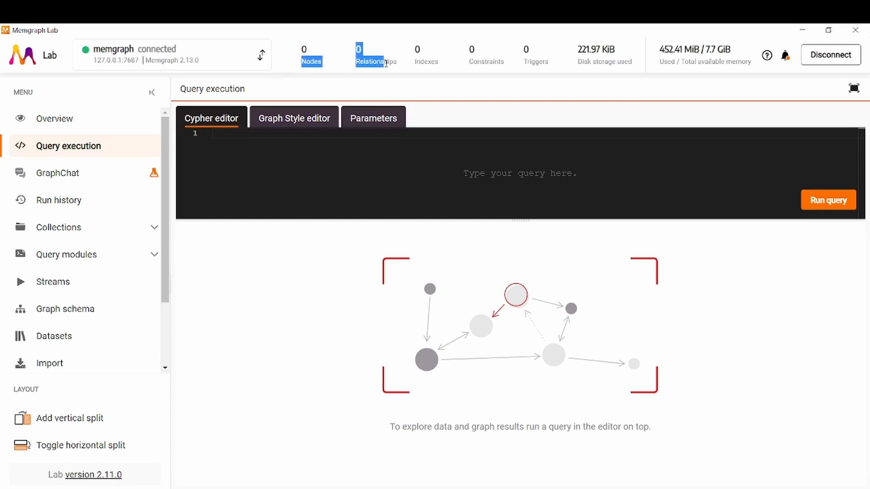
pyautogui.click(386, 64)
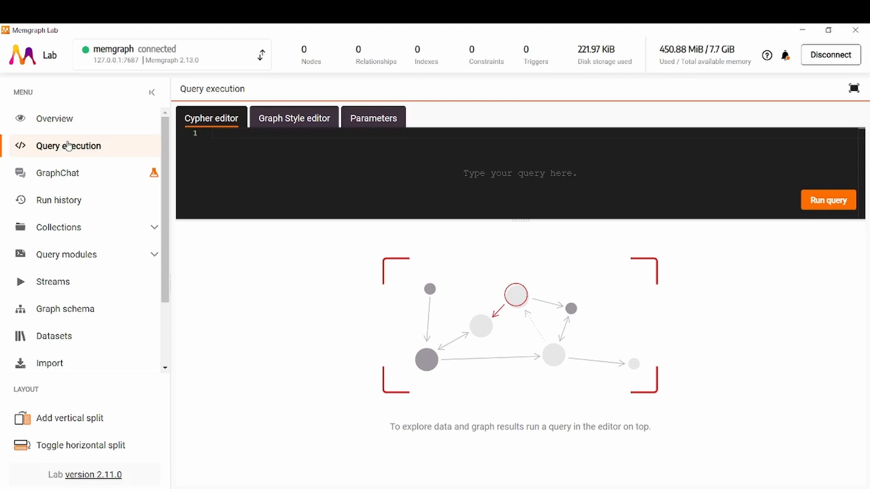
# - View the GraphChat setup and the list of query modules in Memgraph Lab
pyautogui.click(74, 178)
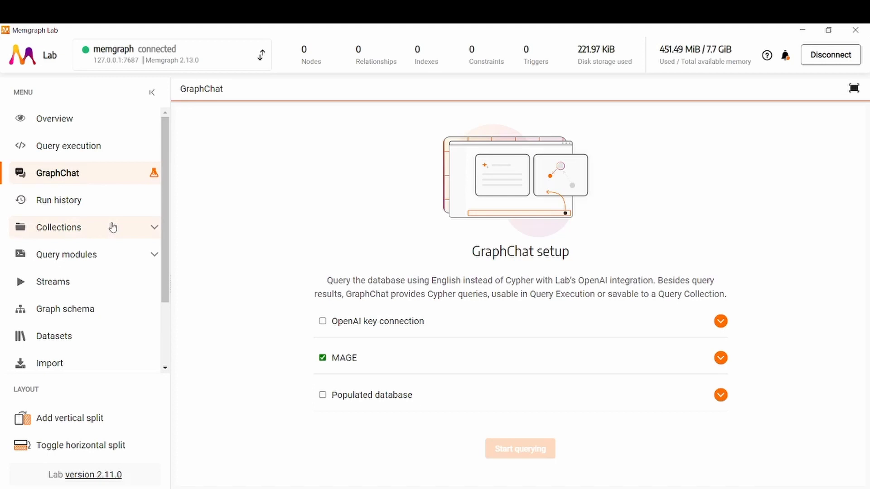
pyautogui.click(117, 256)
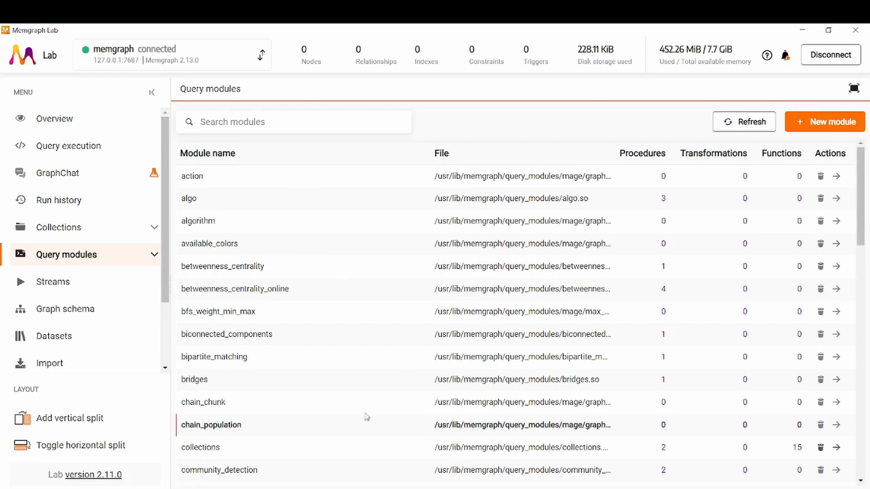
# - Look through the full list of query modules and return to its beginning
pyautogui.scroll(-15, 379, 220)
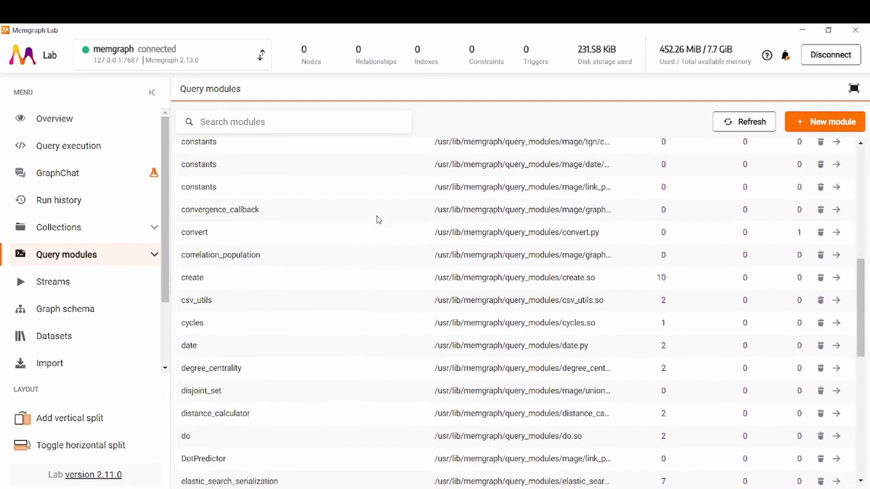
pyautogui.scroll(-15, 421, 245)
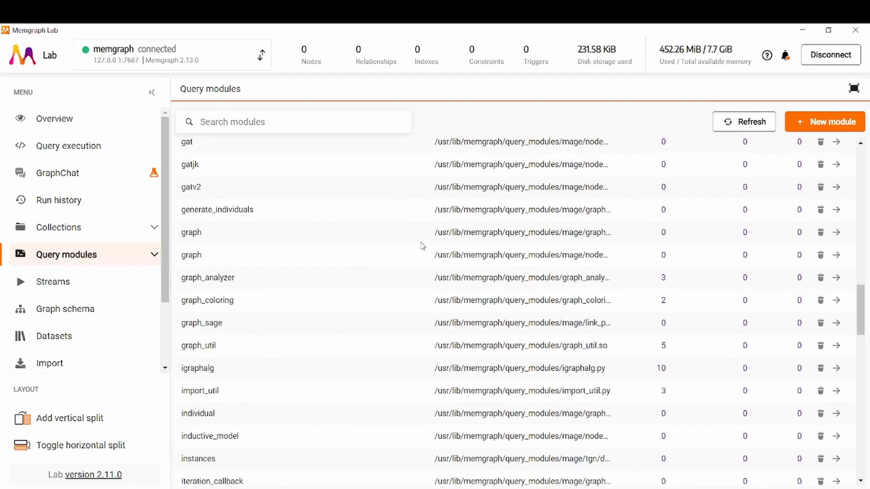
pyautogui.scroll(20, 422, 244)
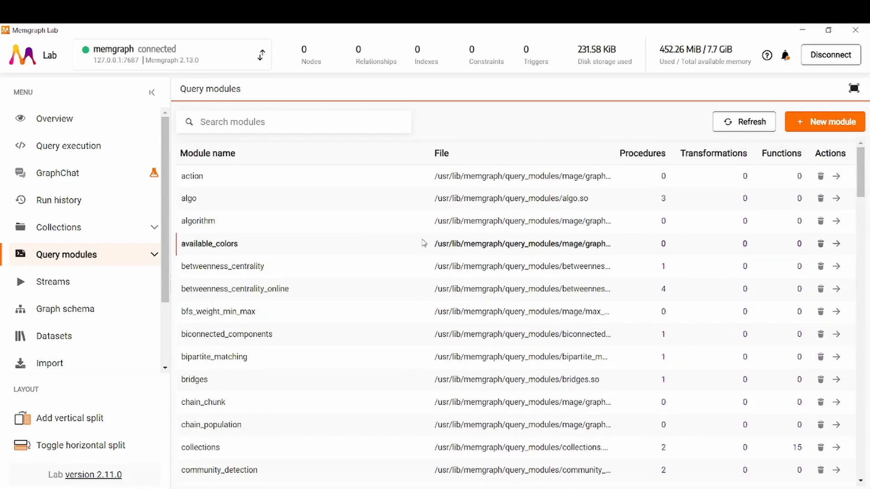
# - View the Streams, Graph schema and Datasets sections of Memgraph Lab
pyautogui.click(103, 288)
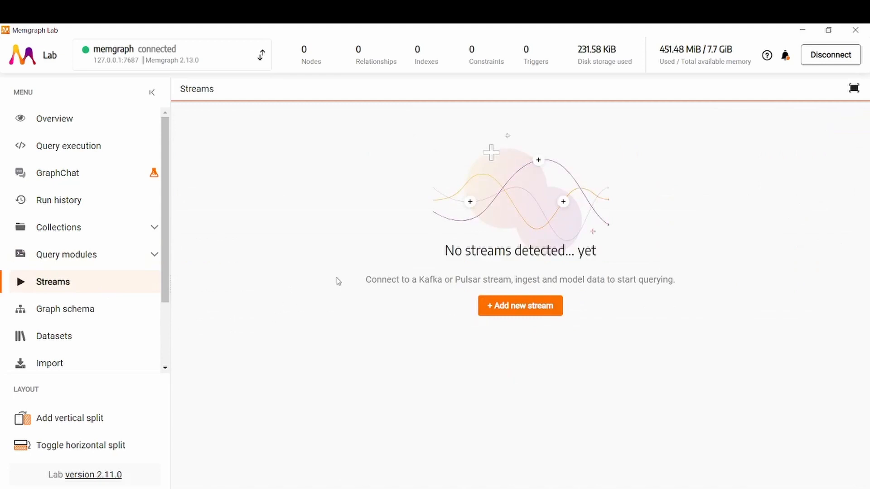
pyautogui.click(68, 308)
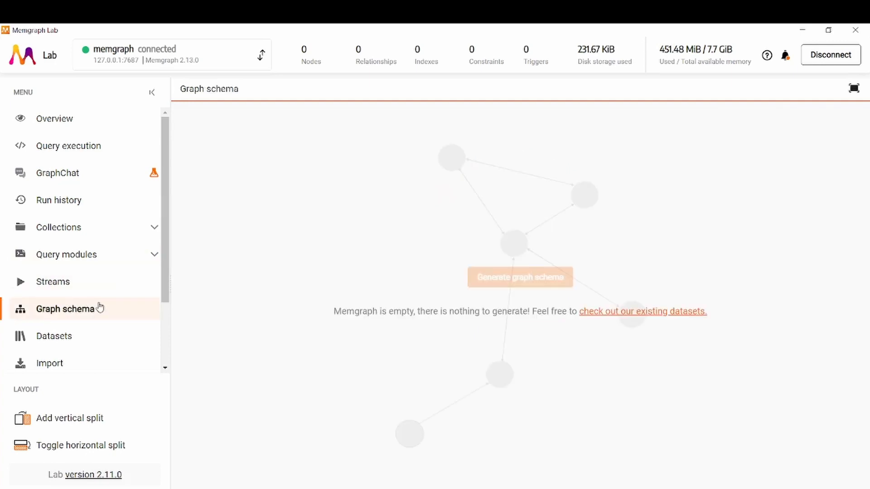
pyautogui.click(96, 349)
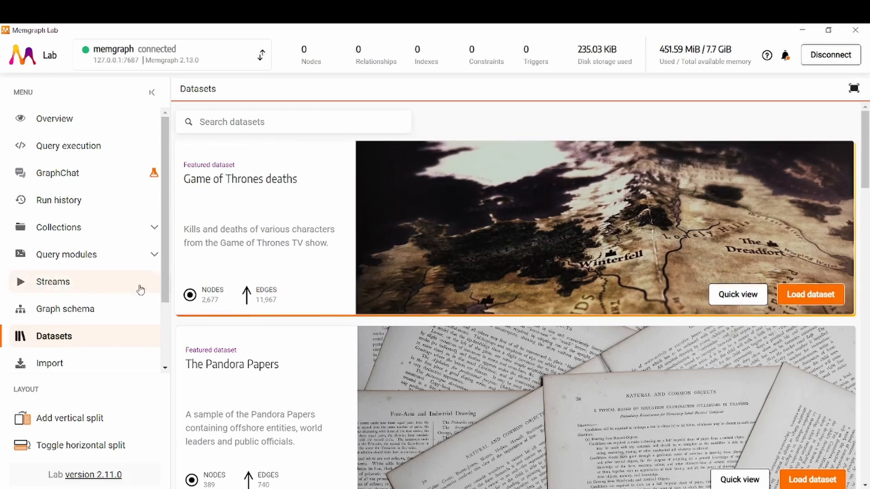
# - View the data import options, the export options and the Memgraph logs
pyautogui.scroll(-2, 120, 290)
pyautogui.click(113, 284)
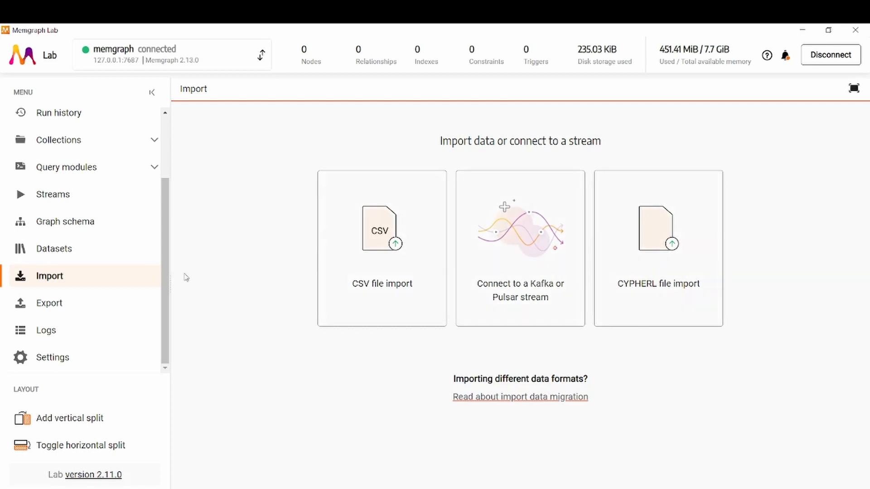
pyautogui.click(61, 310)
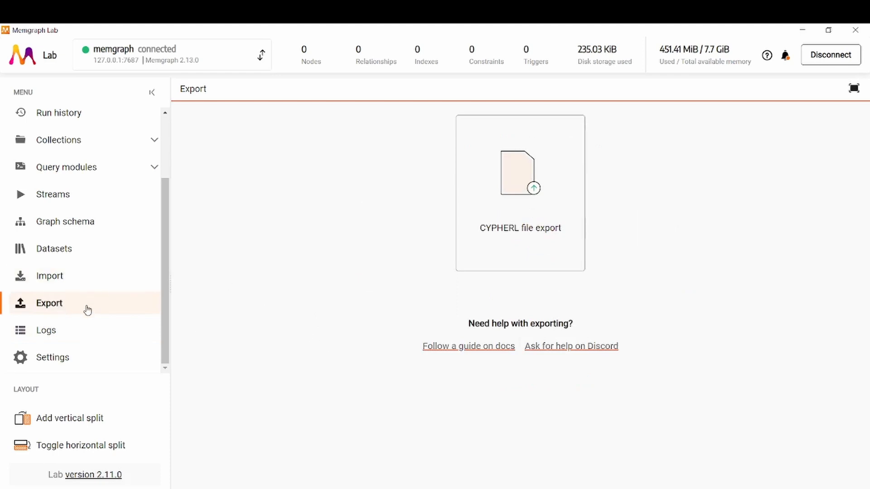
pyautogui.click(81, 333)
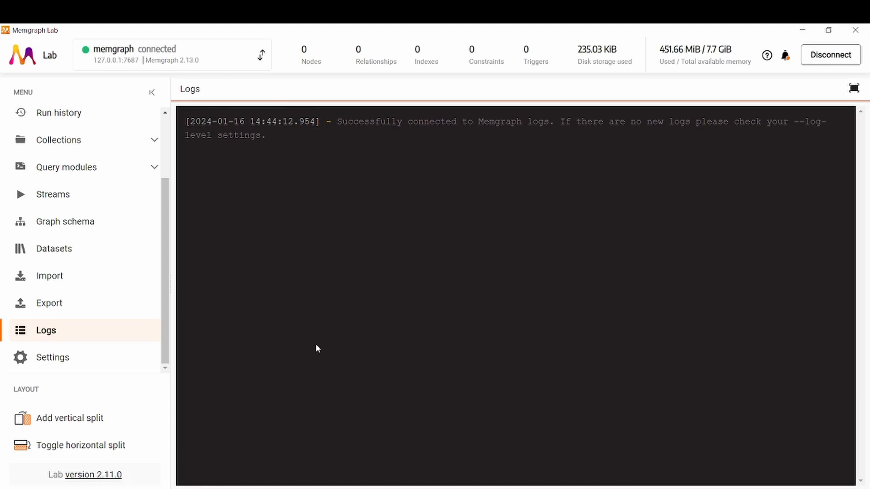
# - Add a vertical split beside the Logs view and show Query execution in the new pane
pyautogui.click(68, 418)
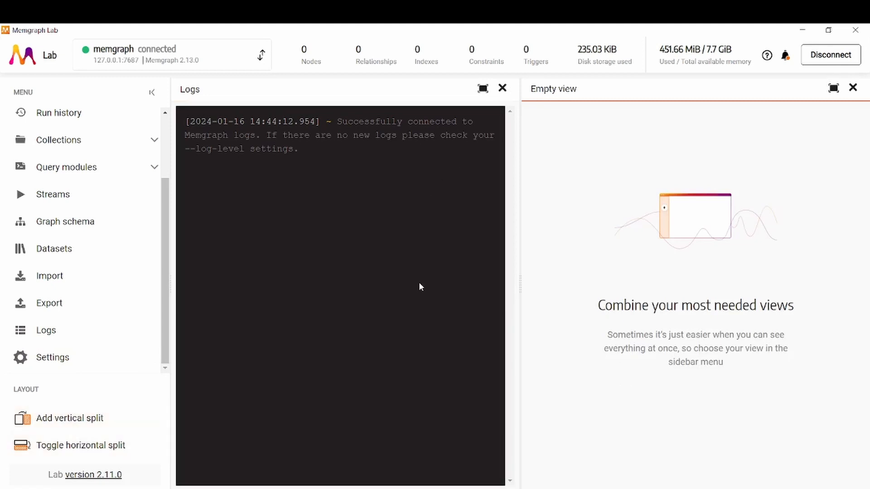
pyautogui.click(260, 255)
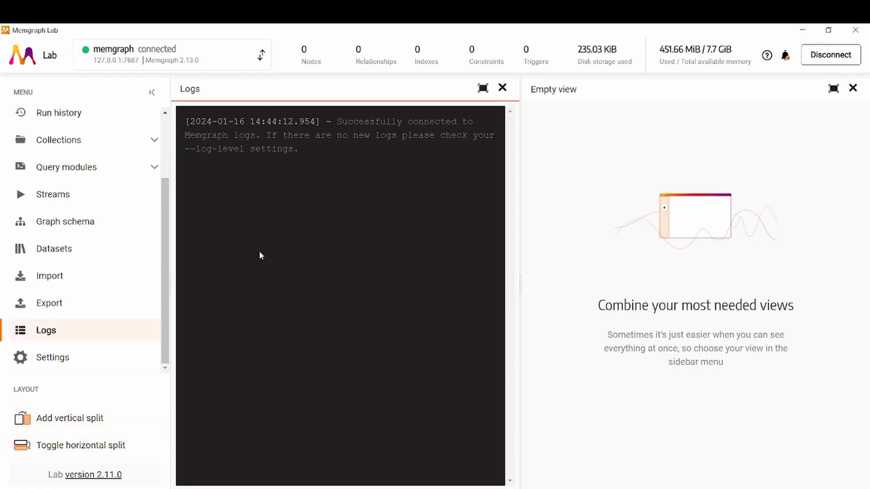
pyautogui.click(648, 206)
pyautogui.scroll(3, 101, 191)
pyautogui.click(66, 148)
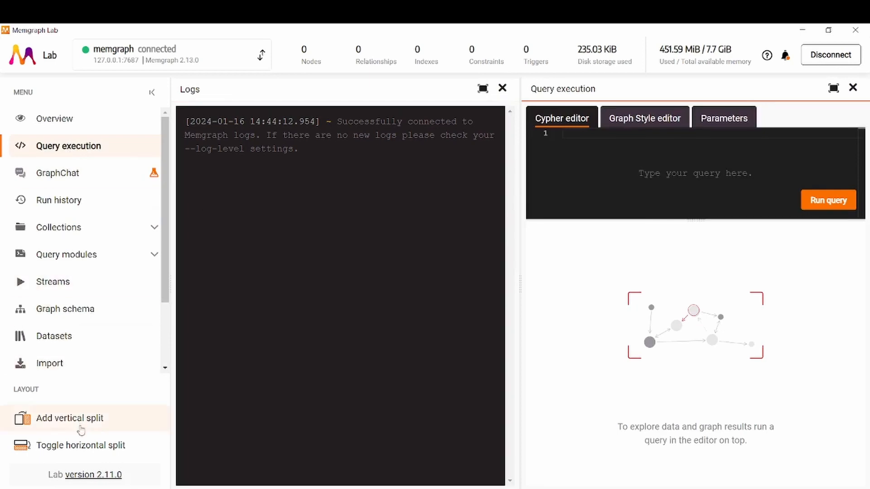
# - Add a horizontal split to the layout and enlarge the Cypher editor in the new Query execution pane
pyautogui.click(75, 447)
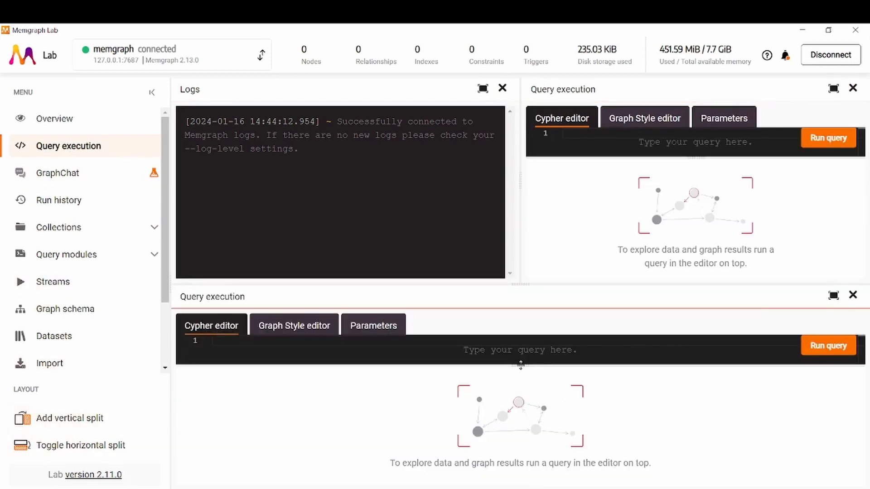
pyautogui.moveTo(522, 373); pyautogui.dragTo(530, 469)
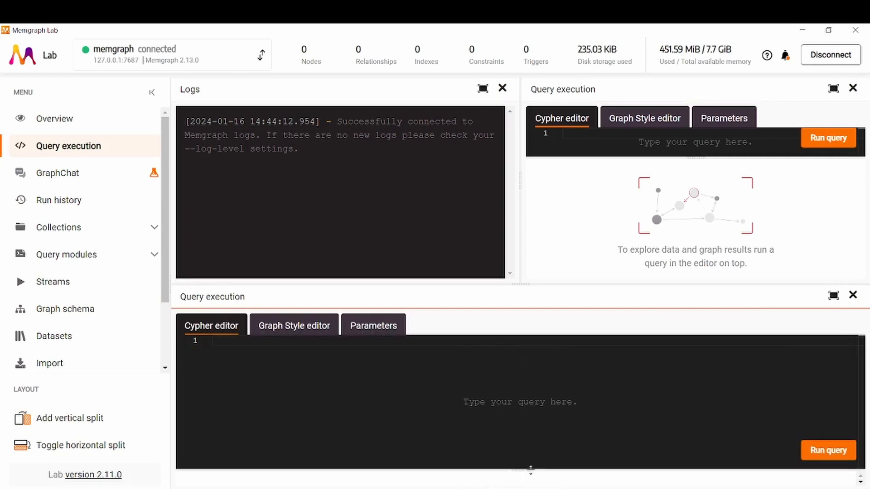
pyautogui.click(355, 398)
pyautogui.click(64, 311)
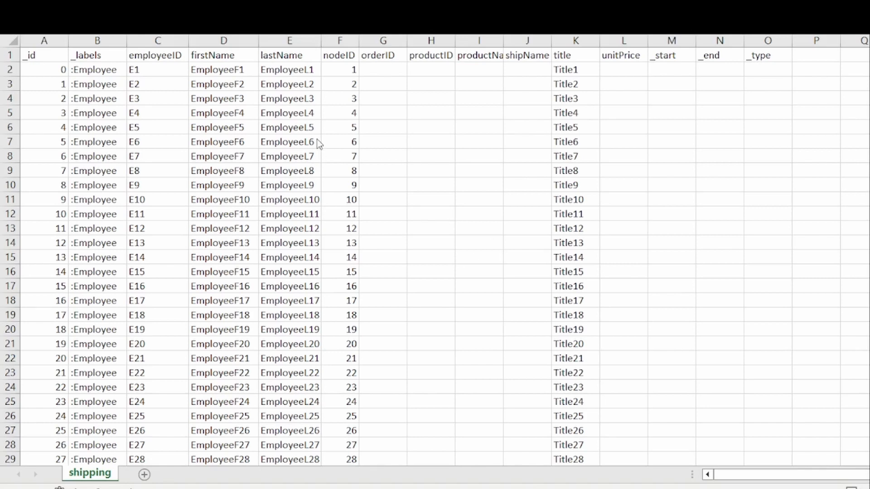
# - Examine the node rows and the relationship rows throughout the shipping spreadsheet
pyautogui.click(281, 113)
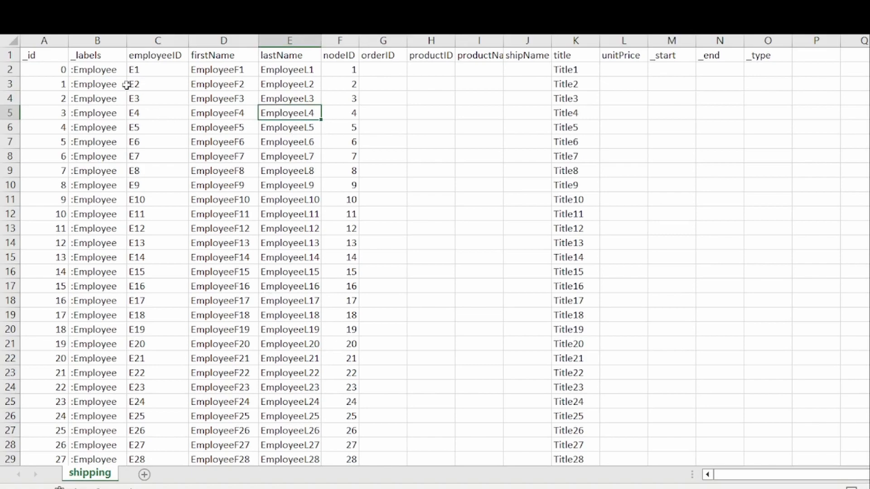
pyautogui.click(96, 72)
pyautogui.scroll(-20, 110, 272)
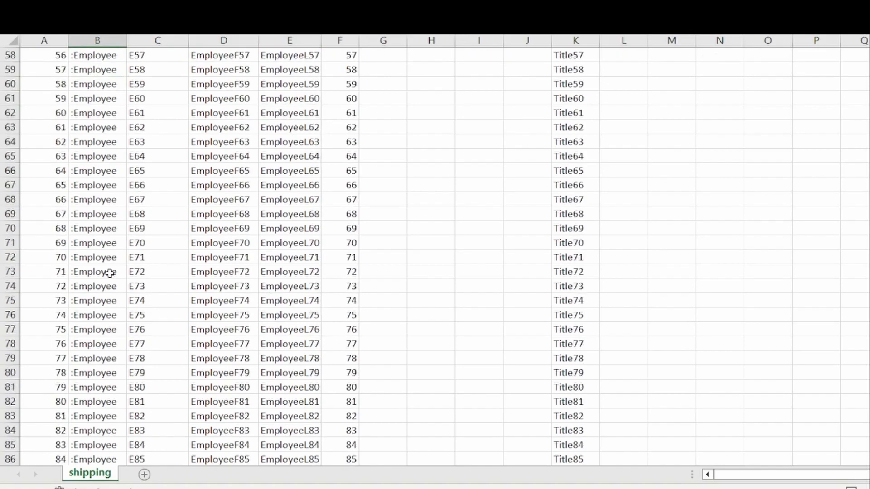
pyautogui.scroll(-20, 110, 273)
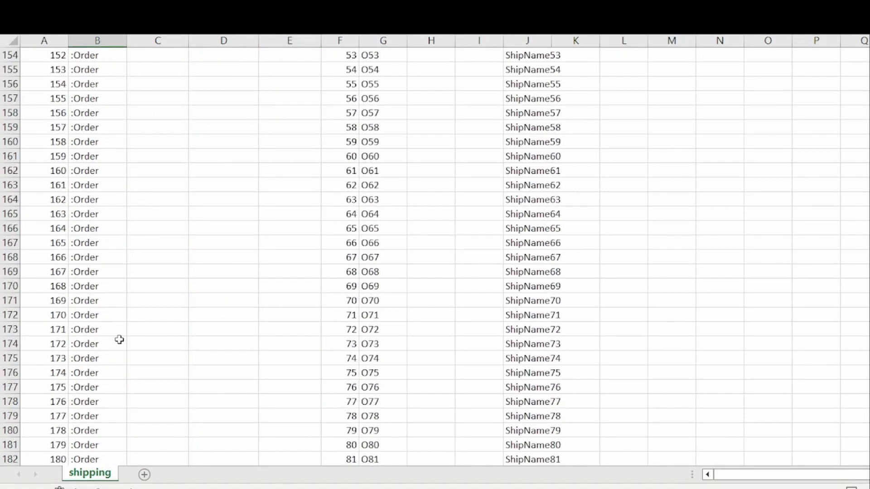
pyautogui.scroll(-20, 119, 340)
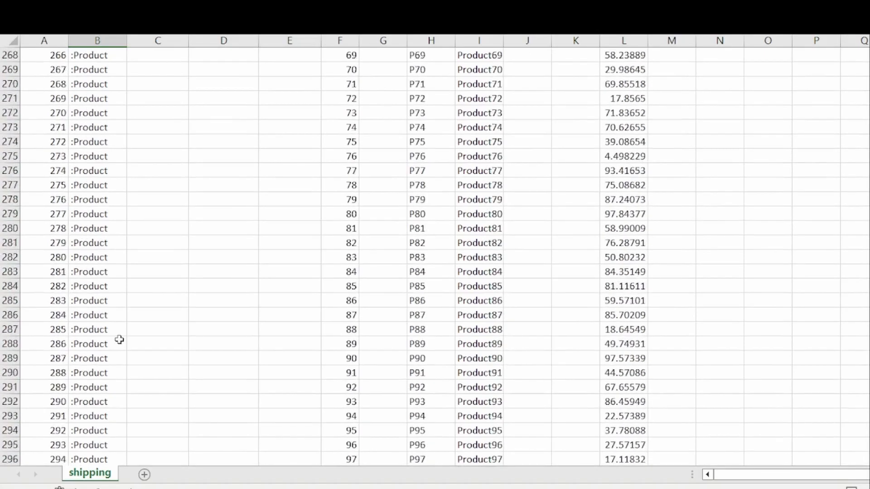
pyautogui.scroll(2, 119, 339)
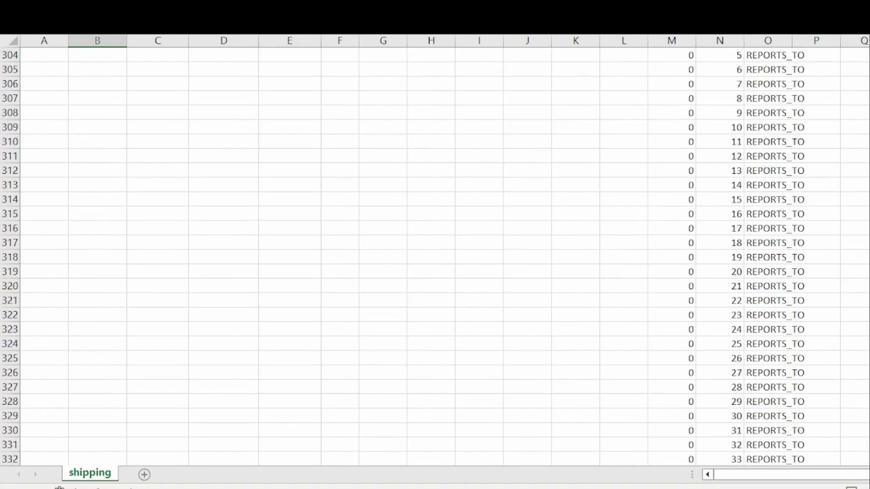
pyautogui.scroll(-3, 775, 245)
pyautogui.scroll(-20, 774, 245)
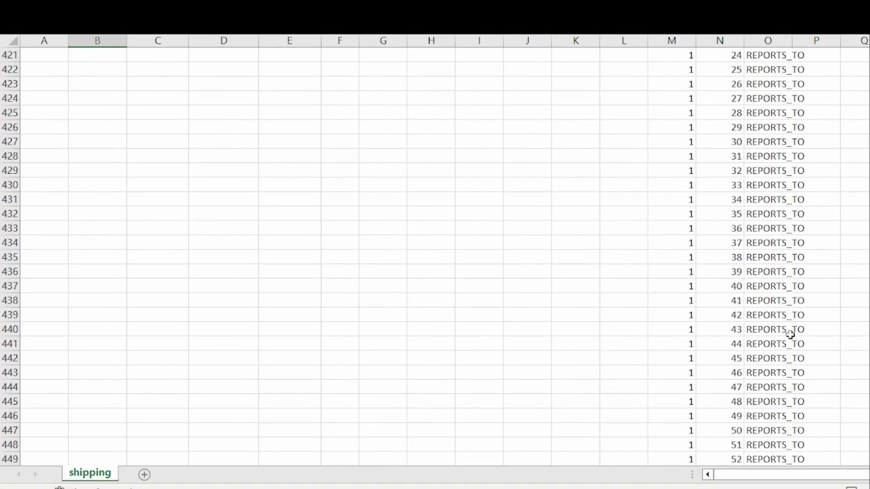
pyautogui.scroll(-20, 790, 333)
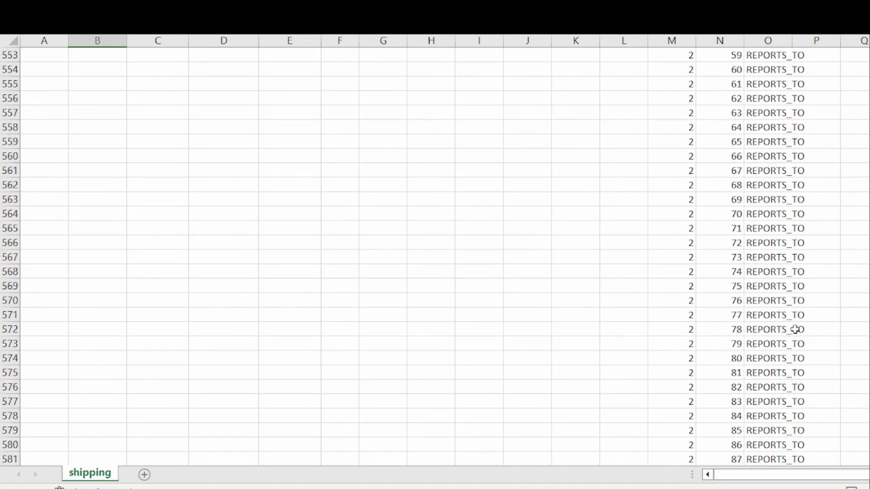
pyautogui.scroll(20, 435, 256)
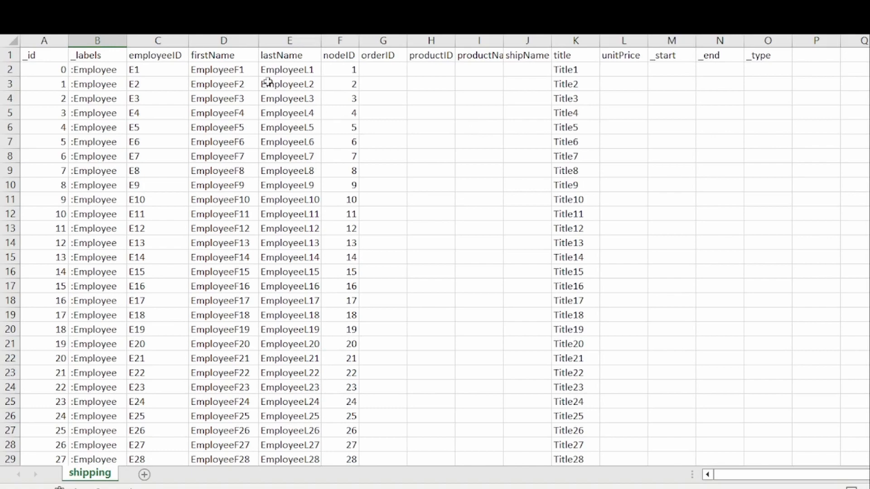
# - Examine the _labels column of the shipping sheet for where the Employee, Order and Product rows start and end
pyautogui.click(80, 72)
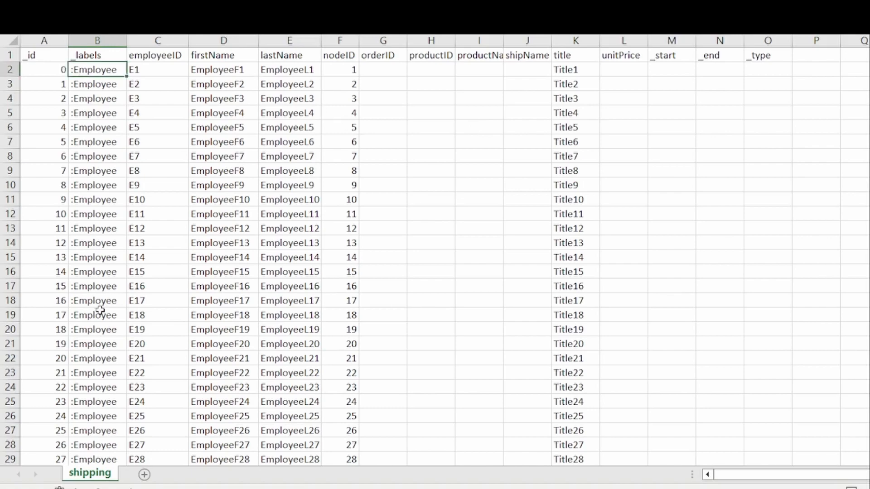
pyautogui.scroll(-17, 100, 311)
pyautogui.scroll(-12, 99, 320)
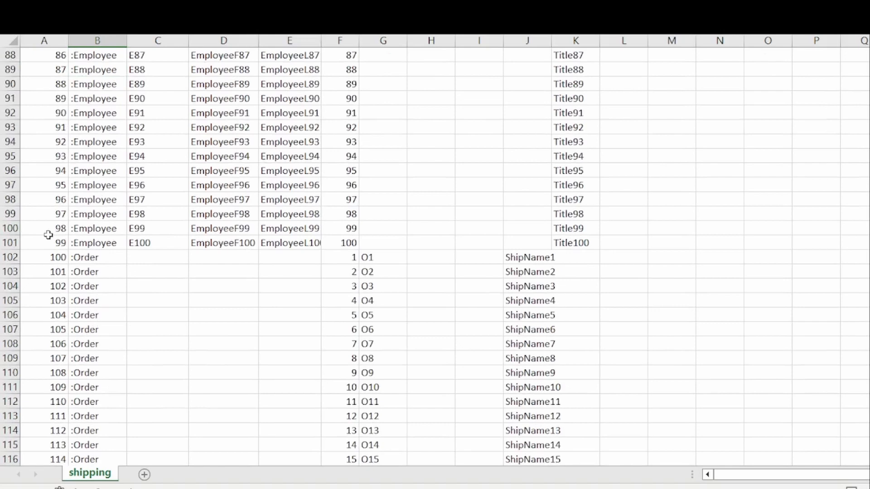
pyautogui.click(96, 243)
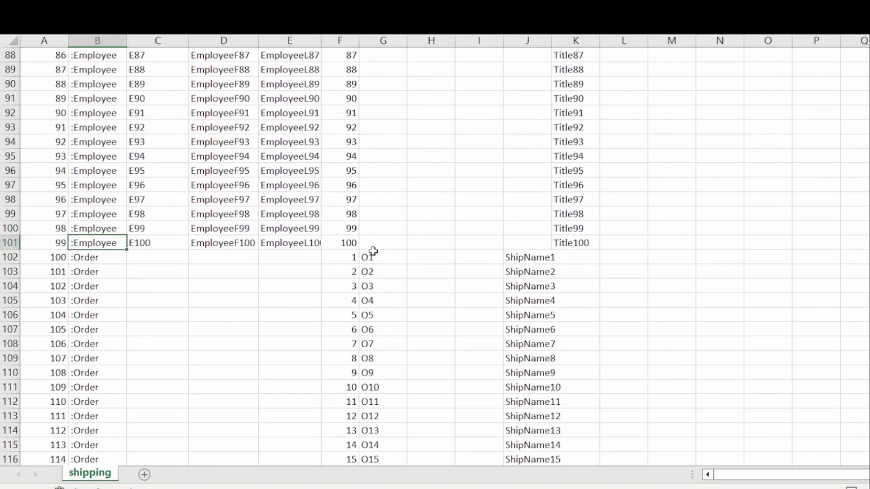
pyautogui.click(99, 268)
pyautogui.click(99, 259)
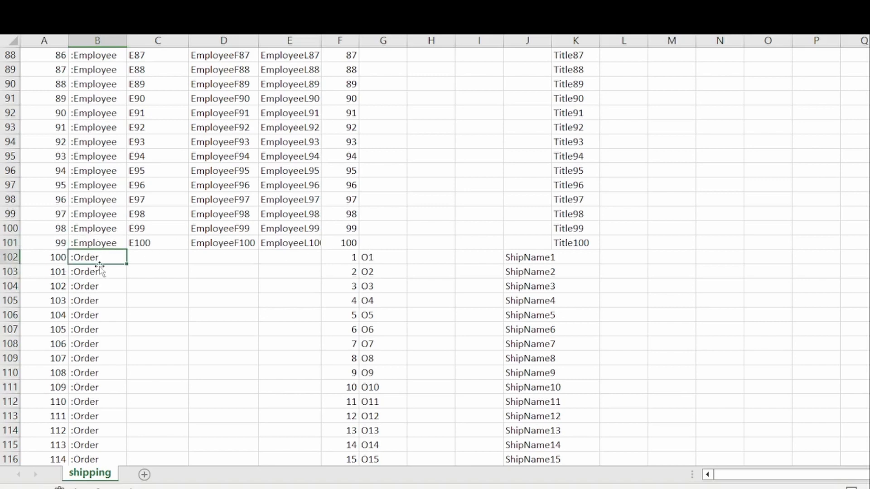
pyautogui.scroll(-20, 108, 382)
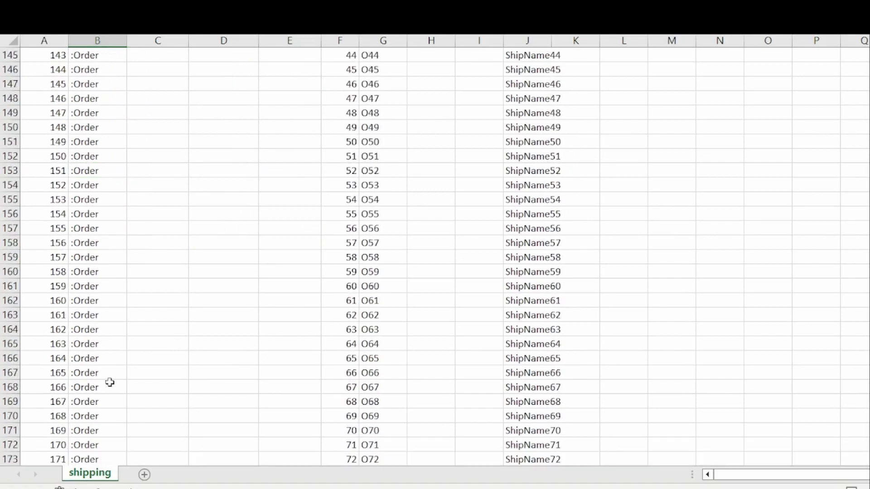
pyautogui.scroll(-20, 109, 382)
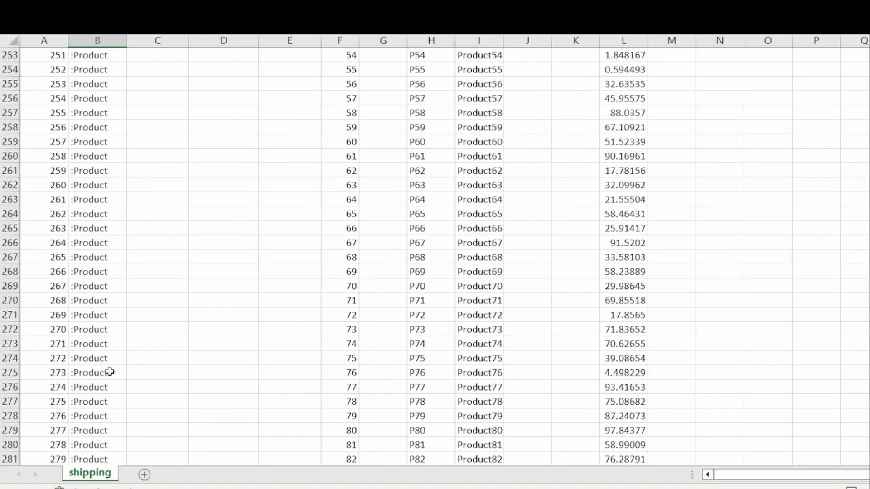
pyautogui.scroll(14, 110, 372)
pyautogui.scroll(20, 110, 372)
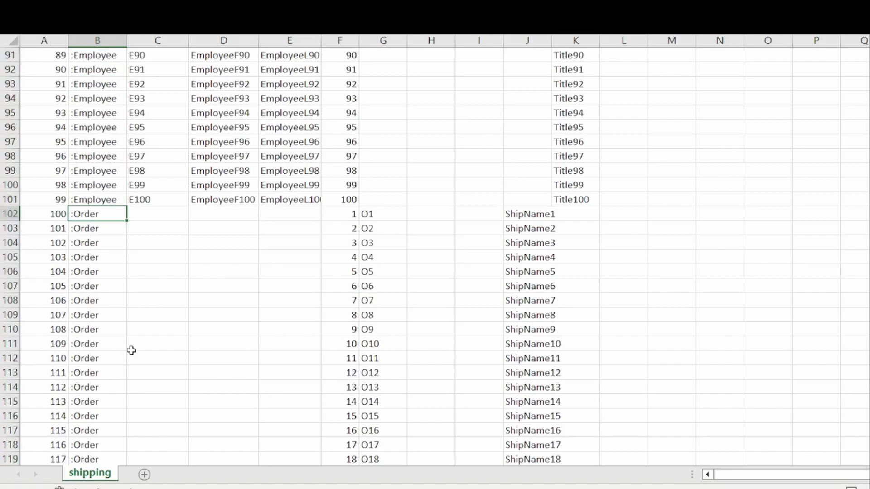
pyautogui.scroll(20, 131, 350)
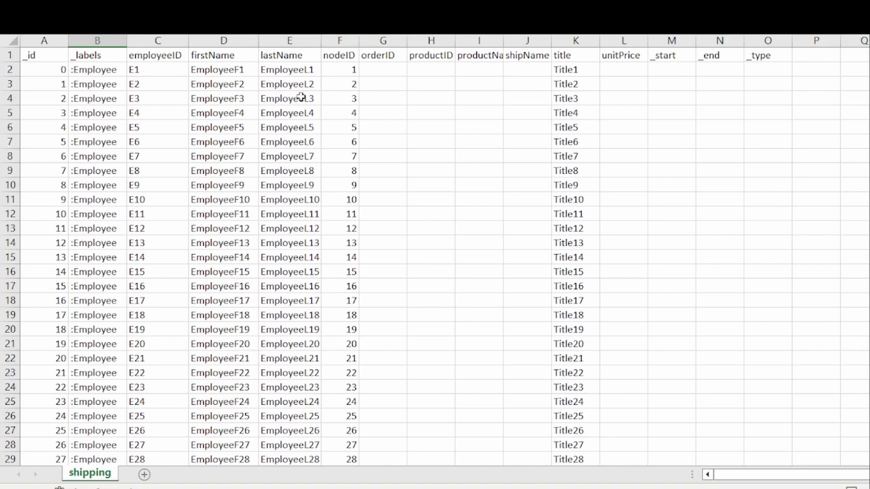
# - Review the shipping sheet's columns that describe Employee nodes: _id, _labels, employeeID, firstName, lastName, nodeID and title
pyautogui.click(89, 74)
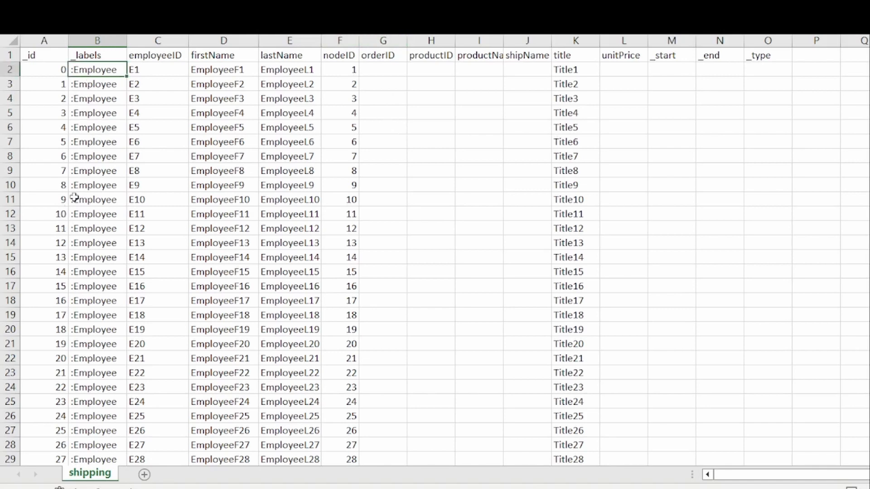
pyautogui.click(55, 55)
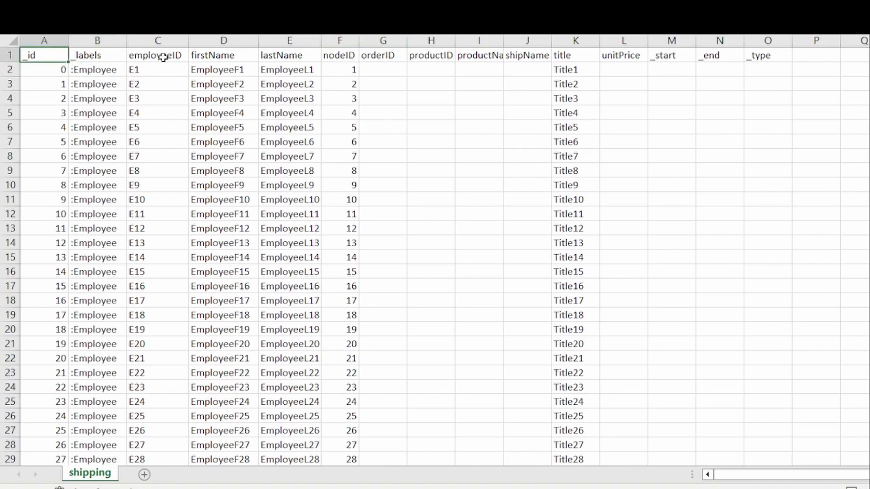
pyautogui.click(163, 57)
pyautogui.click(239, 57)
pyautogui.click(280, 54)
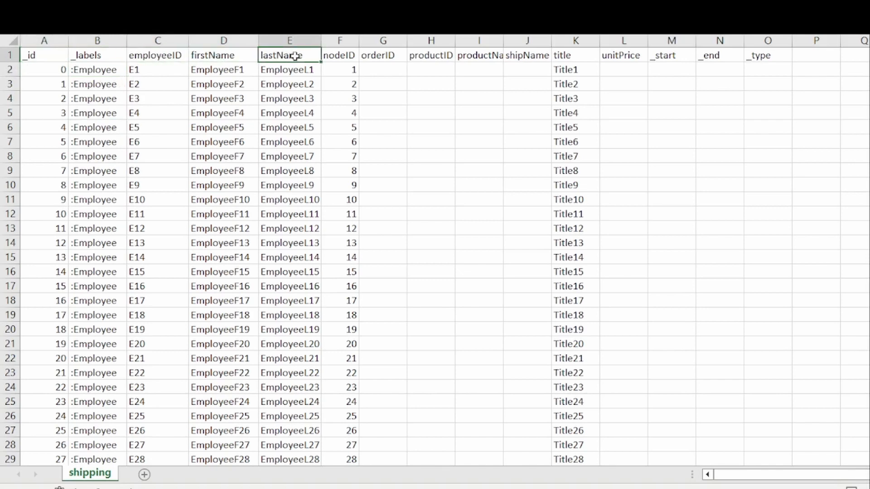
pyautogui.click(344, 58)
pyautogui.click(587, 54)
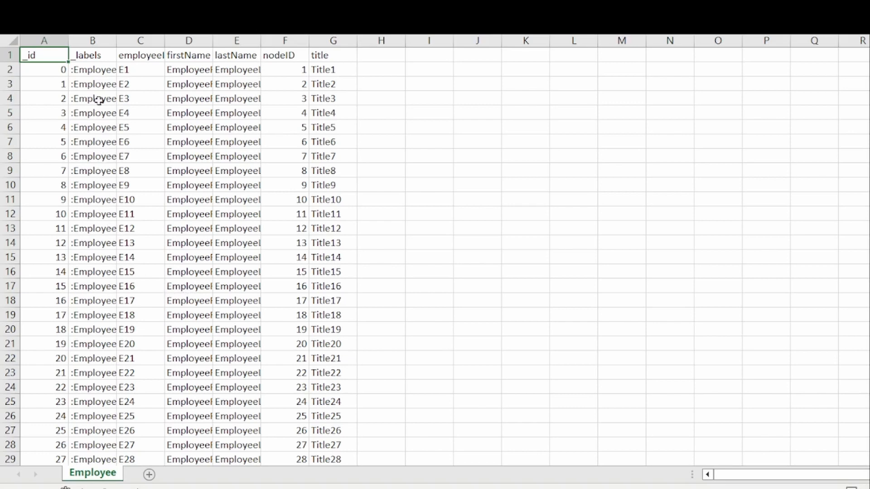
# - Examine the _labels, _id and employeeID columns of the Employee.csv sheet
pyautogui.click(90, 40)
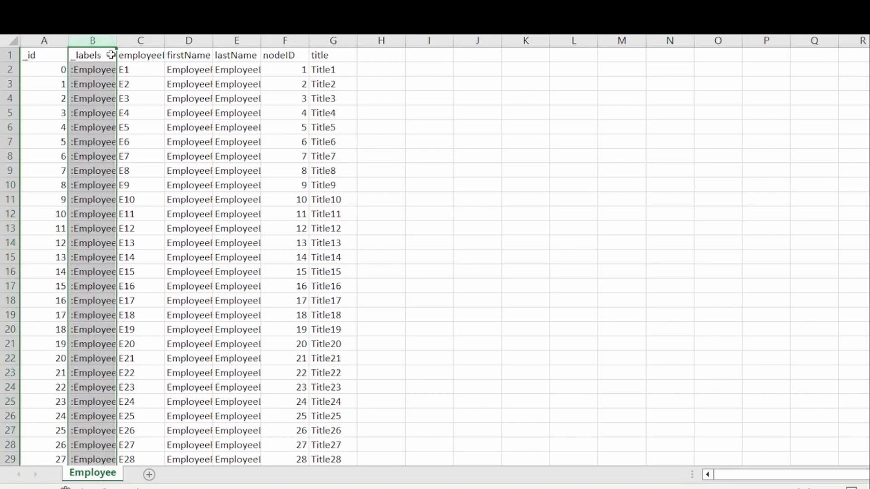
pyautogui.click(36, 40)
pyautogui.click(140, 41)
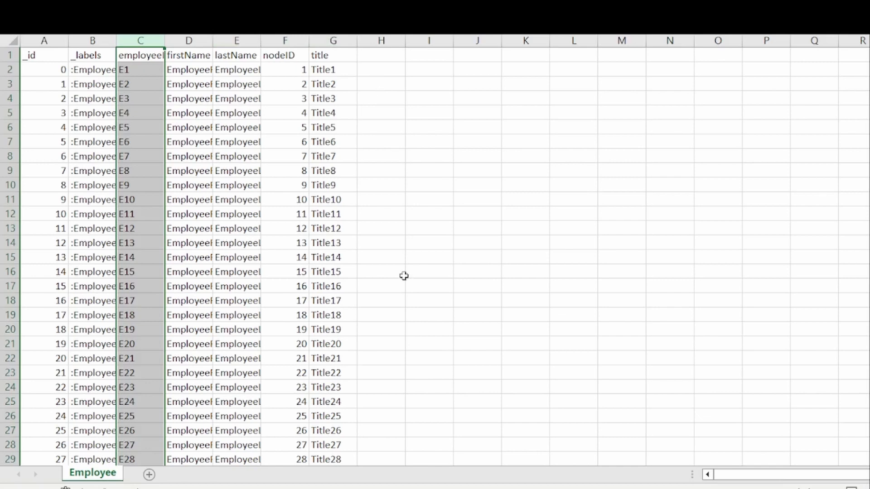
pyautogui.scroll(-6, 404, 278)
pyautogui.scroll(6, 403, 279)
pyautogui.click(225, 167)
# - Switch to REPORTS_TO.csv, widen its _type column and review the _start, _end and _type headings
pyautogui.click(720, 488)
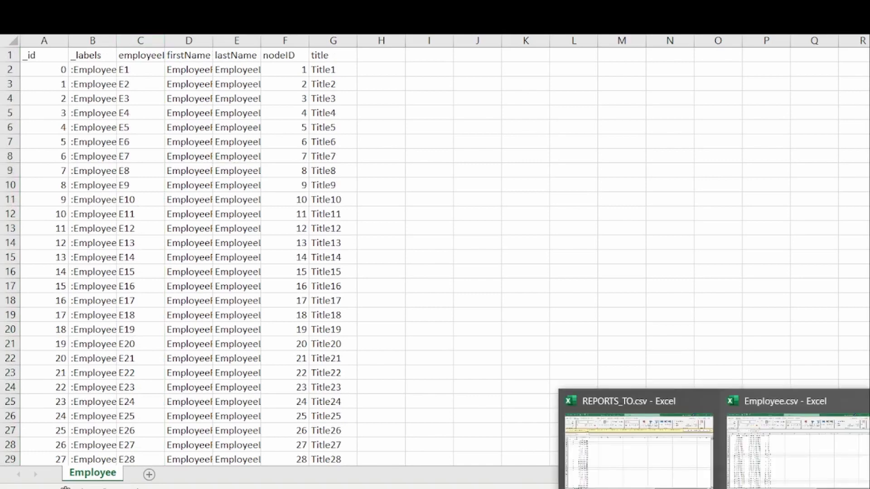
pyautogui.click(638, 448)
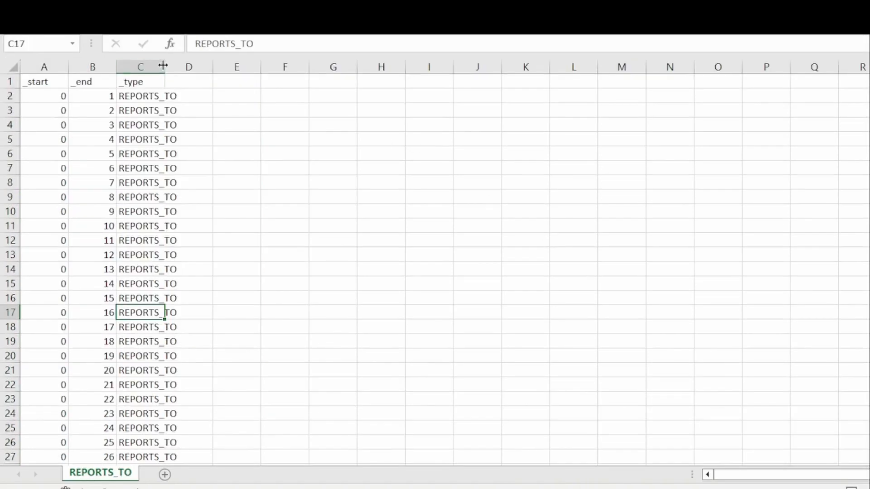
pyautogui.moveTo(165, 66); pyautogui.dragTo(186, 66)
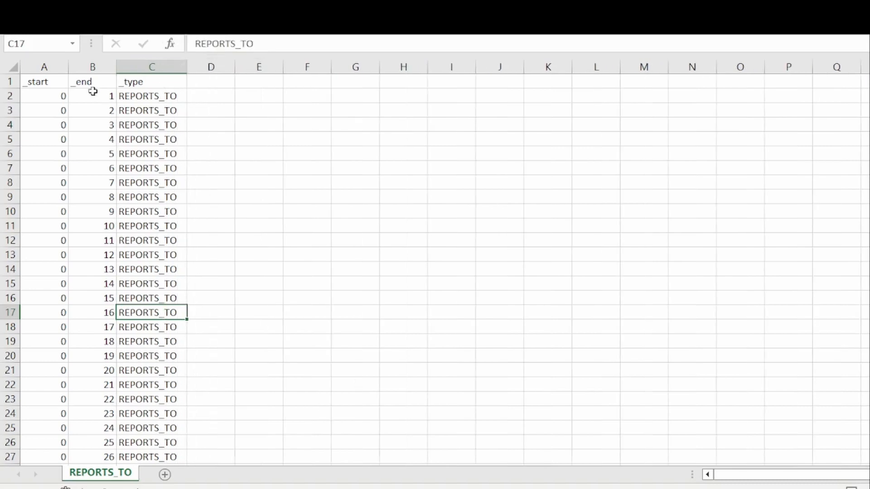
pyautogui.click(49, 82)
pyautogui.click(78, 81)
pyautogui.click(128, 82)
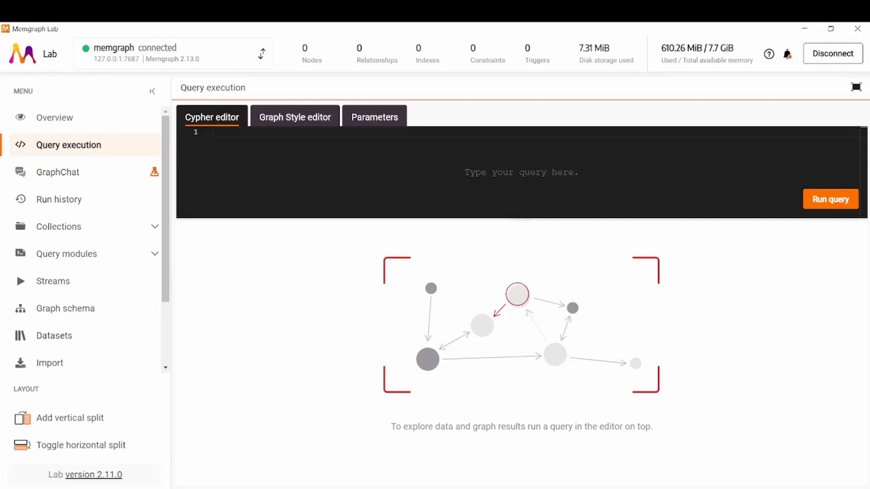
# - In Memgraph Lab, begin a CSV file import that drops the database and starts from scratch
pyautogui.scroll(-3, 68, 272)
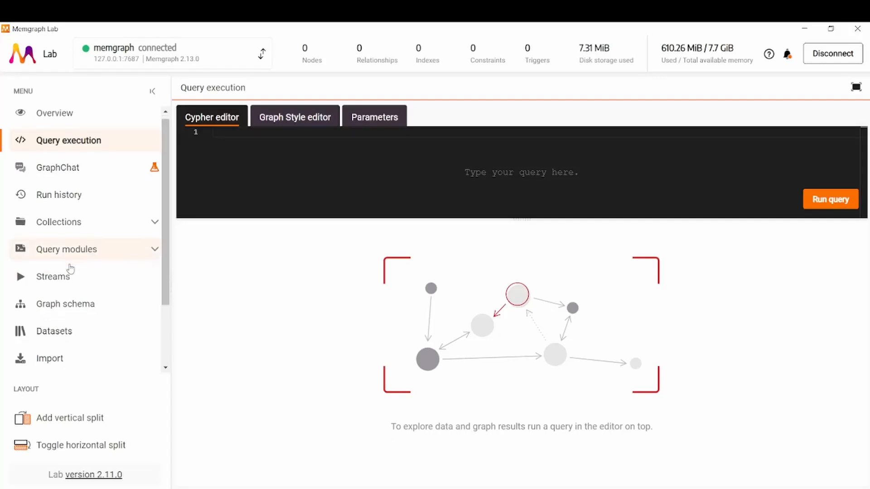
pyautogui.click(43, 277)
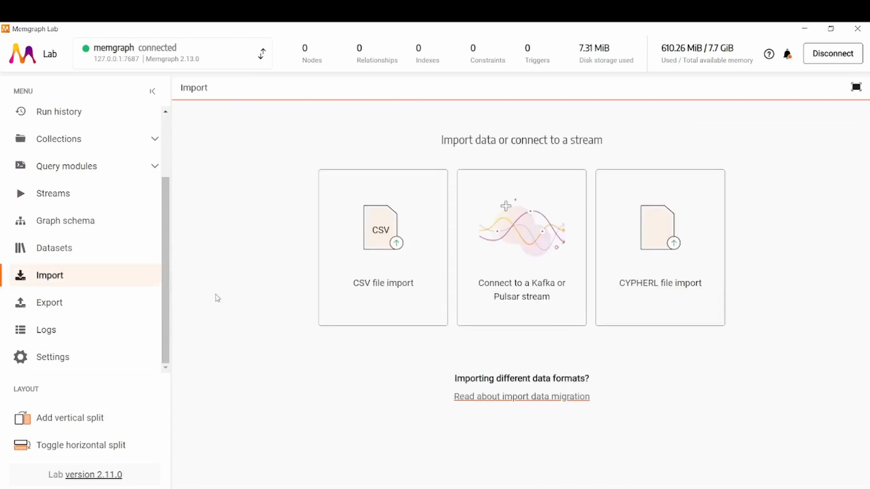
pyautogui.click(379, 261)
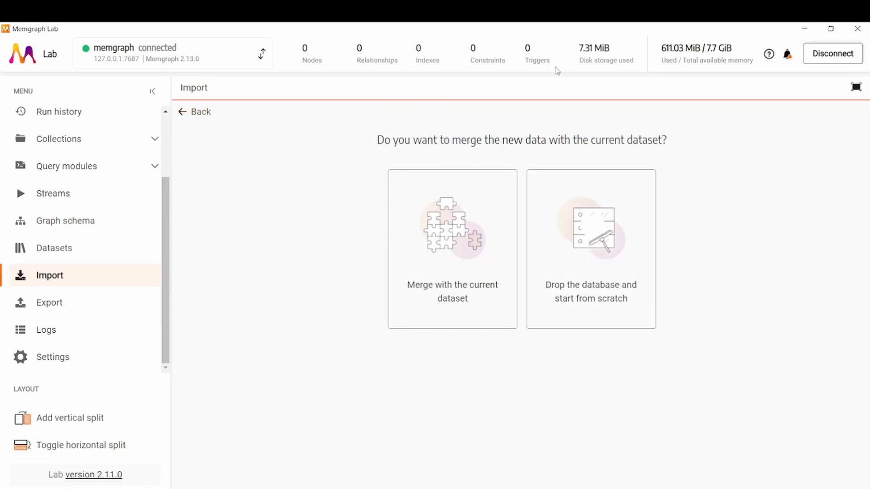
pyautogui.click(617, 309)
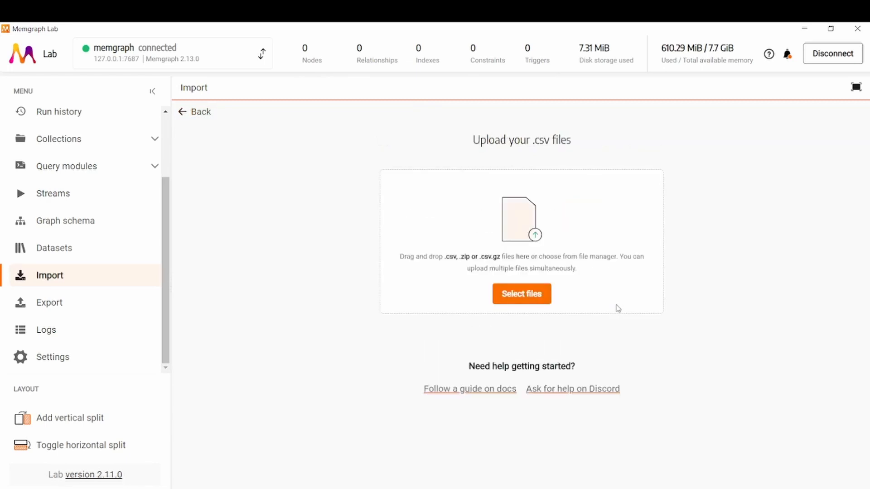
# - Upload Employee.csv, Product.csv, Order.csv, REPORTS_TO.csv, SOLD.csv and CONTAINS.csv, and proceed to the import configuration
pyautogui.click(535, 302)
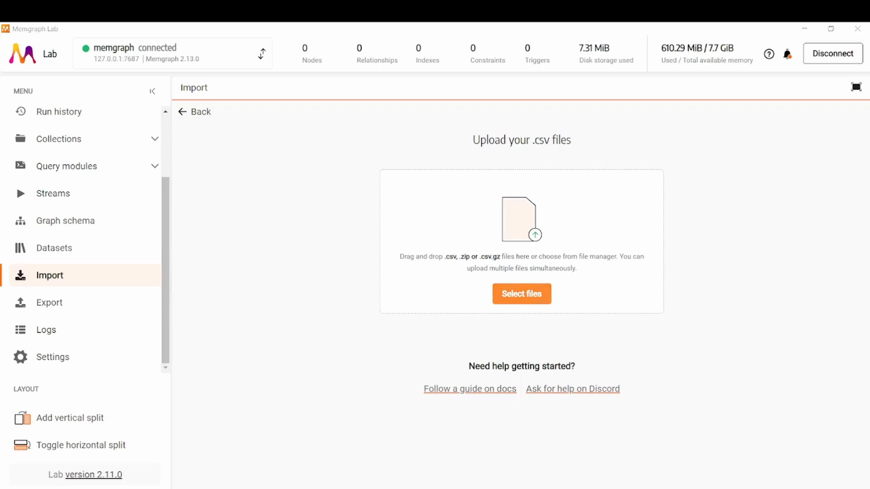
pyautogui.moveTo(468, 269); pyautogui.dragTo(521, 254)
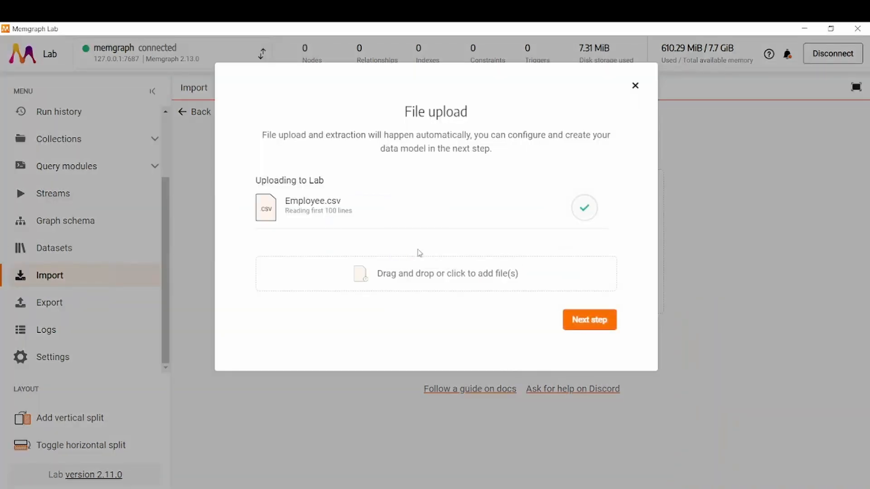
pyautogui.moveTo(337, 275); pyautogui.dragTo(369, 273)
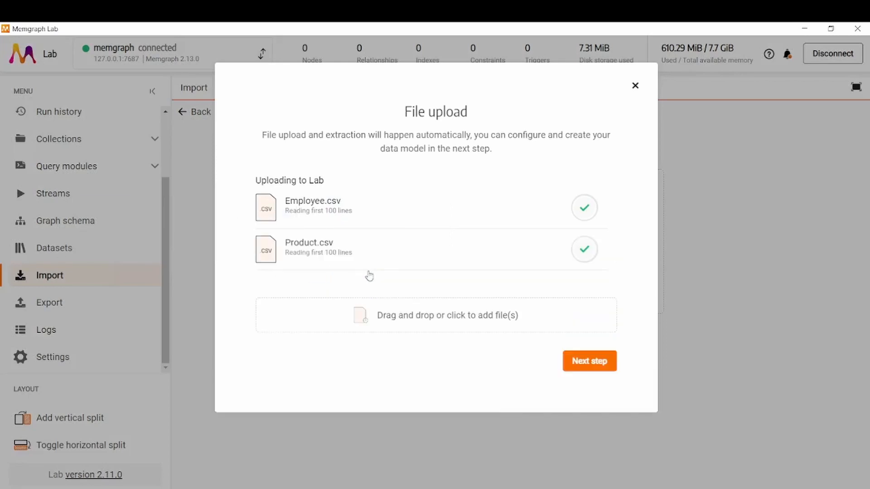
pyautogui.moveTo(317, 295); pyautogui.dragTo(369, 318)
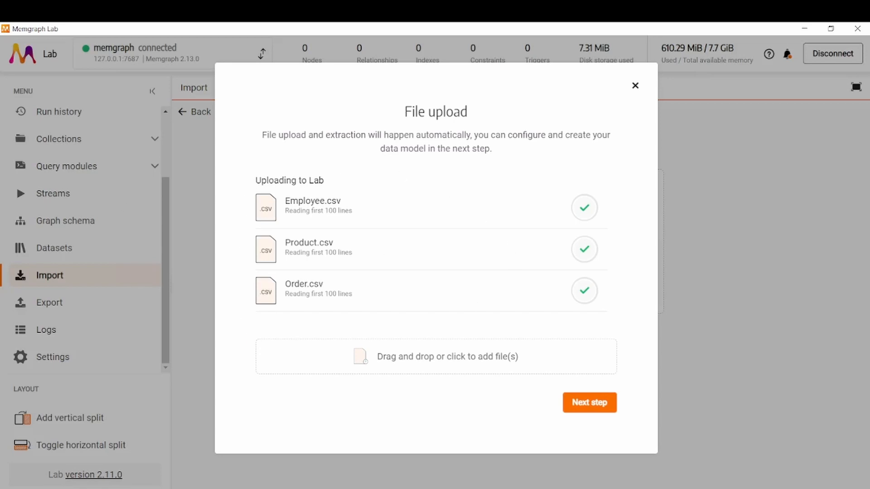
pyautogui.moveTo(18, 272); pyautogui.dragTo(469, 361)
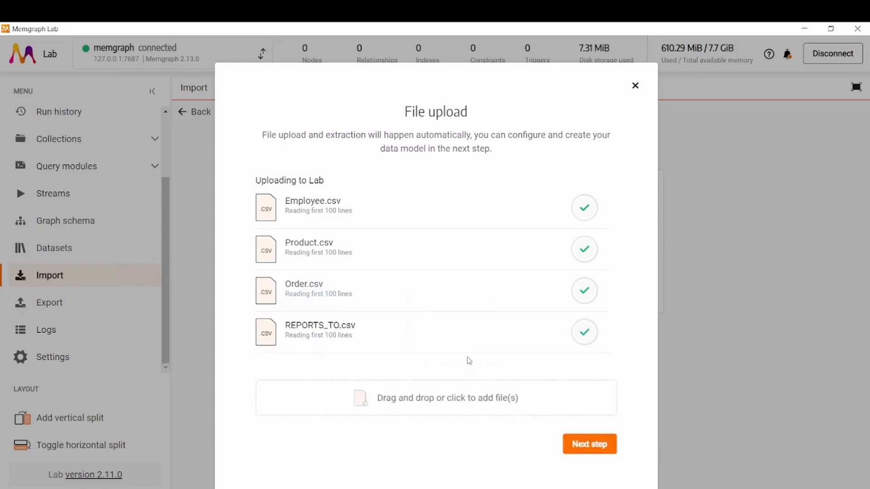
pyautogui.moveTo(218, 294); pyautogui.dragTo(467, 401)
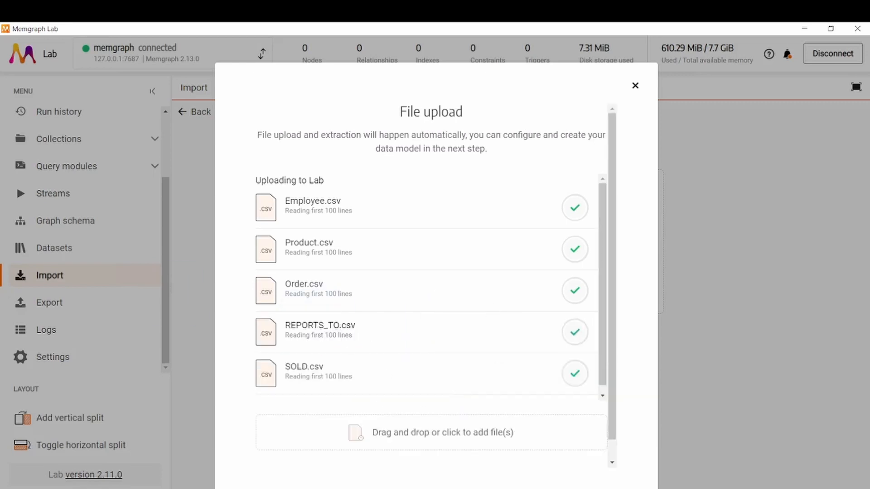
pyautogui.moveTo(117, 307); pyautogui.dragTo(378, 423)
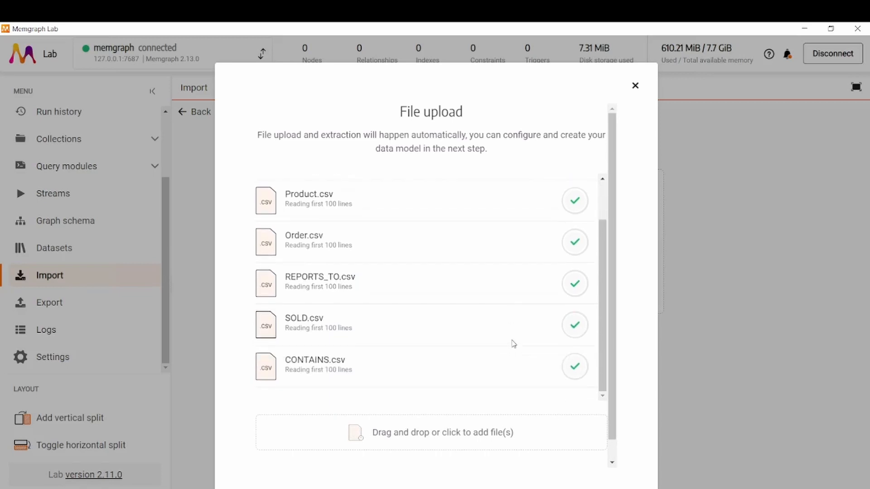
pyautogui.scroll(-1, 605, 348)
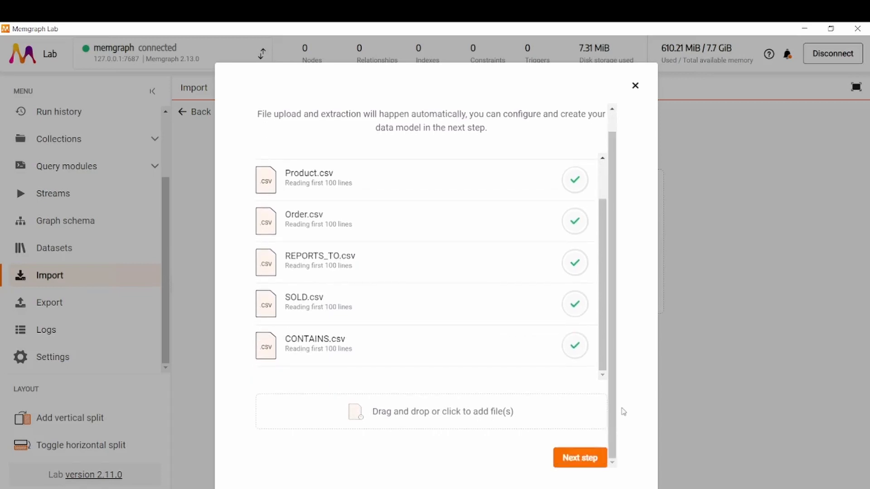
pyautogui.click(574, 458)
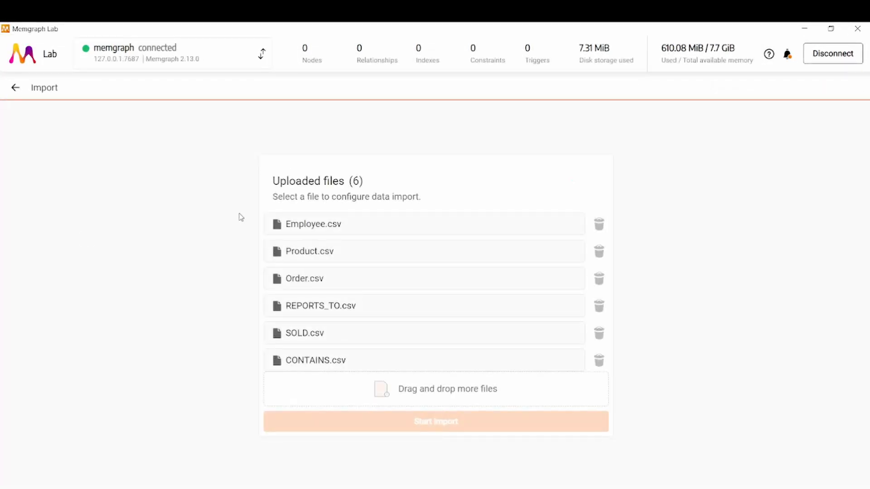
# - Configure Employee.csv with a new node labelled Employee, and enable an index on the label
pyautogui.moveTo(284, 197); pyautogui.dragTo(427, 203)
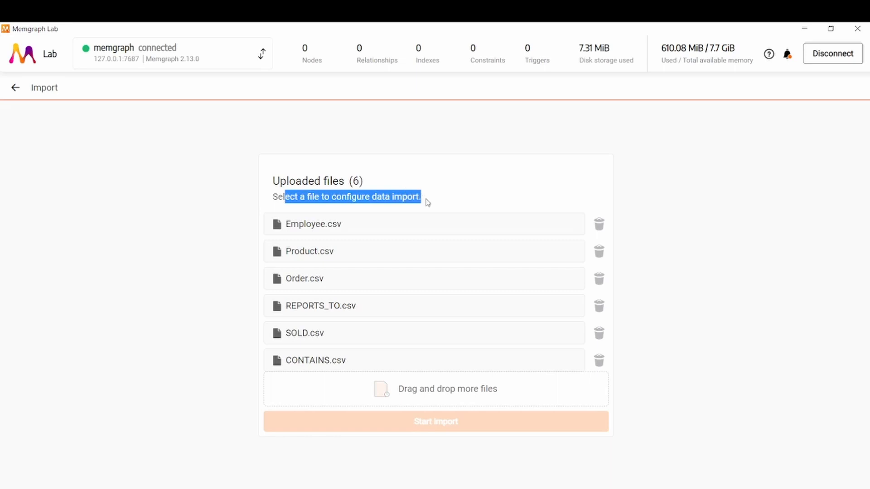
pyautogui.click(428, 203)
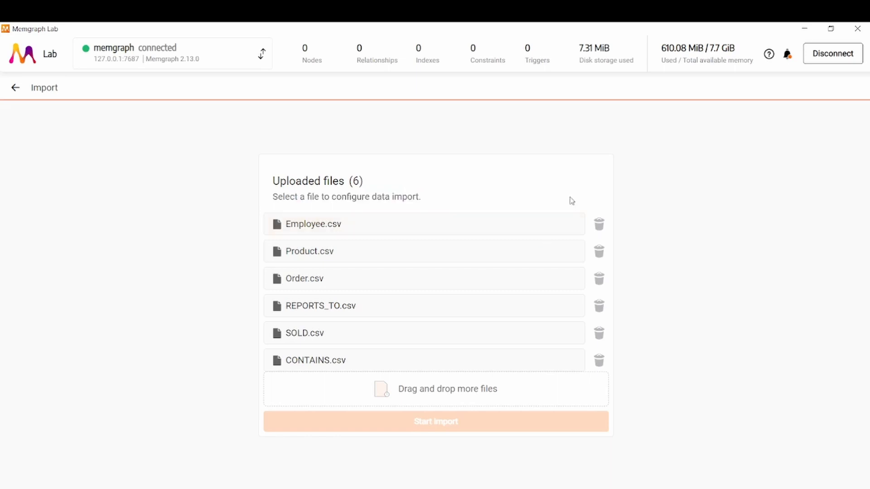
pyautogui.click(365, 229)
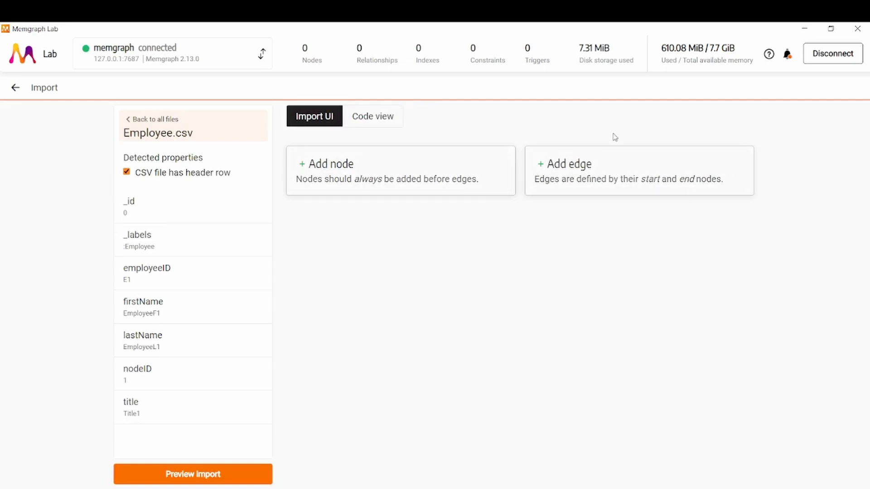
pyautogui.click(391, 171)
pyautogui.click(320, 233)
pyautogui.write('Employee')
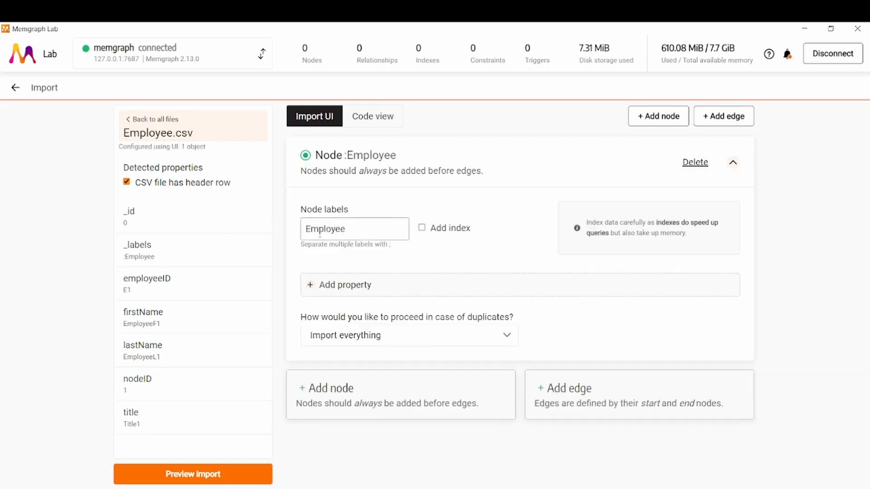
pyautogui.click(422, 229)
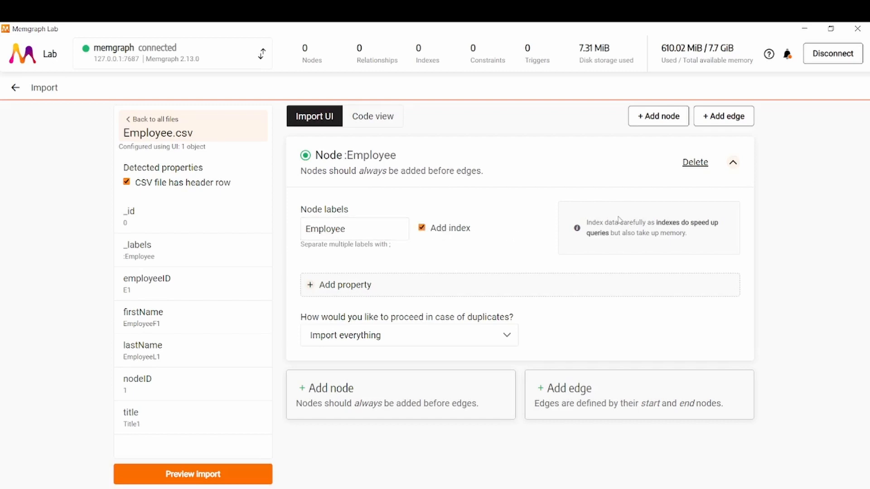
pyautogui.moveTo(620, 222); pyautogui.dragTo(730, 240)
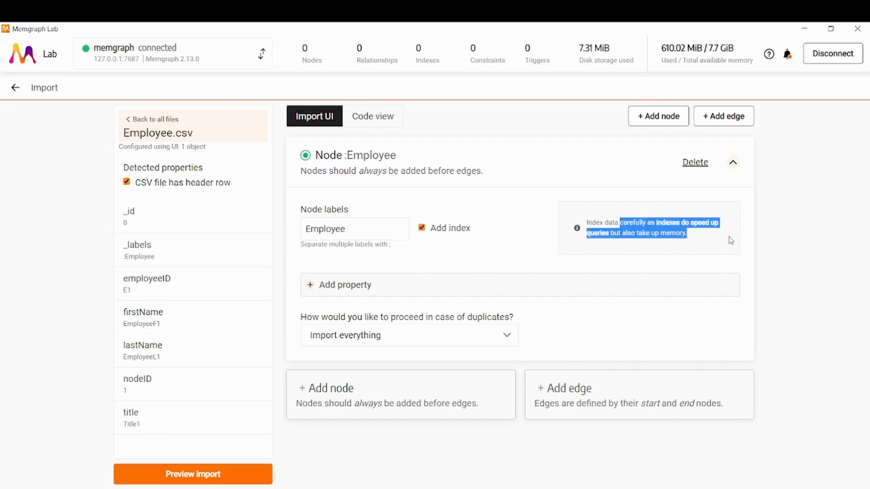
pyautogui.click(729, 239)
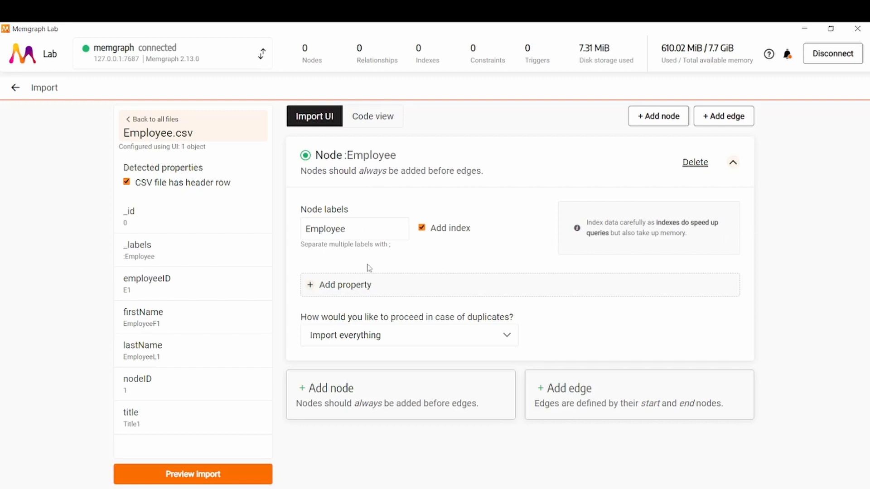
# - Start a new property for the Employee node and browse the CSV columns offered for it
pyautogui.click(350, 292)
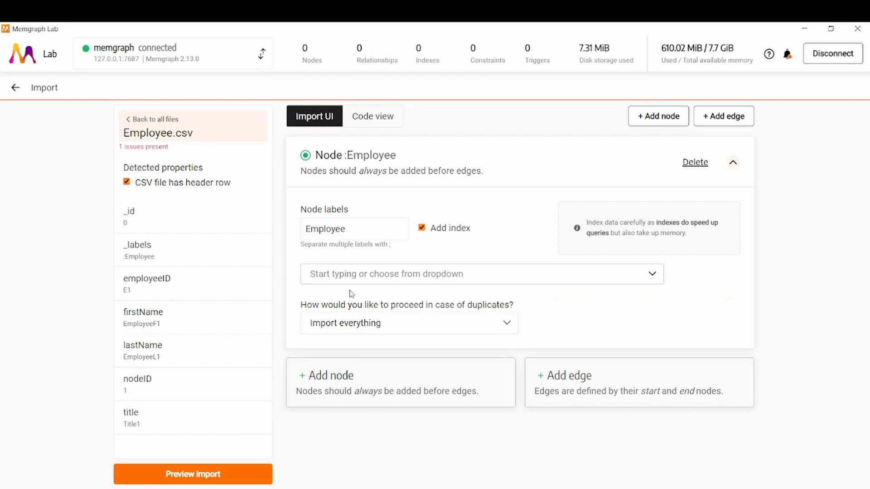
pyautogui.click(624, 273)
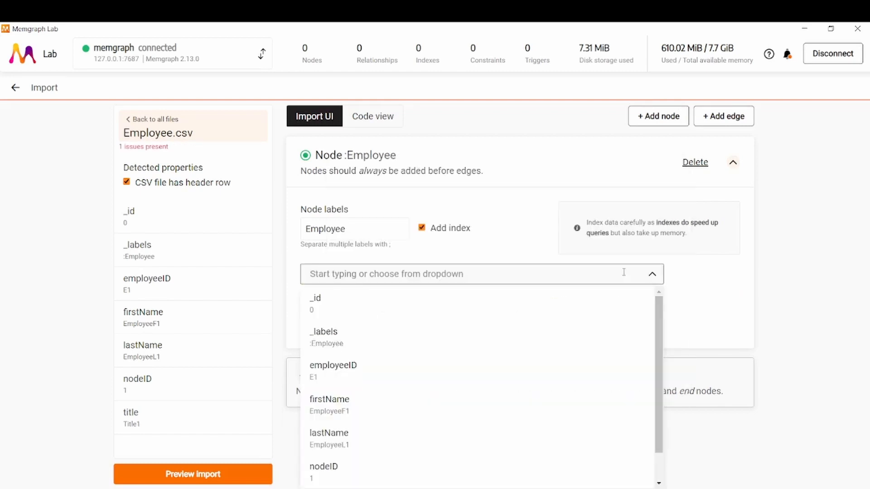
pyautogui.scroll(-1, 468, 376)
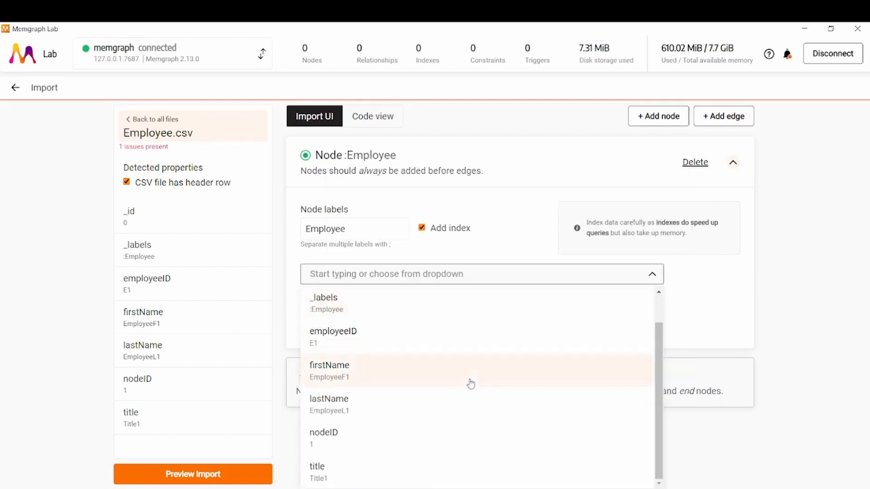
pyautogui.scroll(1, 355, 380)
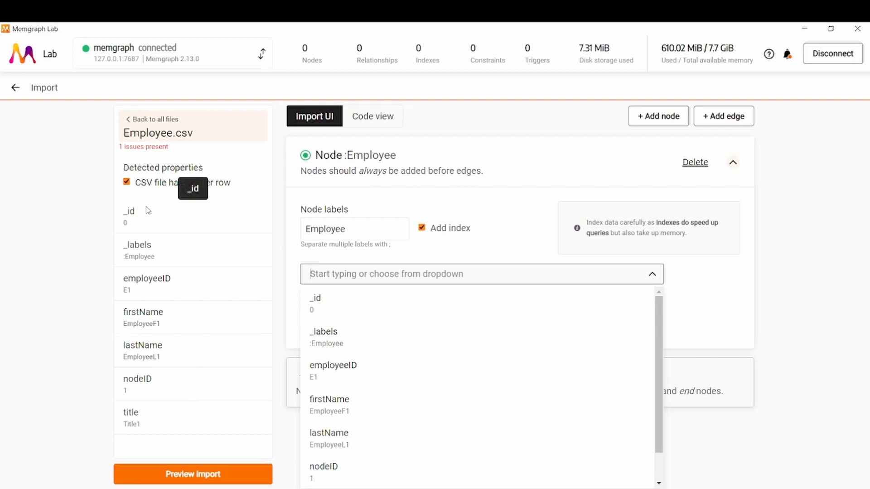
# - Turn the header-row option for Employee.csv off and on again to compare the detected properties
pyautogui.moveTo(125, 164); pyautogui.dragTo(175, 168)
pyautogui.click(167, 181)
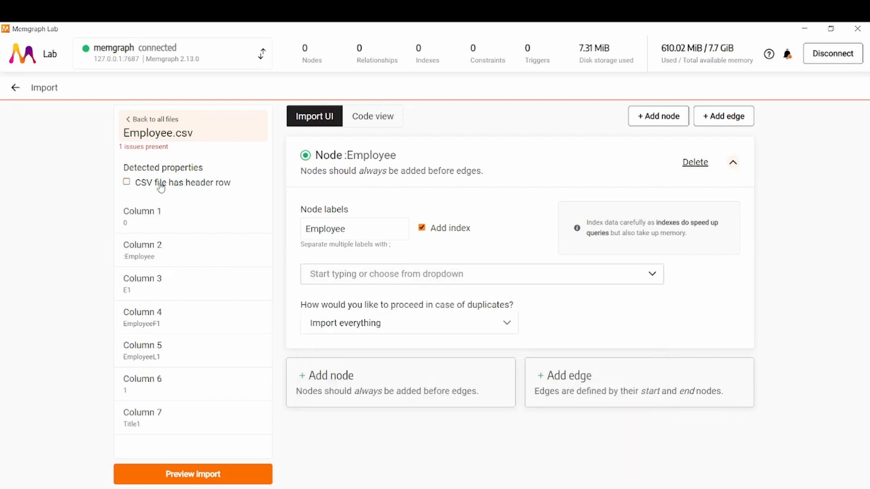
pyautogui.click(169, 183)
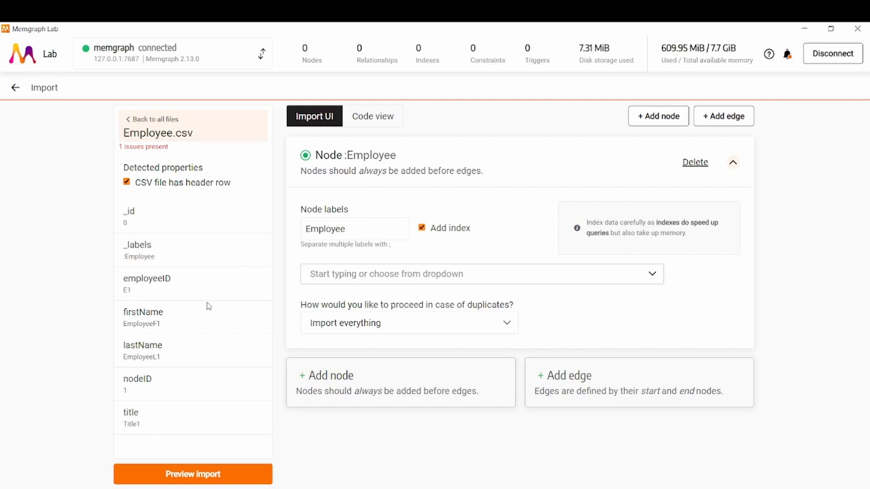
# - Choose the _id column as the Employee node's first property
pyautogui.click(359, 274)
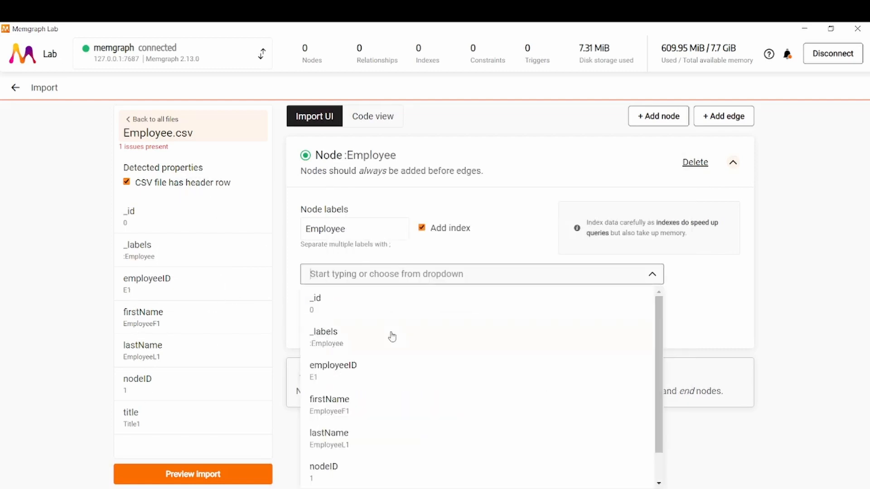
pyautogui.click(403, 313)
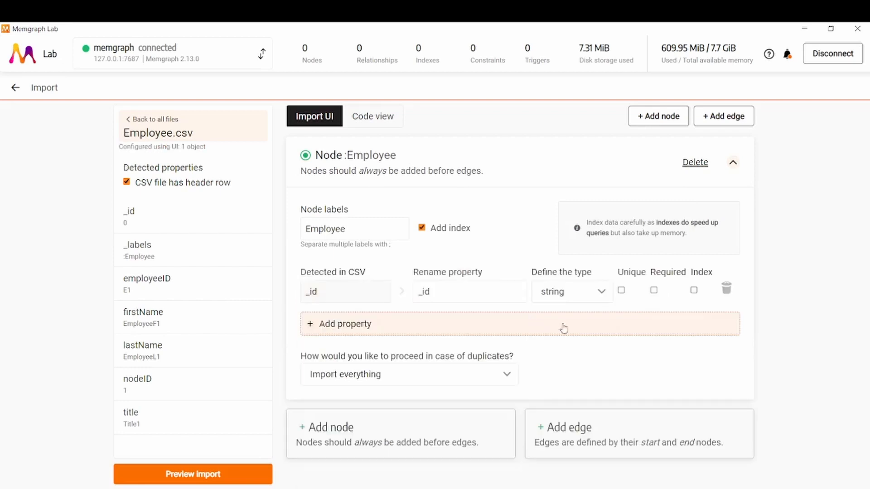
# - Set the Employee node's _id property to integer, mark it unique, required and indexed, and keep employeeID as a string
pyautogui.click(397, 334)
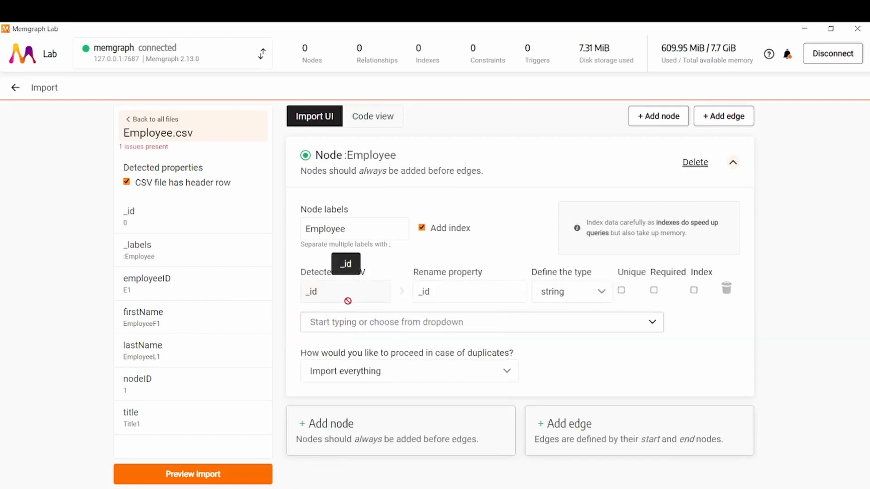
pyautogui.click(589, 295)
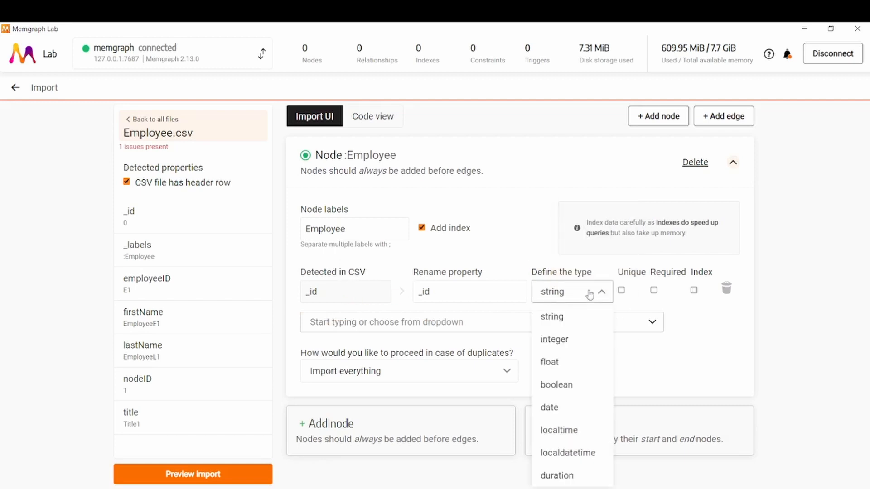
pyautogui.click(582, 340)
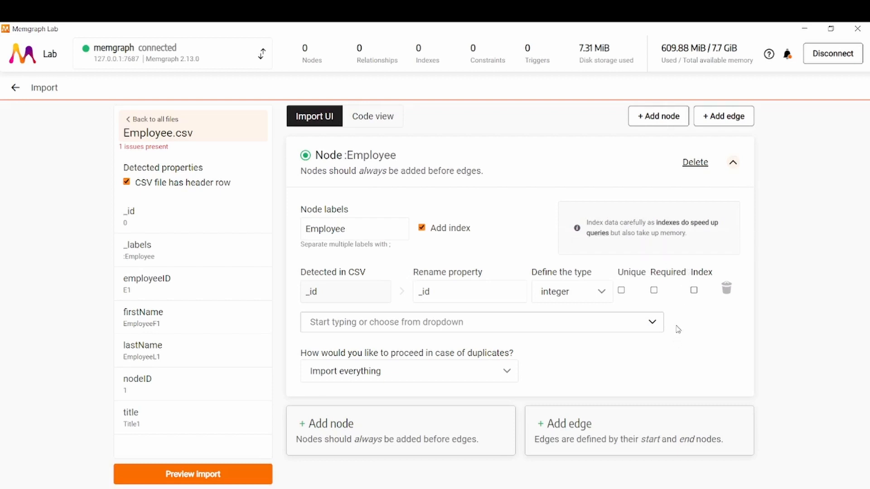
pyautogui.click(621, 290)
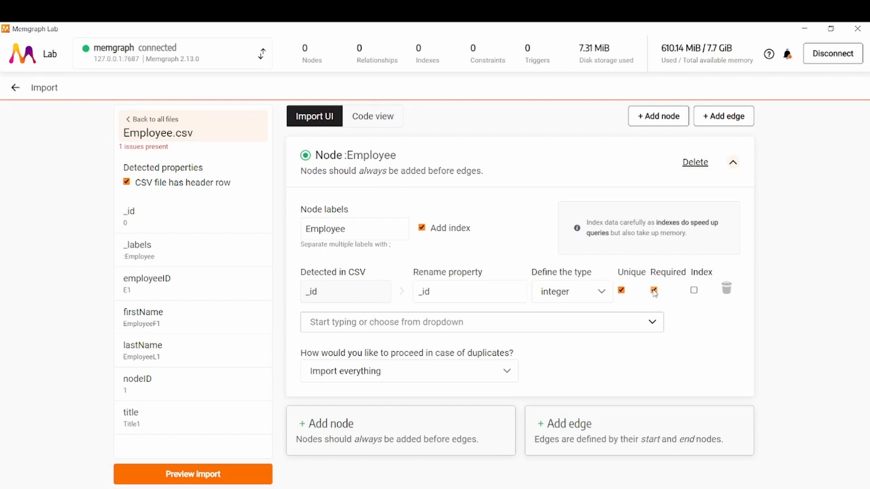
pyautogui.click(694, 291)
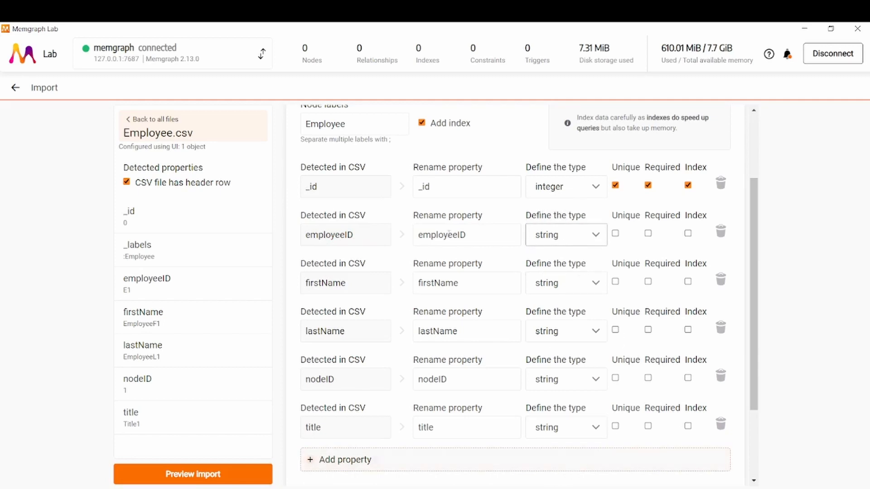
pyautogui.click(568, 239)
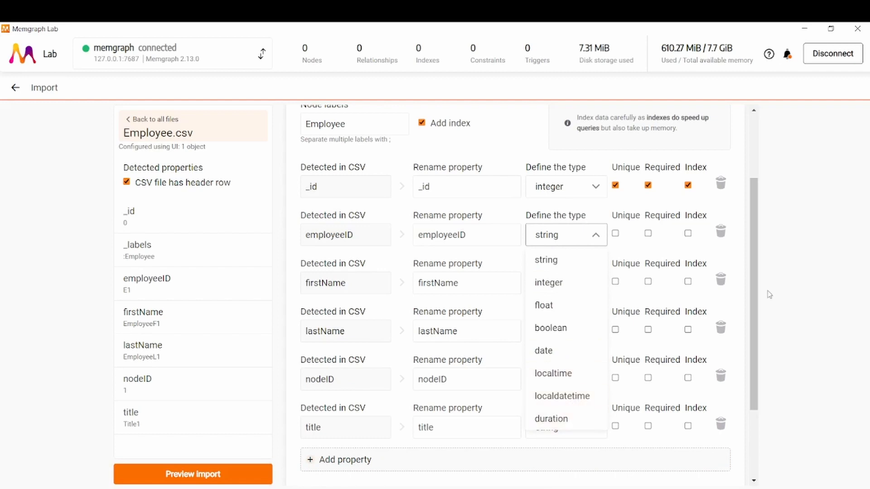
pyautogui.click(786, 223)
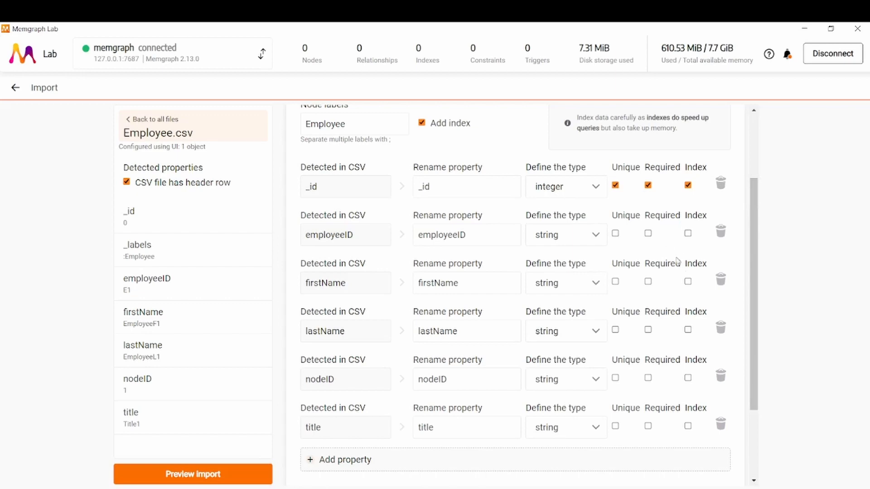
# - Set the Employee node's duplicate handling to Merge, identifying duplicates by _id
pyautogui.scroll(-3, 661, 376)
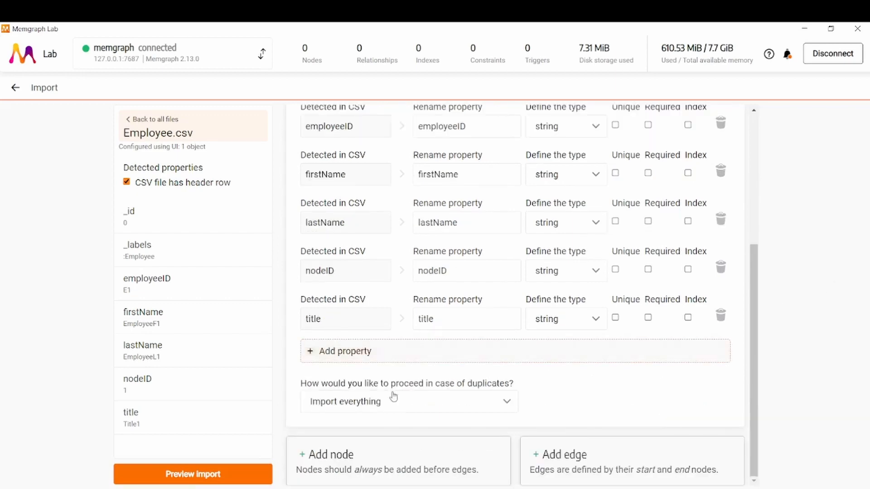
pyautogui.click(507, 407)
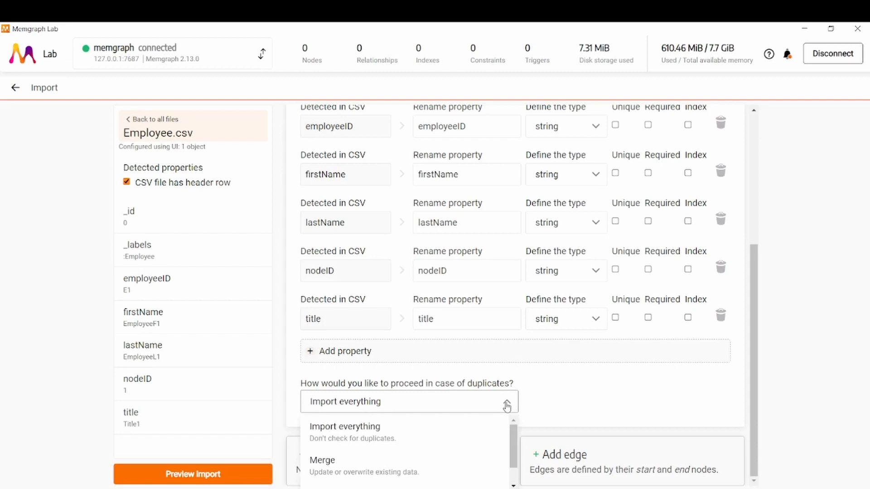
pyautogui.scroll(-1, 363, 438)
pyautogui.scroll(1, 381, 443)
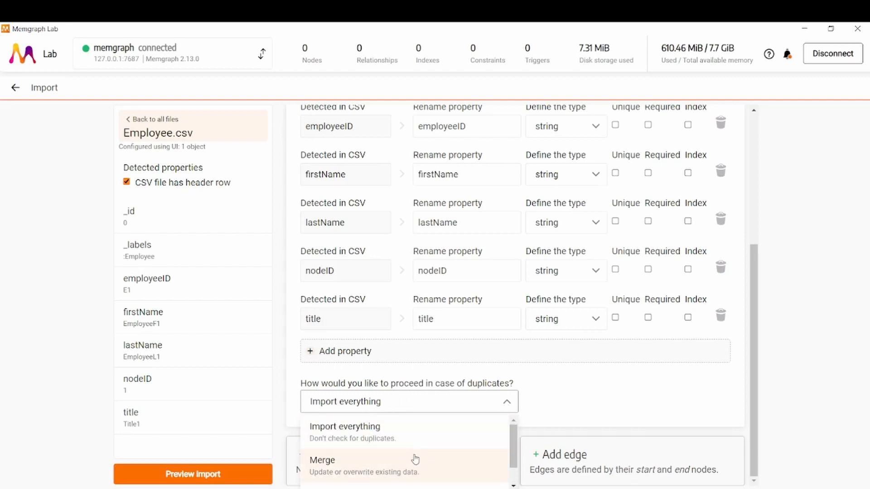
pyautogui.scroll(-1, 418, 460)
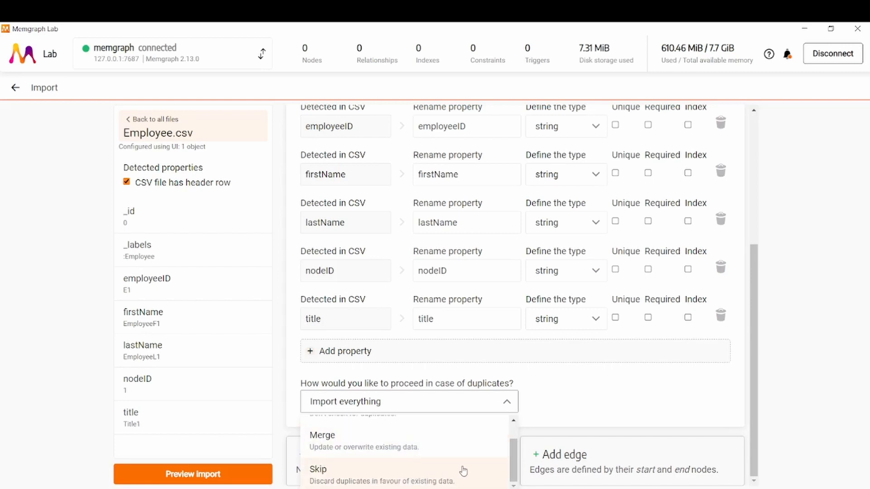
pyautogui.click(419, 451)
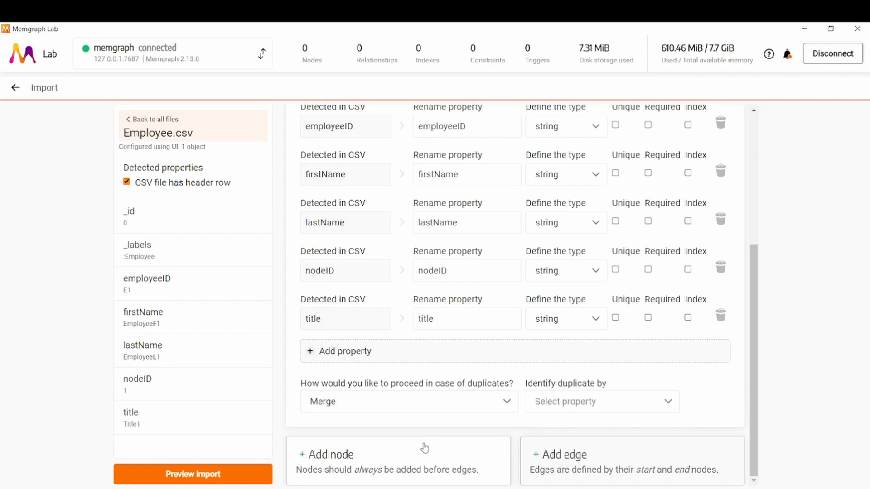
pyautogui.click(597, 402)
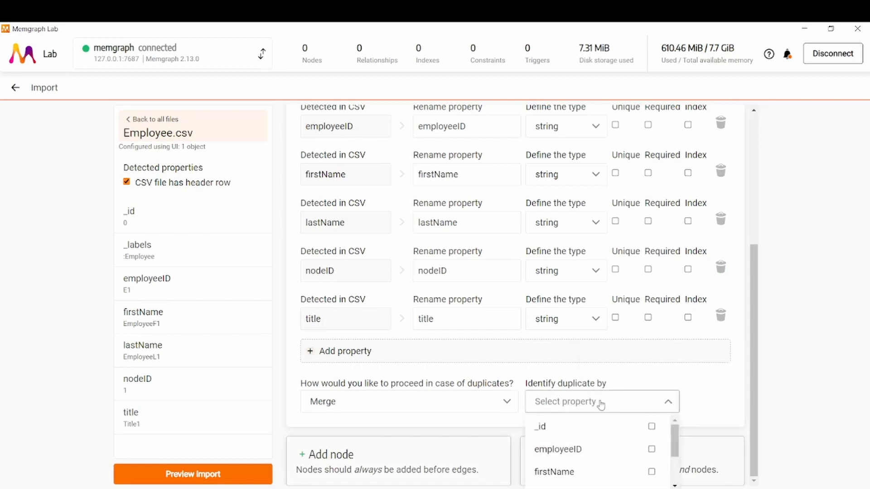
pyautogui.click(603, 429)
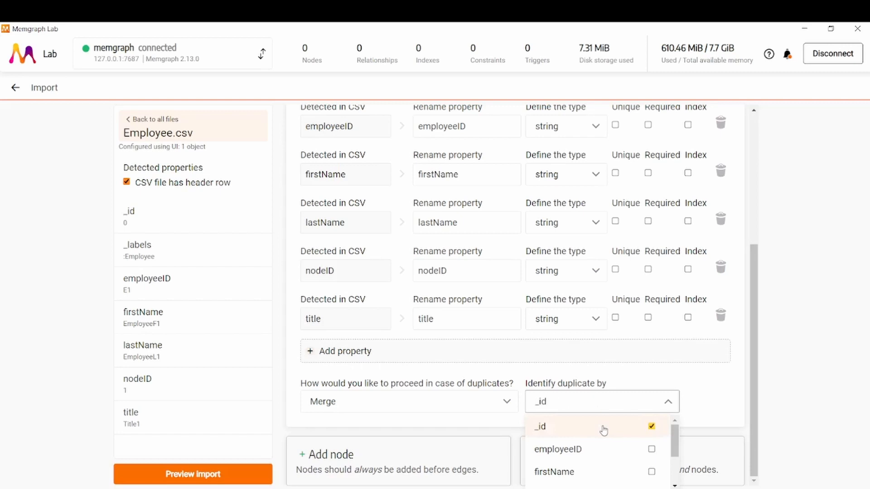
pyautogui.click(734, 395)
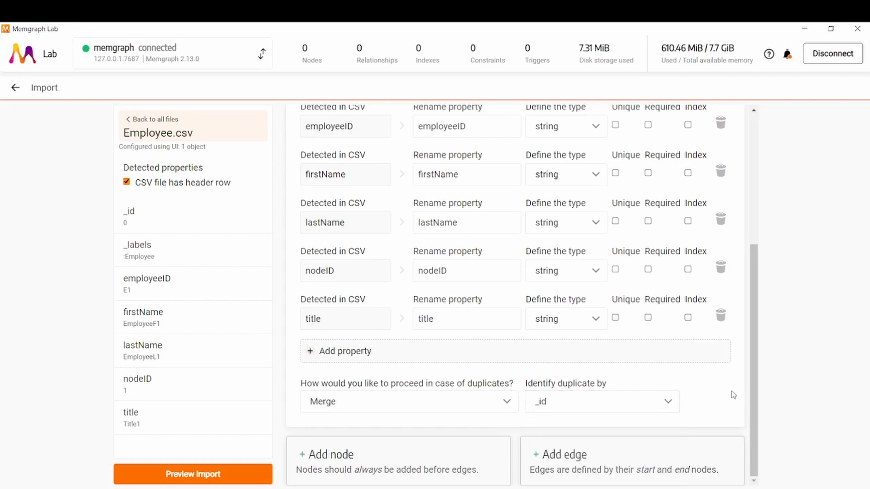
pyautogui.scroll(5, 682, 392)
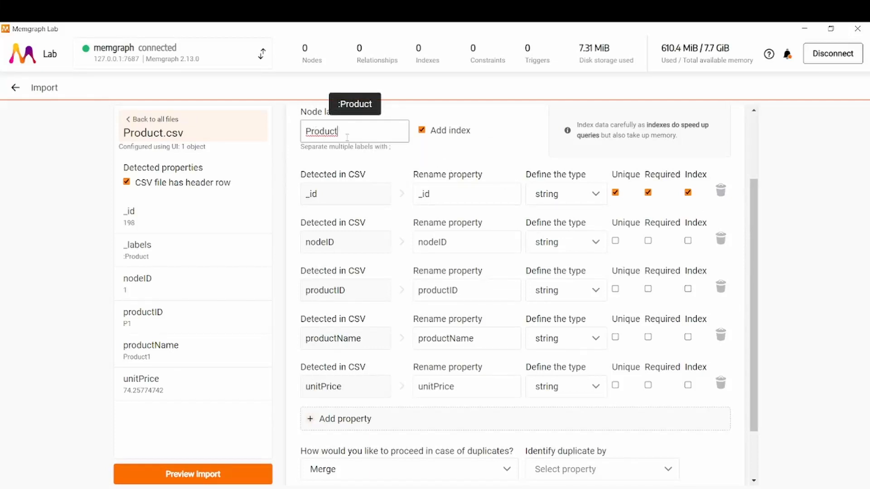
# - Set the Product node's _id property to integer and identify its duplicates by _id
pyautogui.click(388, 132)
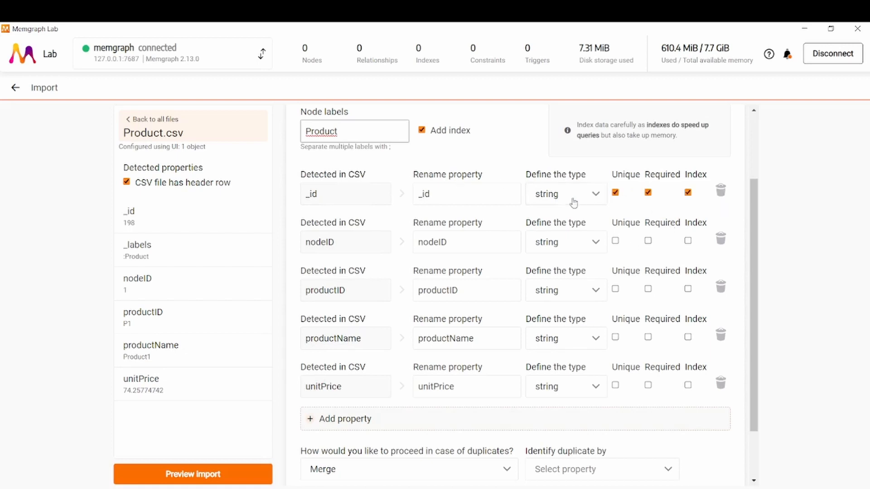
pyautogui.click(591, 195)
pyautogui.click(561, 252)
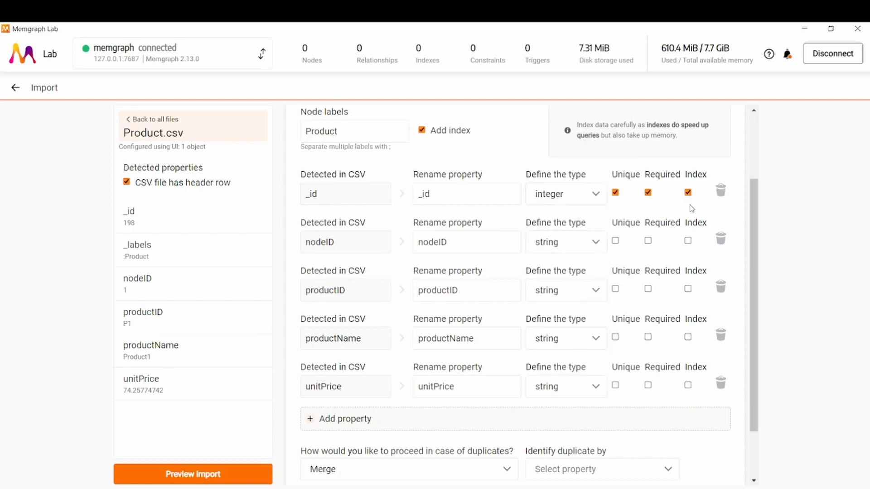
pyautogui.scroll(-2, 693, 208)
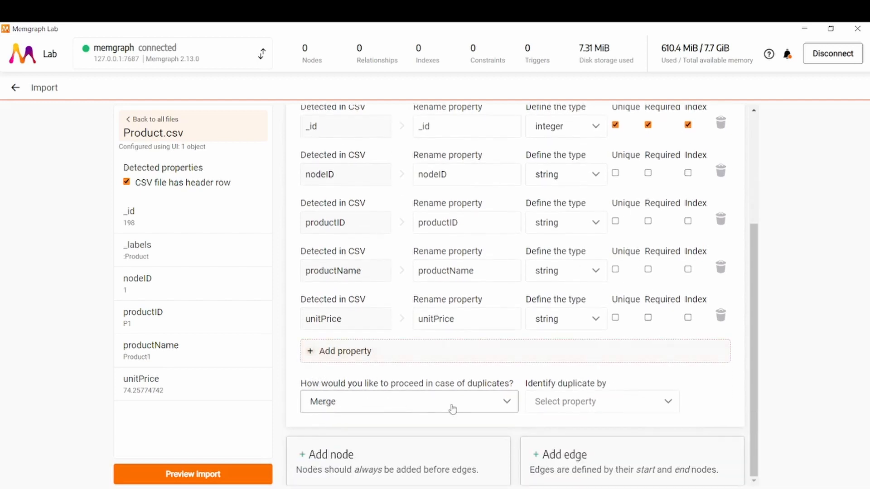
pyautogui.click(583, 403)
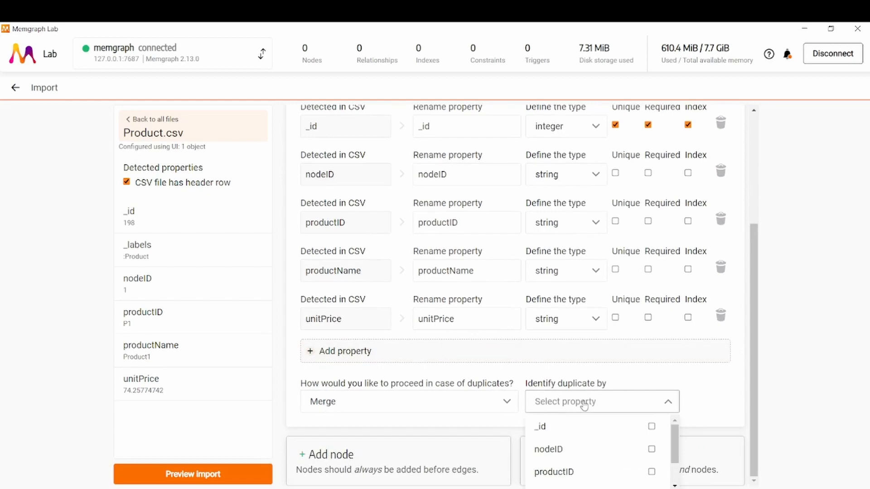
pyautogui.click(581, 431)
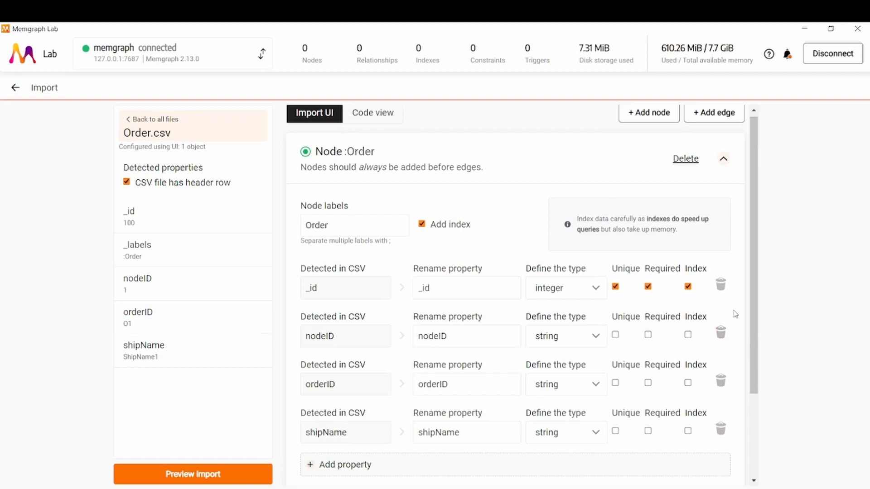
# - Return to the uploaded files and configure REPORTS_TO.csv with a new edge of type REPORTS_TO
pyautogui.click(136, 120)
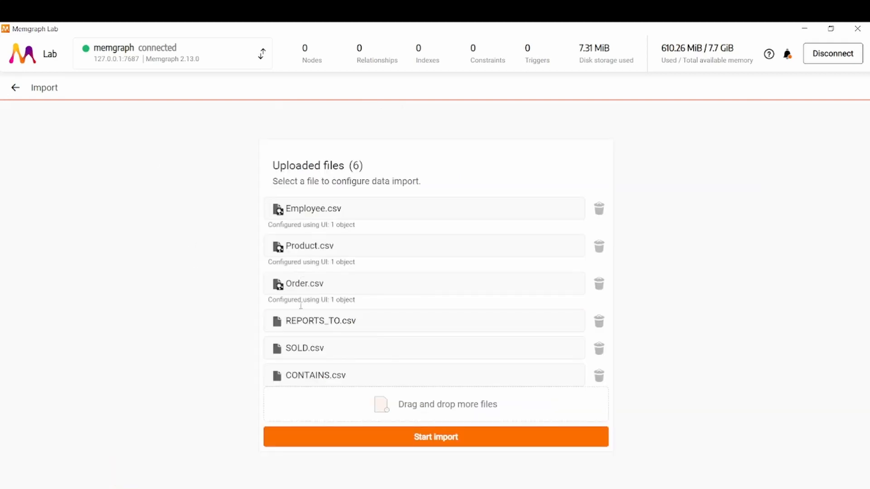
pyautogui.click(324, 323)
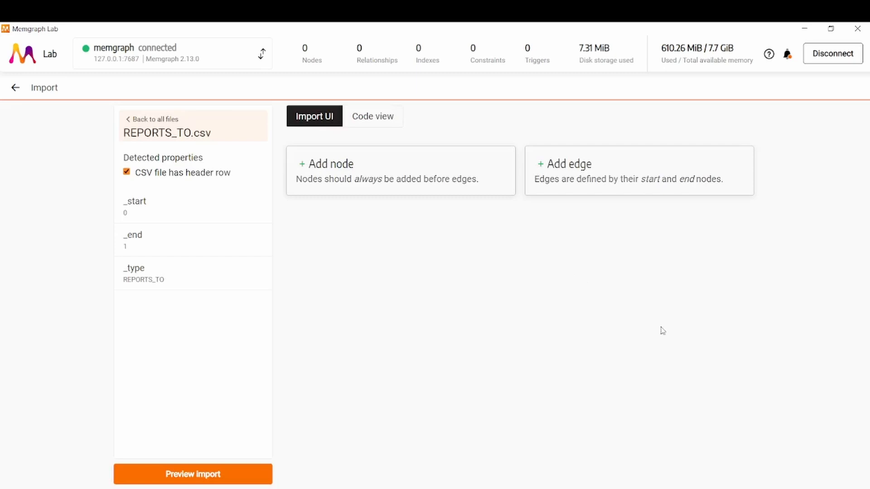
pyautogui.click(570, 178)
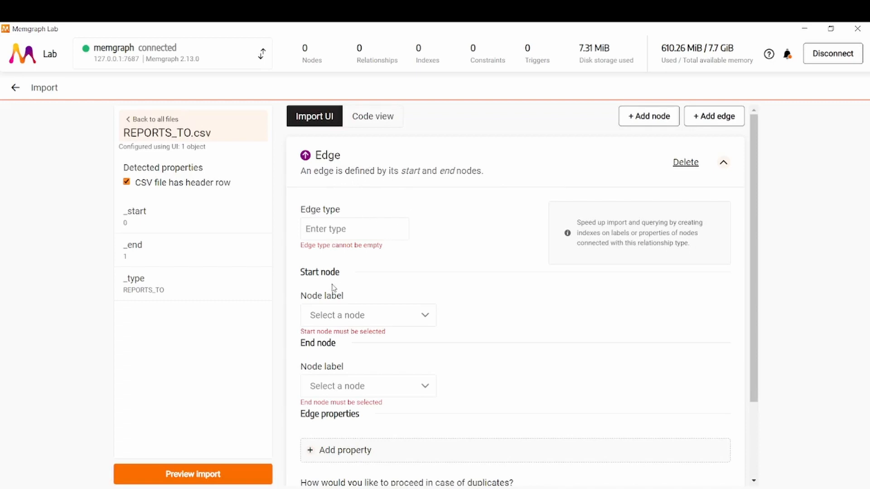
pyautogui.click(356, 225)
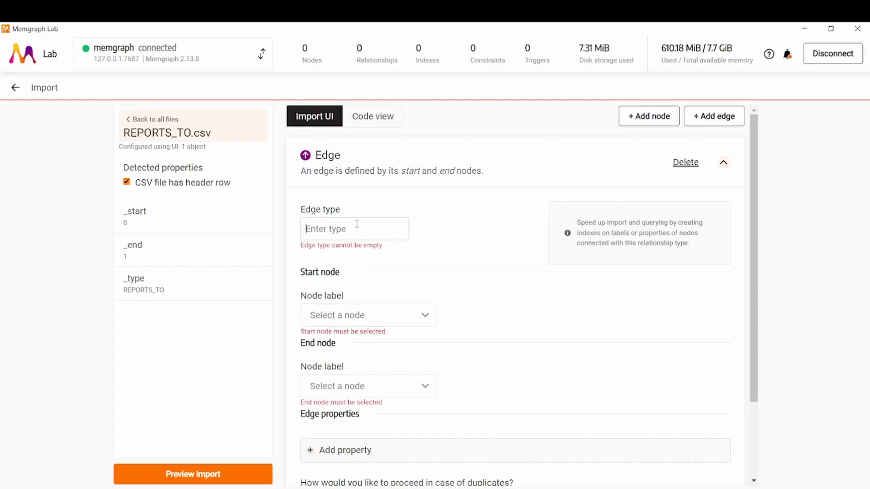
pyautogui.write('REPOR')
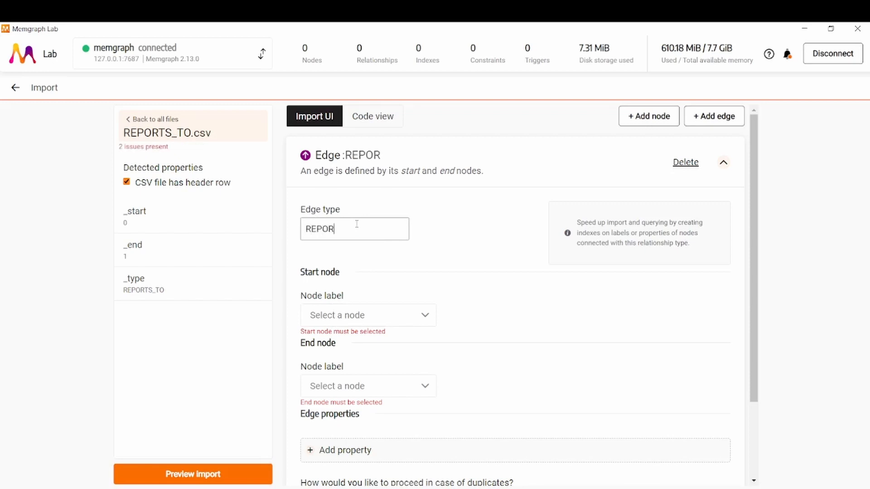
pyautogui.write('TS_TO')
# - Choose Employee as both the start and end node of the REPORTS_TO edge, and start a property condition for the start node
pyautogui.click(369, 320)
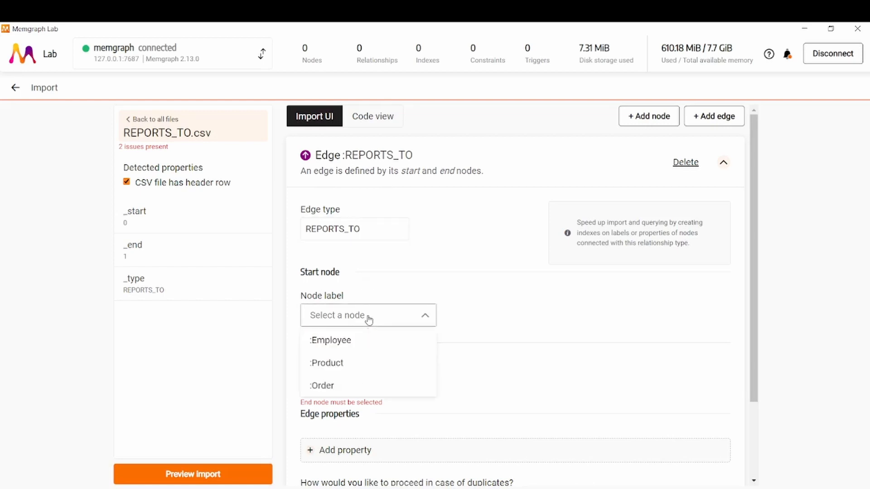
pyautogui.click(361, 341)
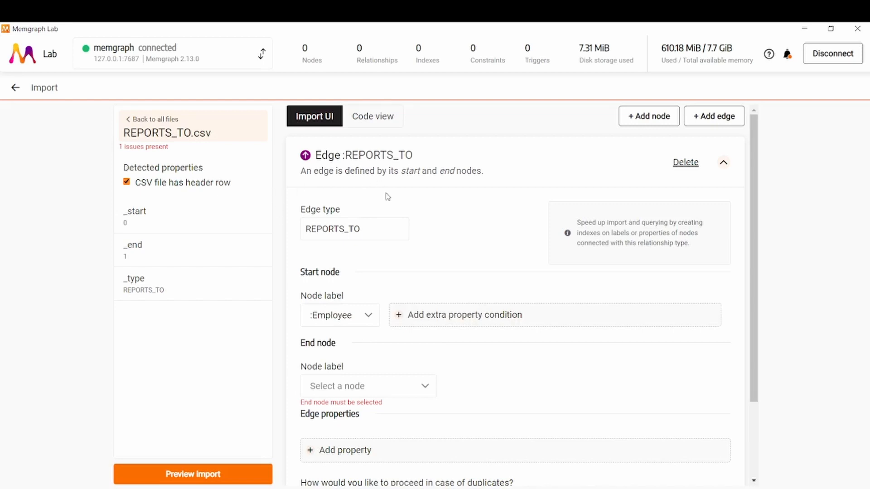
pyautogui.click(368, 388)
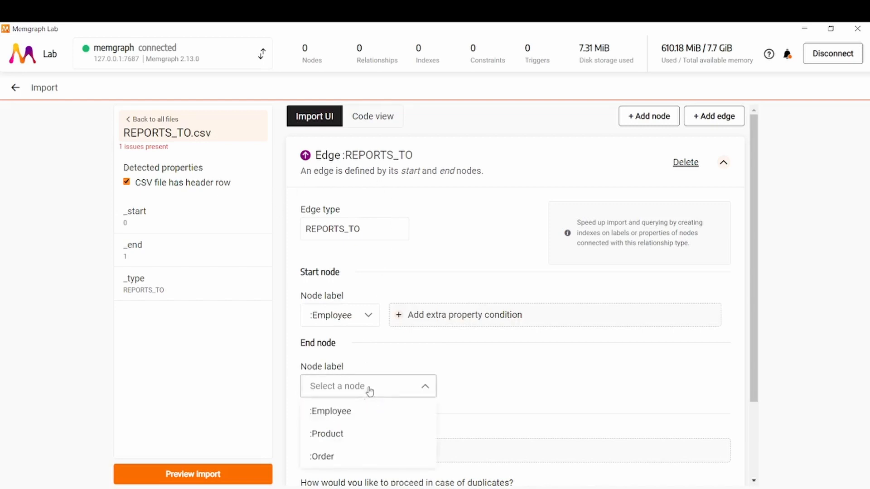
pyautogui.click(369, 410)
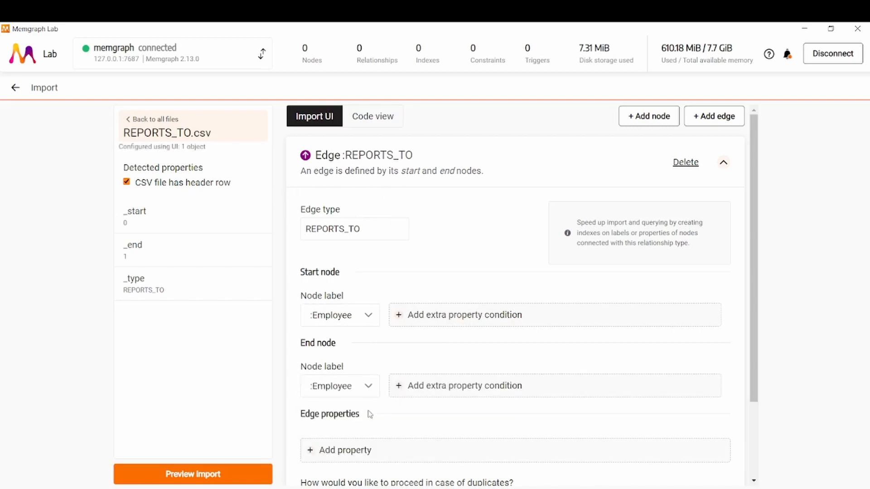
pyautogui.scroll(-1, 373, 411)
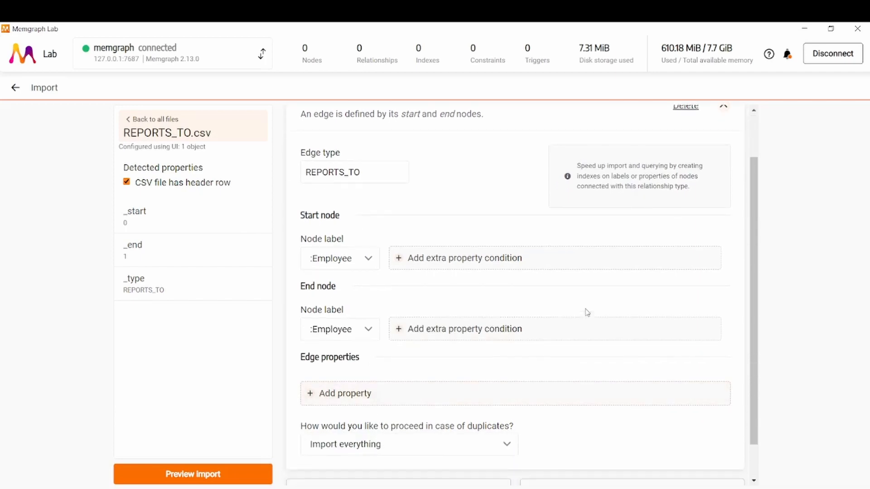
pyautogui.click(462, 262)
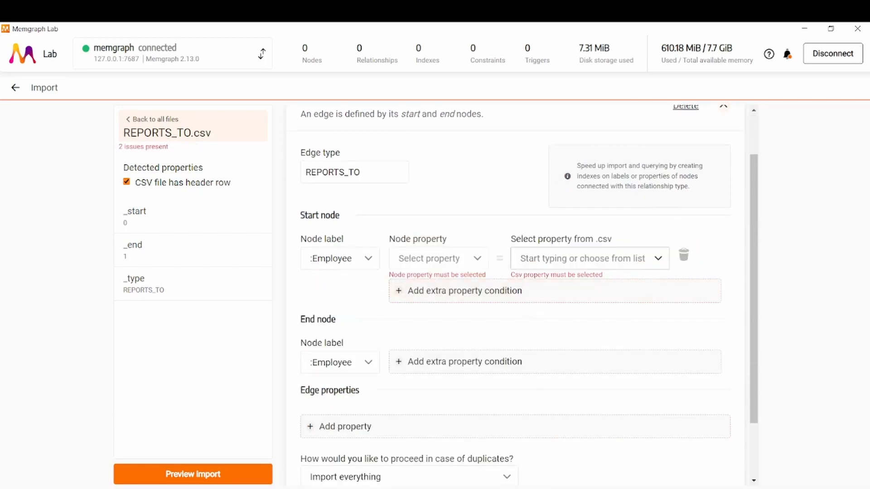
# - Switch to REPORTS_TO.csv in Excel and examine its _start, _end and _type columns
pyautogui.click(543, 488)
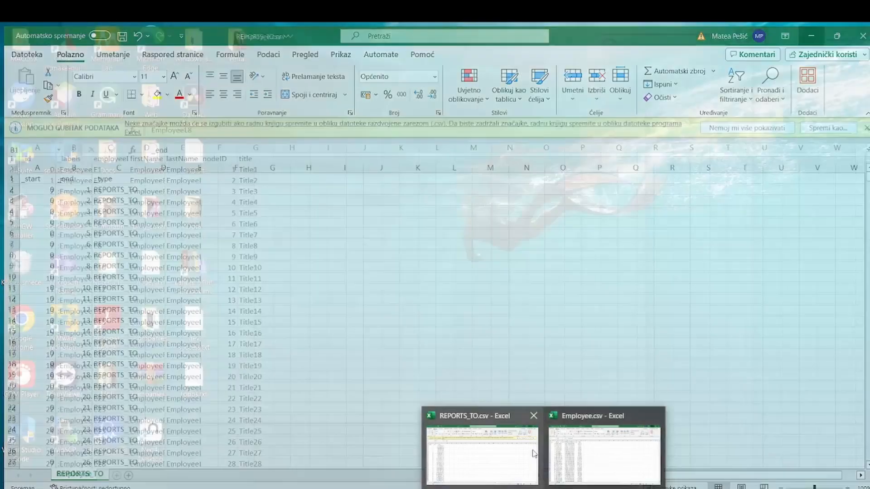
pyautogui.click(482, 453)
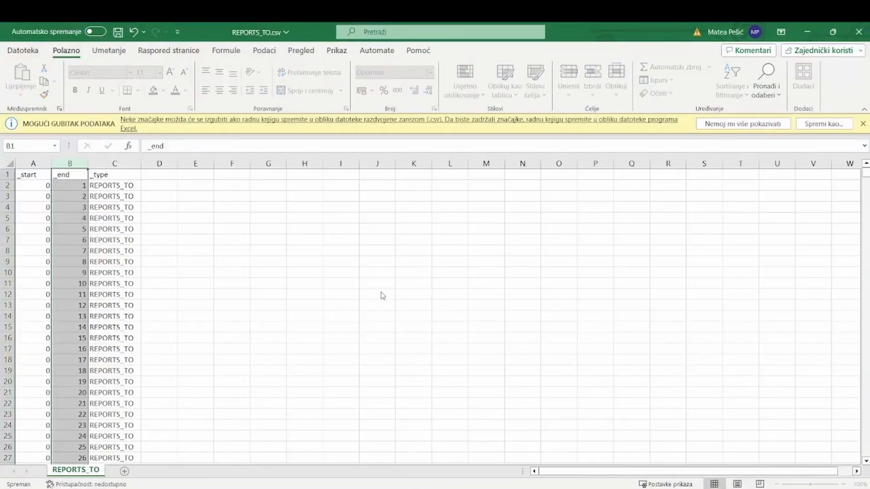
pyautogui.click(146, 237)
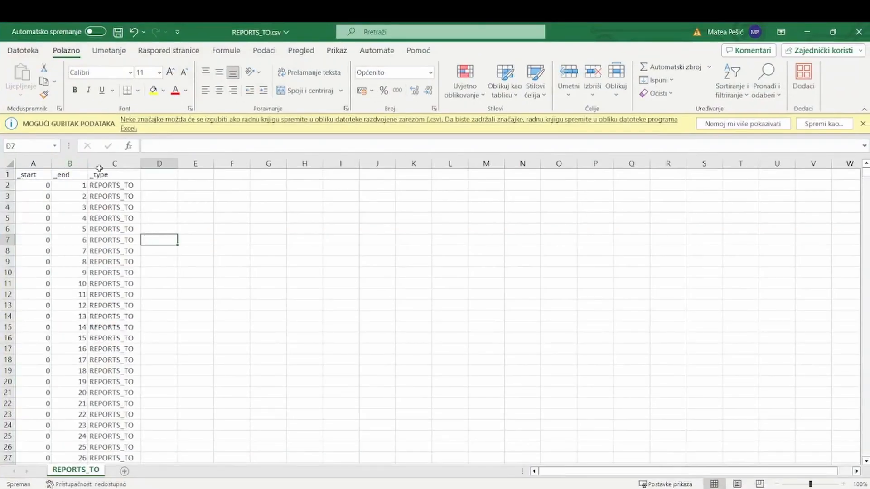
# - Check how the _start and _end values pair up in the first data row of REPORTS_TO.csv
pyautogui.click(34, 163)
pyautogui.click(69, 163)
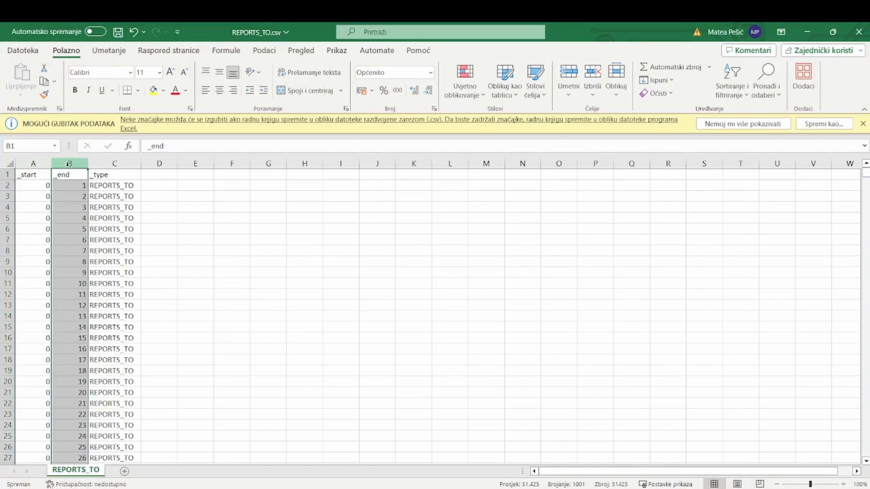
pyautogui.click(33, 187)
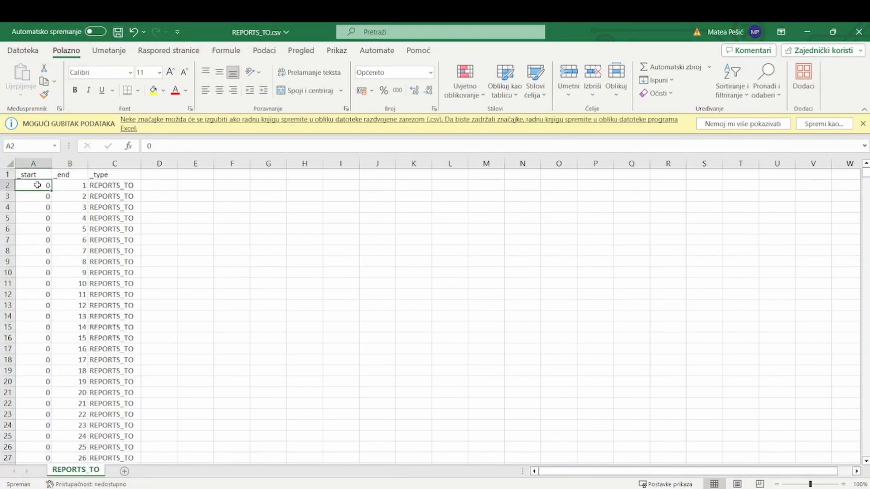
pyautogui.click(84, 185)
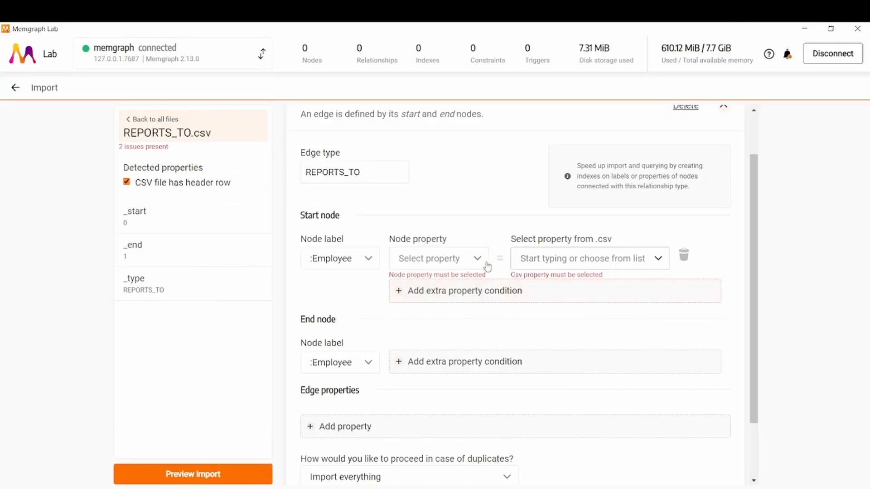
# - Switch back to Memgraph Lab and match the start node's _id property to the _start column of REPORTS_TO.csv
pyautogui.click(560, 260)
pyautogui.click(439, 259)
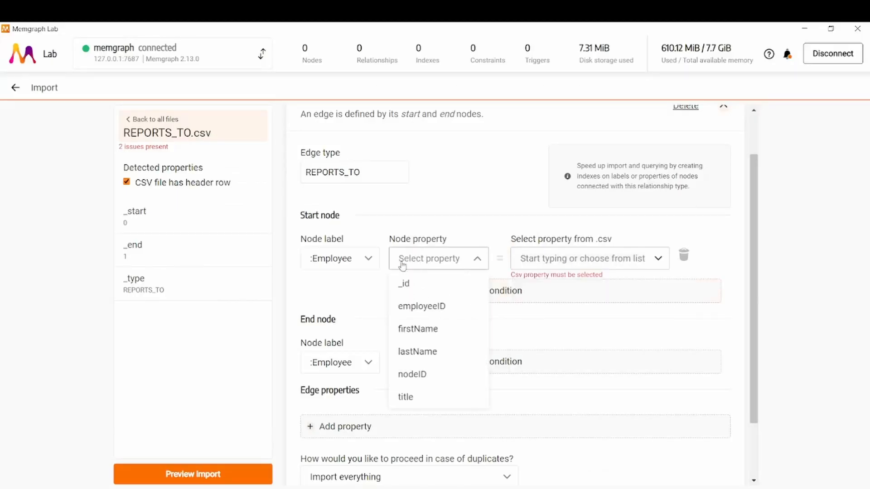
pyautogui.click(408, 283)
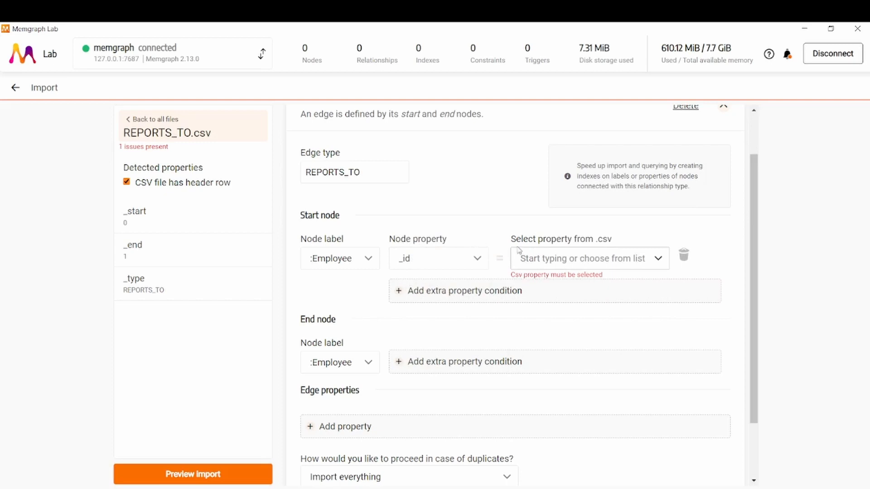
pyautogui.click(567, 252)
pyautogui.click(558, 294)
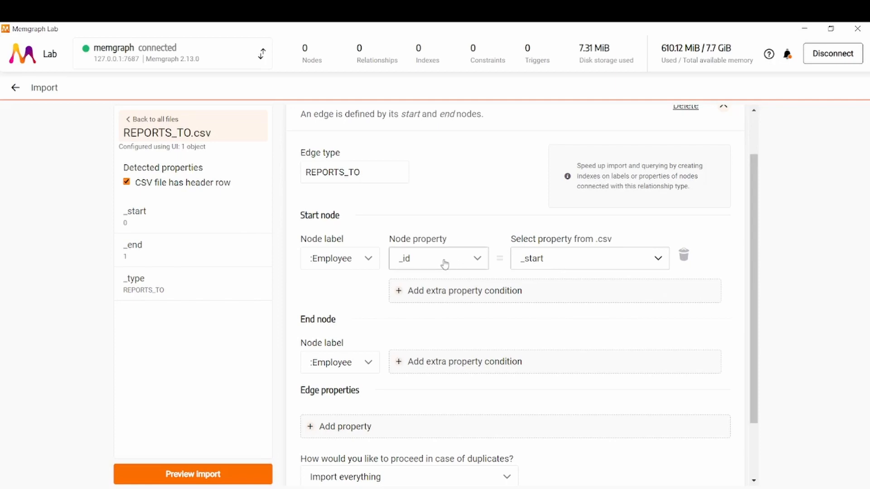
# - Add a property condition for the REPORTS_TO end node that matches its _id property to the _end column
pyautogui.scroll(-1, 451, 281)
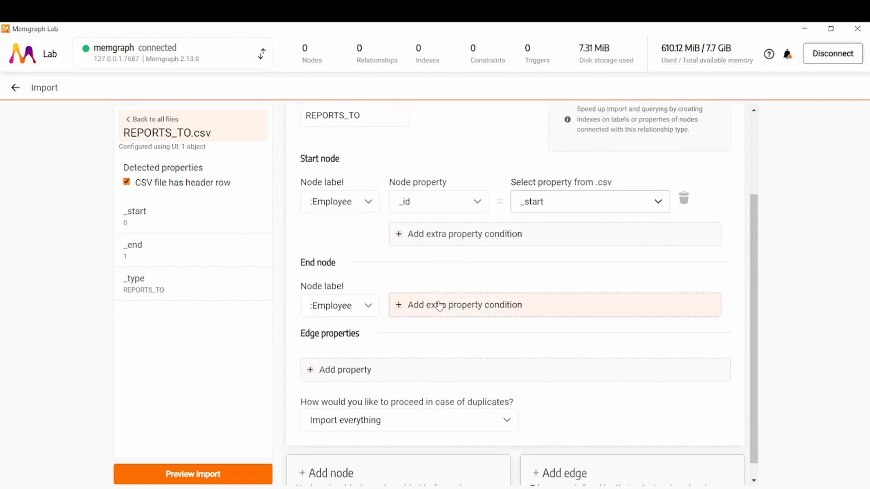
pyautogui.click(446, 305)
pyautogui.click(585, 306)
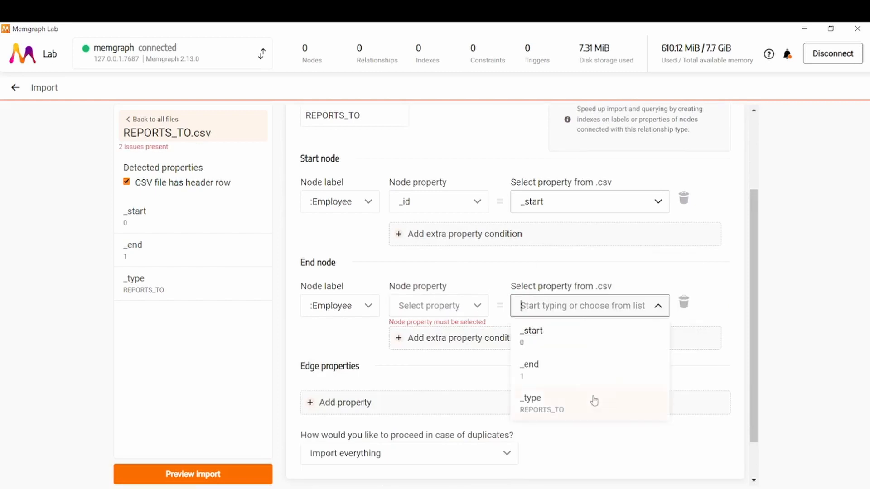
pyautogui.click(538, 374)
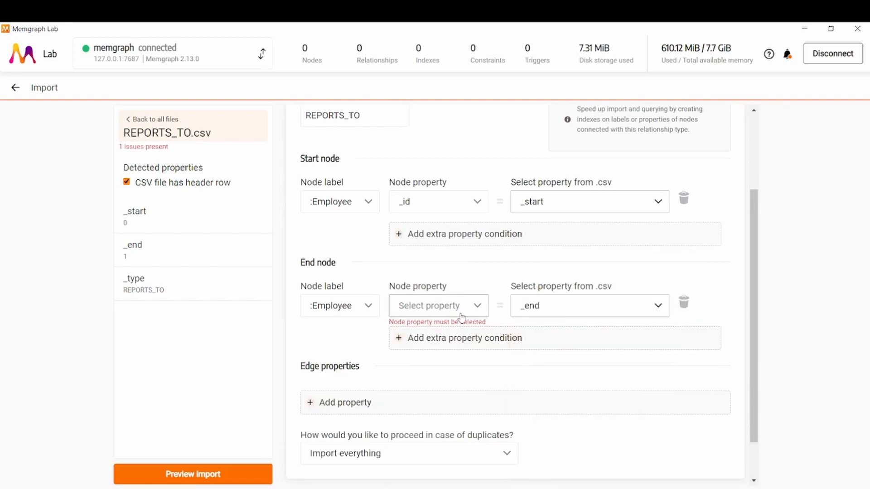
pyautogui.click(456, 312)
pyautogui.click(440, 335)
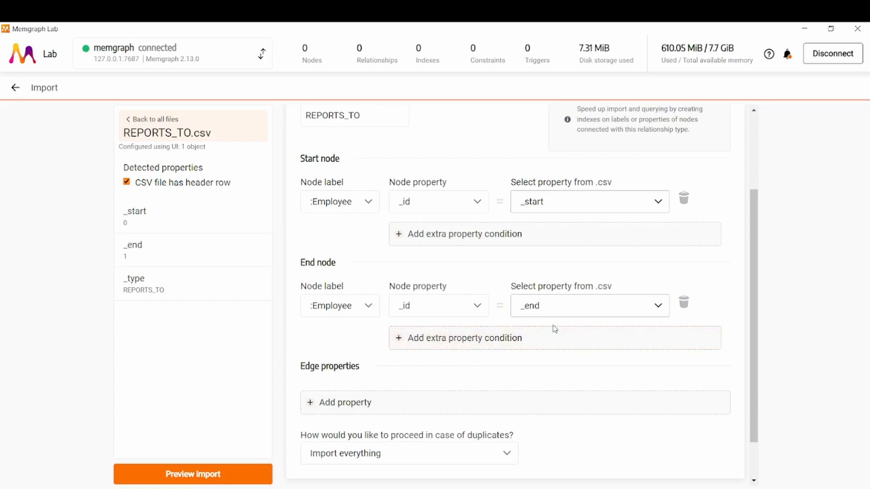
pyautogui.scroll(3, 555, 329)
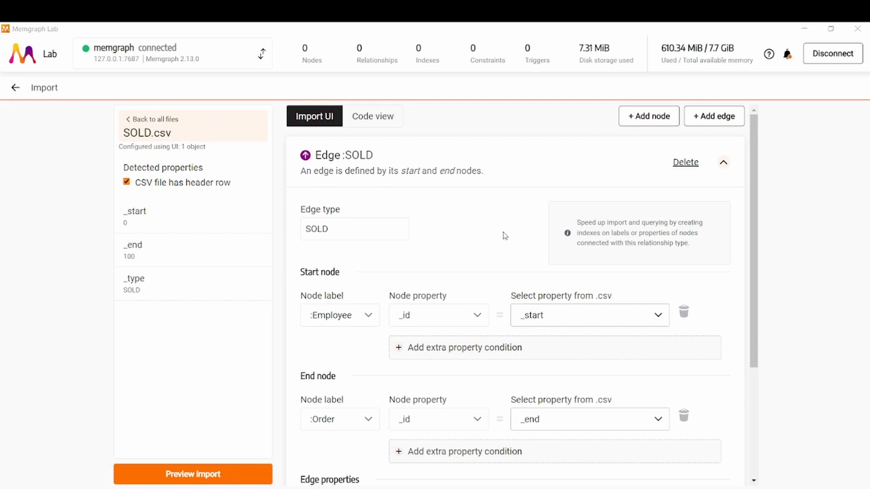
# - Review the SOLD edge configuration, including its edge type and its start and end node settings
pyautogui.scroll(-1, 505, 235)
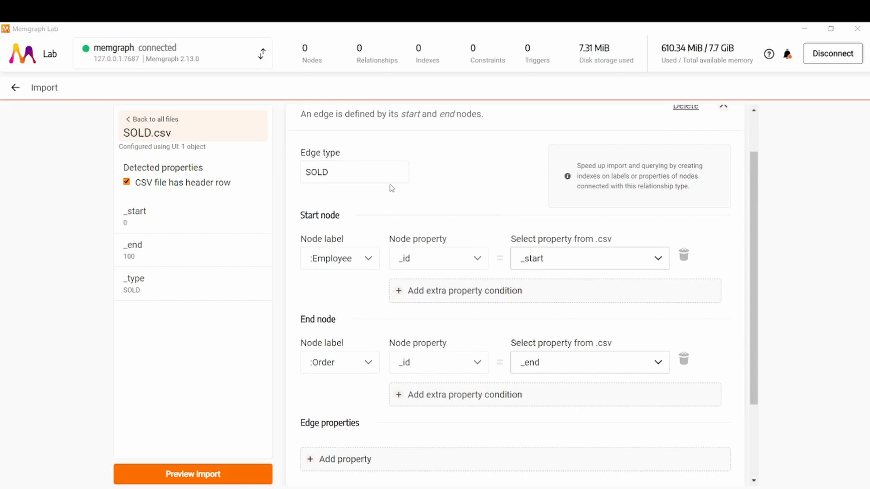
pyautogui.doubleClick(337, 176)
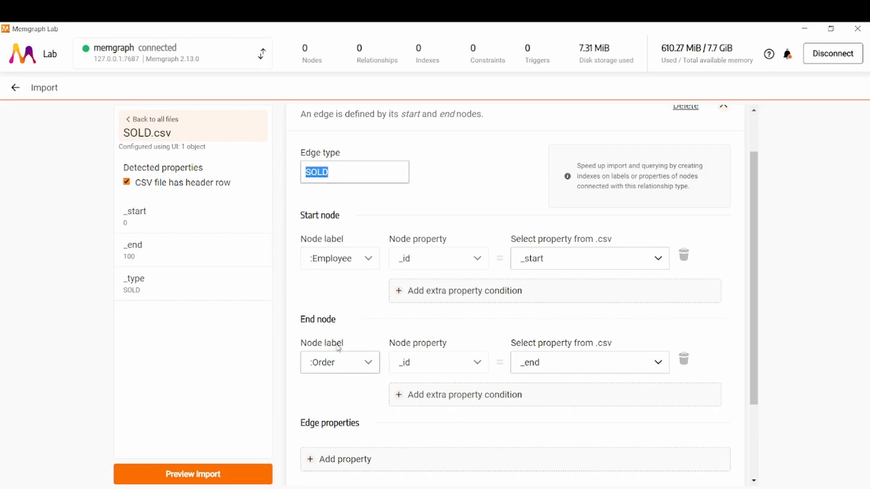
pyautogui.click(336, 304)
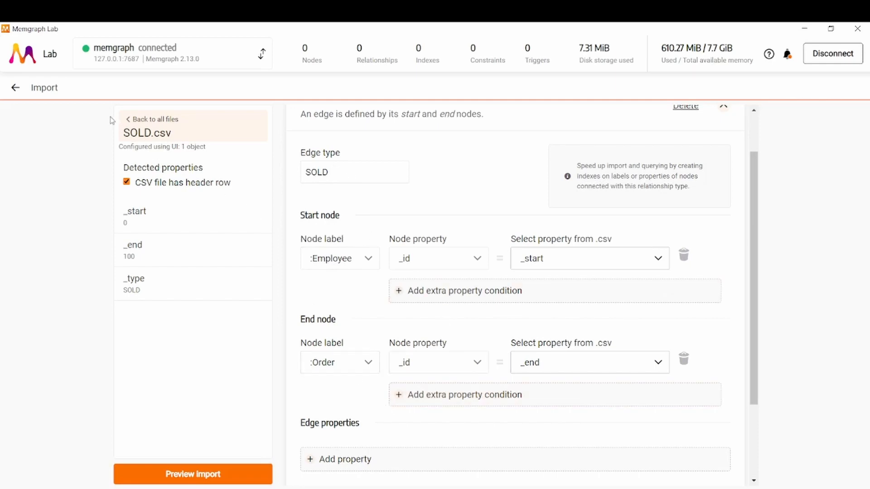
# - Open CONTAINS.csv from the uploaded files and review its edge type and start and end node settings
pyautogui.click(131, 119)
pyautogui.click(322, 381)
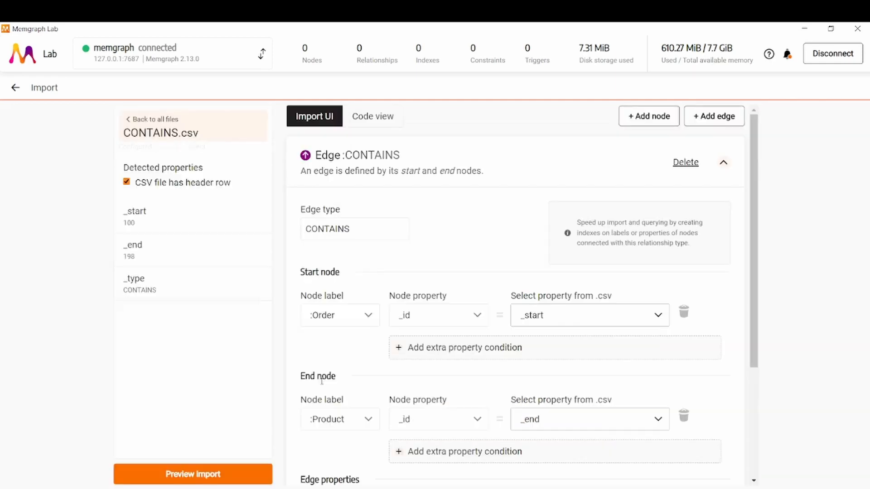
pyautogui.scroll(-1, 371, 329)
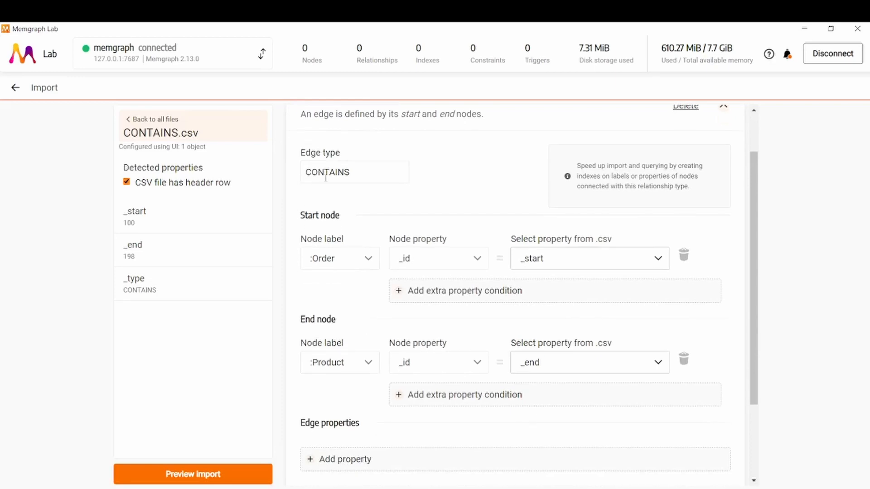
pyautogui.doubleClick(341, 174)
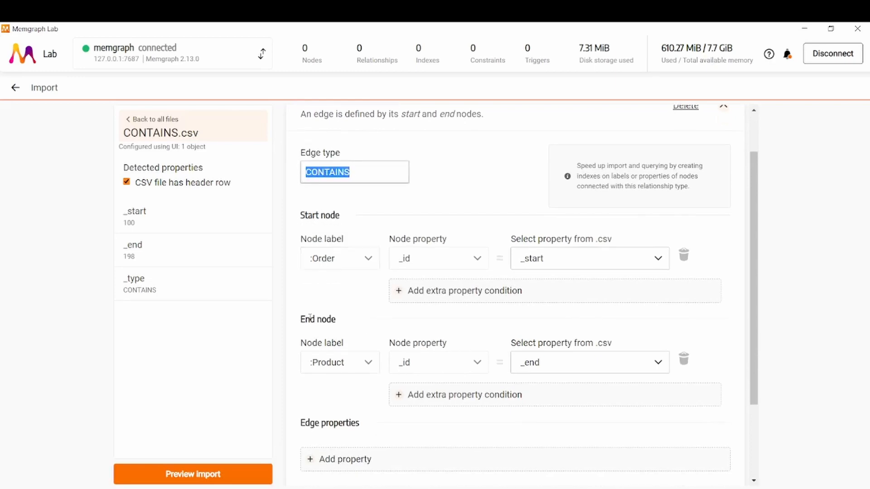
pyautogui.moveTo(311, 320); pyautogui.dragTo(337, 321)
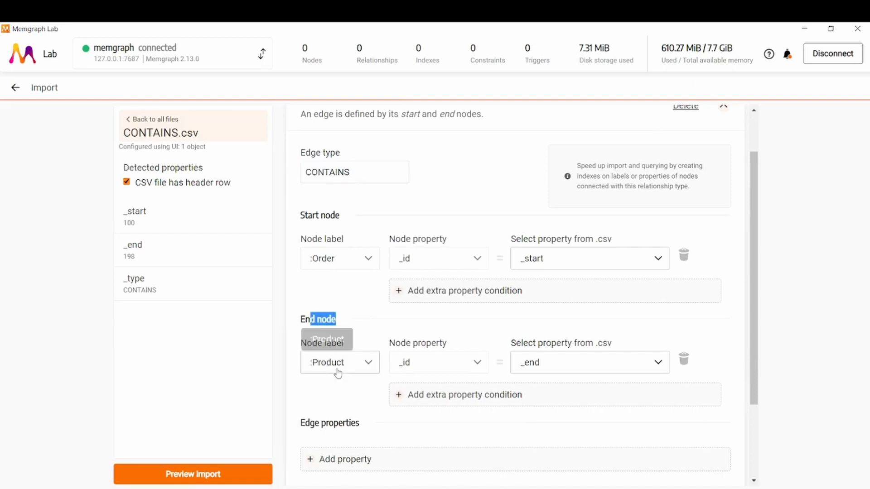
pyautogui.click(356, 330)
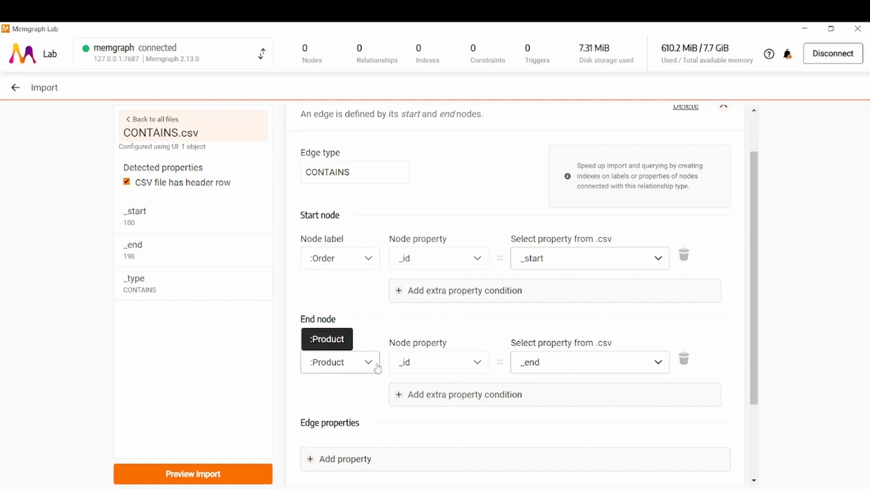
# - Return to the uploaded files and start importing the configured CSV files, confirming that the configuration is ready
pyautogui.click(131, 120)
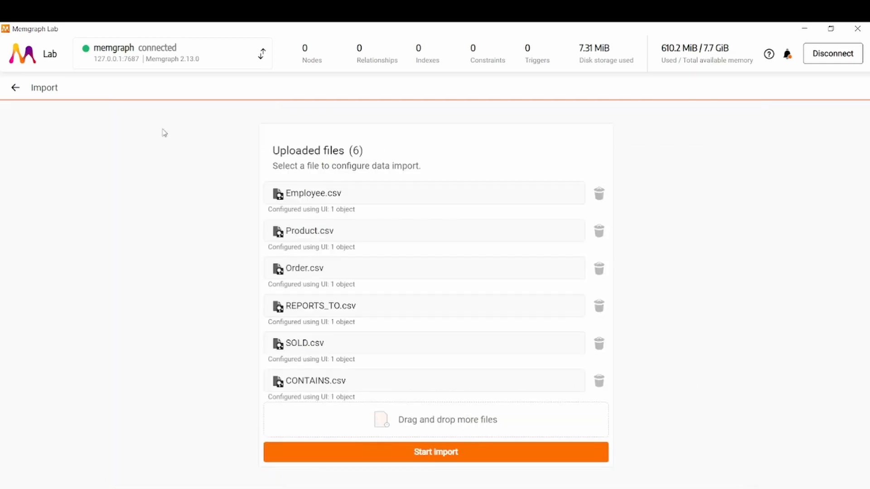
pyautogui.click(411, 461)
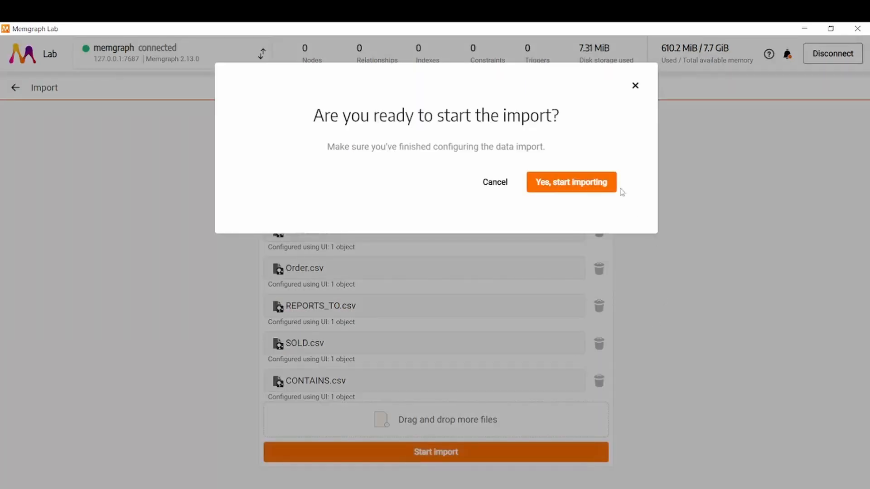
pyautogui.click(598, 184)
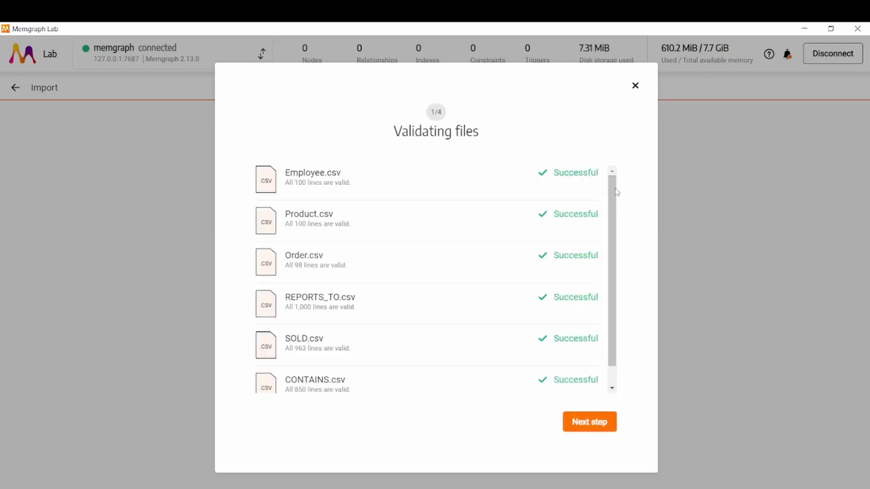
# - Review the file validation, upload the CSV files to Memgraph and run the data import
pyautogui.scroll(-1, 605, 207)
pyautogui.scroll(1, 573, 266)
pyautogui.scroll(-1, 567, 272)
pyautogui.click(597, 426)
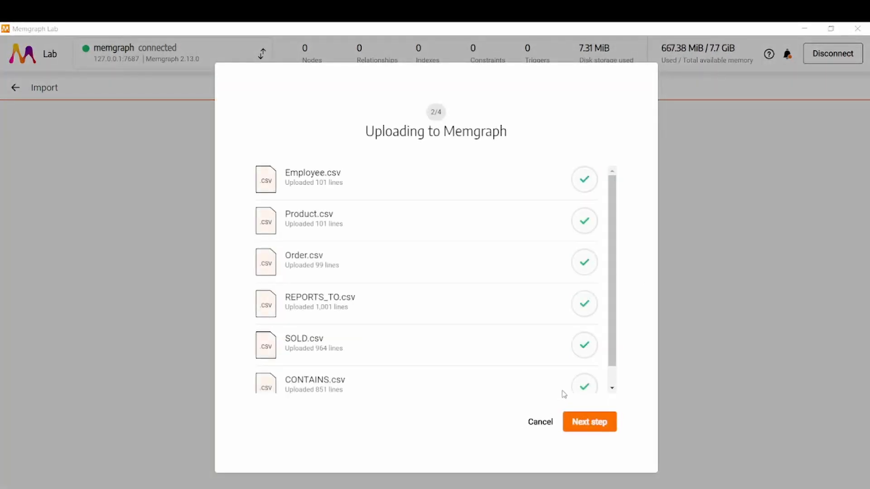
pyautogui.click(605, 424)
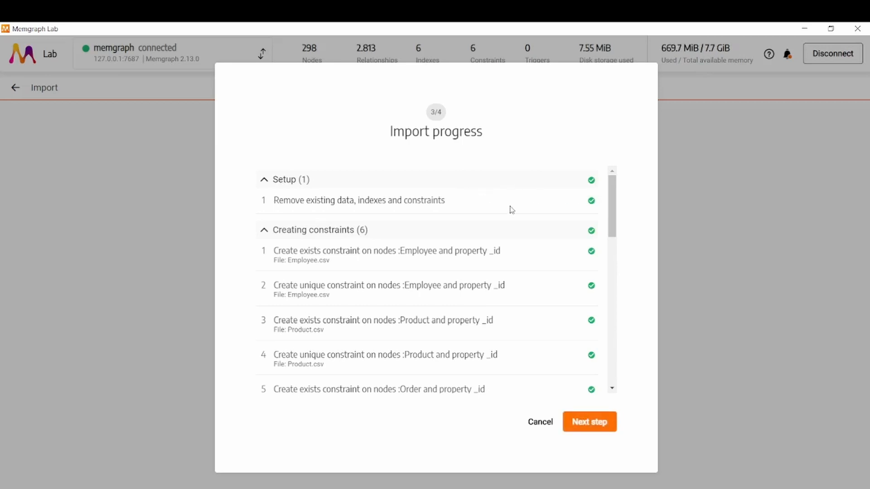
# - Review the import progress through to the relationships, run the database cleanup and finish the import
pyautogui.scroll(-10, 542, 333)
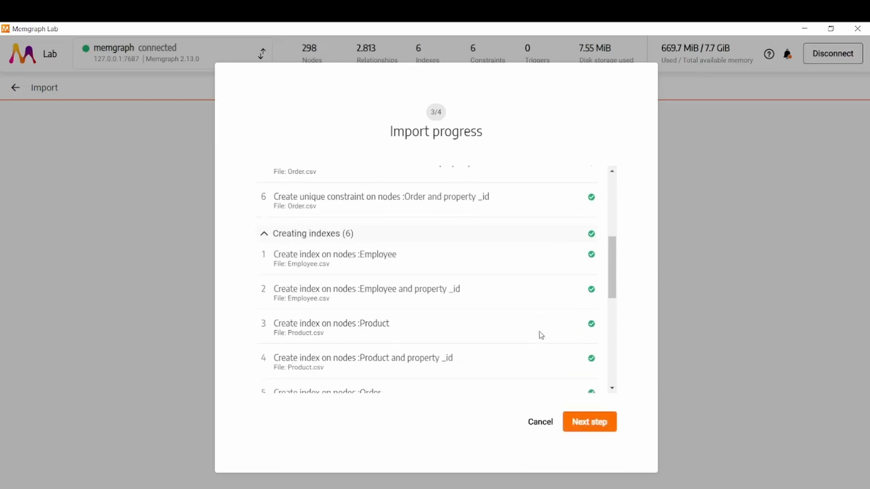
pyautogui.scroll(-3, 541, 336)
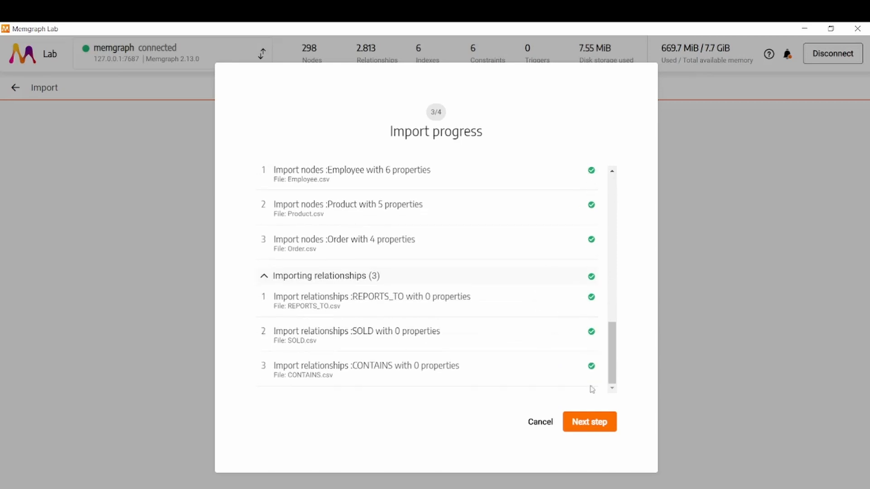
pyautogui.click(581, 430)
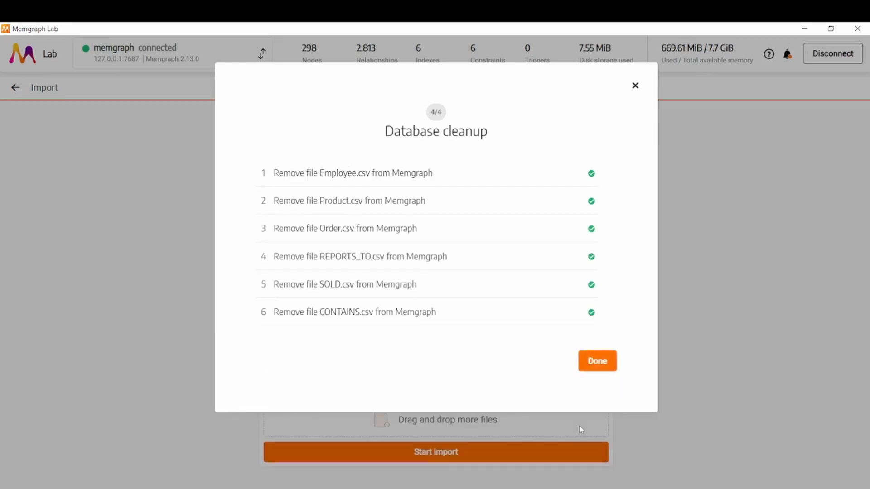
pyautogui.click(591, 363)
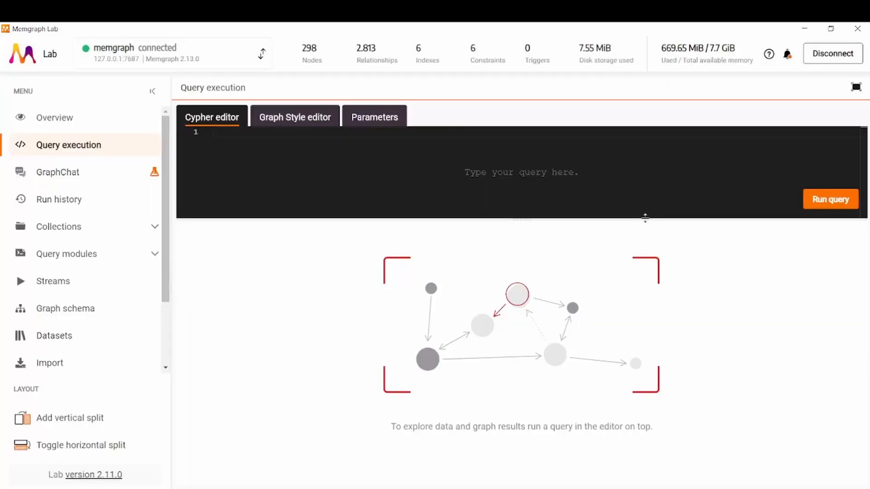
# - Make the Cypher editor slightly shorter and run the query MATCH p=(()-[]-()) RETURN p
pyautogui.moveTo(645, 218); pyautogui.dragTo(645, 205)
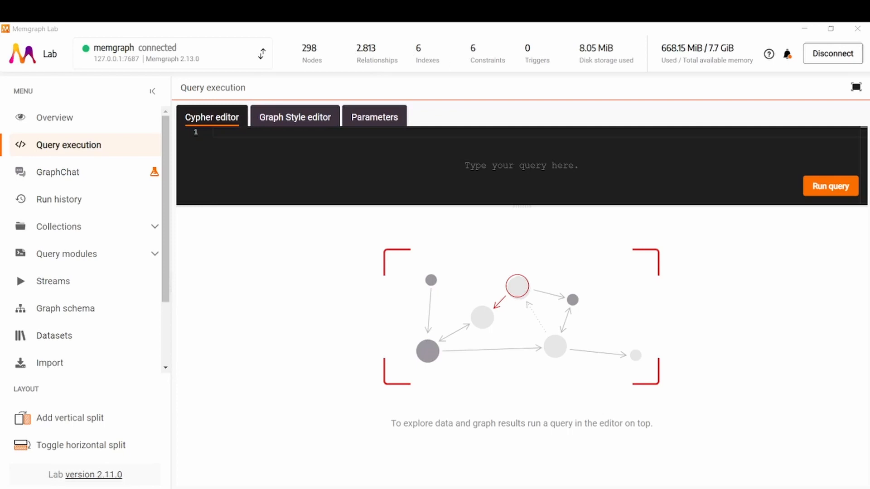
pyautogui.click(296, 163)
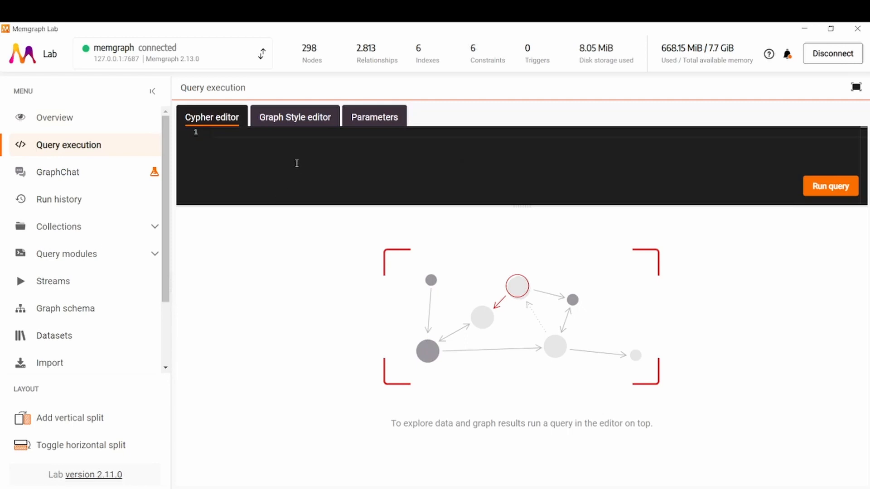
pyautogui.write('MATCH p=(()-[]-()) RETURN p')
pyautogui.click(832, 188)
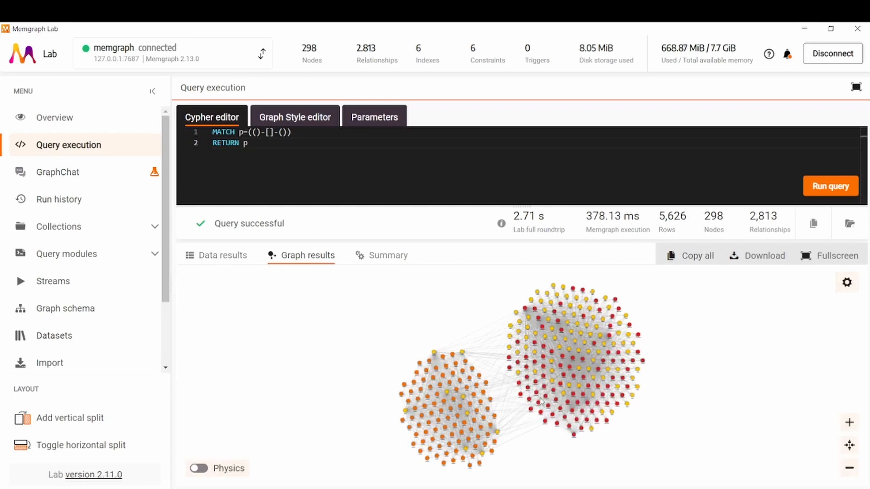
# - Inspect the properties of an Employee node in the graph results
pyautogui.scroll(5, 550, 412)
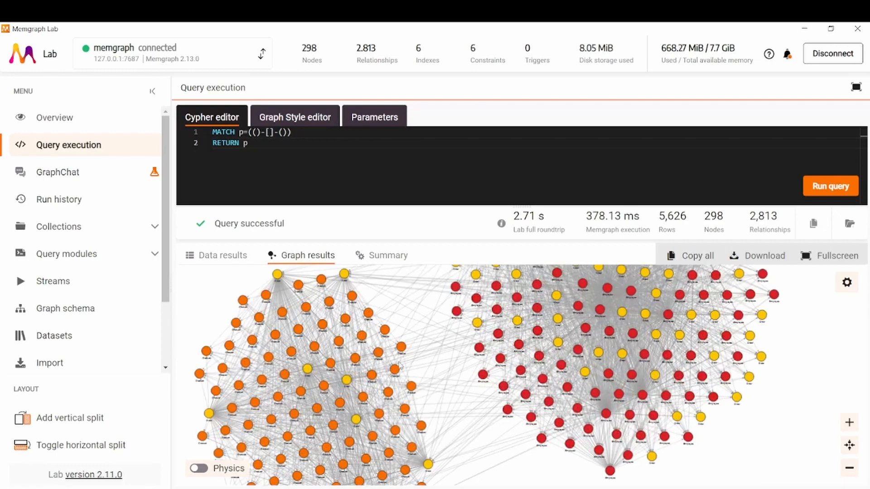
pyautogui.scroll(2, 571, 378)
pyautogui.scroll(3, 573, 378)
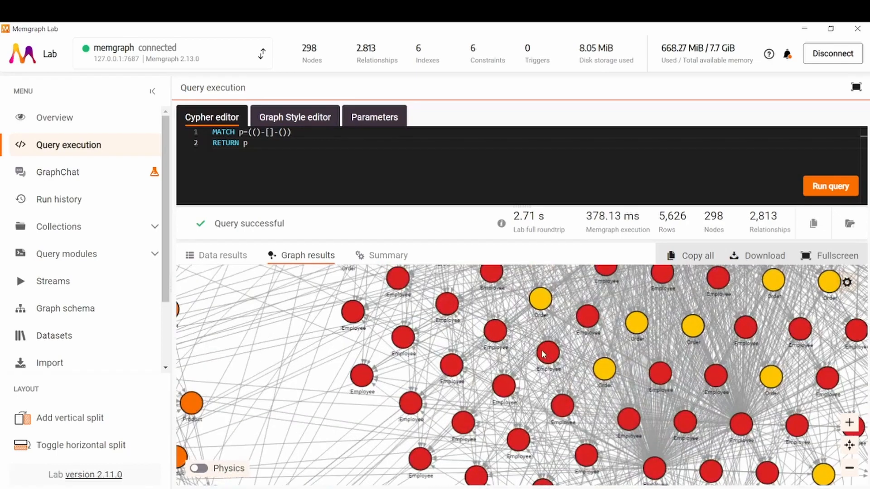
pyautogui.click(547, 355)
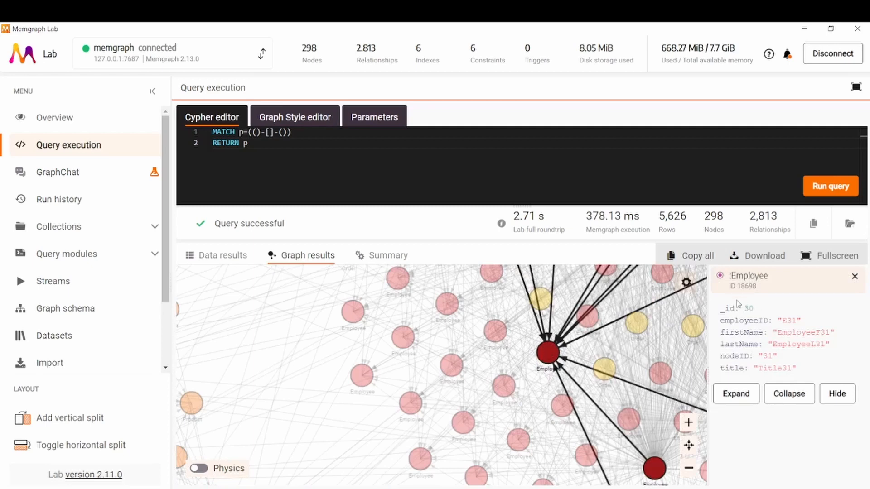
pyautogui.moveTo(720, 308); pyautogui.dragTo(745, 368)
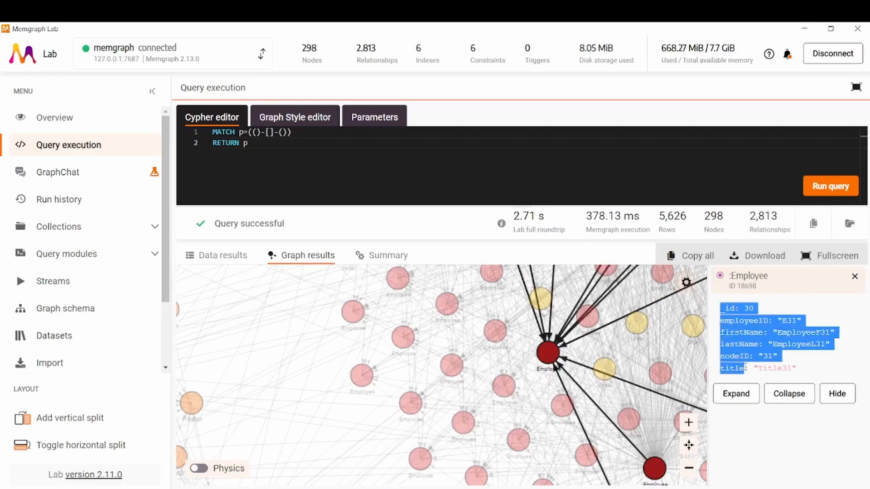
# - View the query's data results, expand the first path to read its node properties, and return to the graph results
pyautogui.click(234, 256)
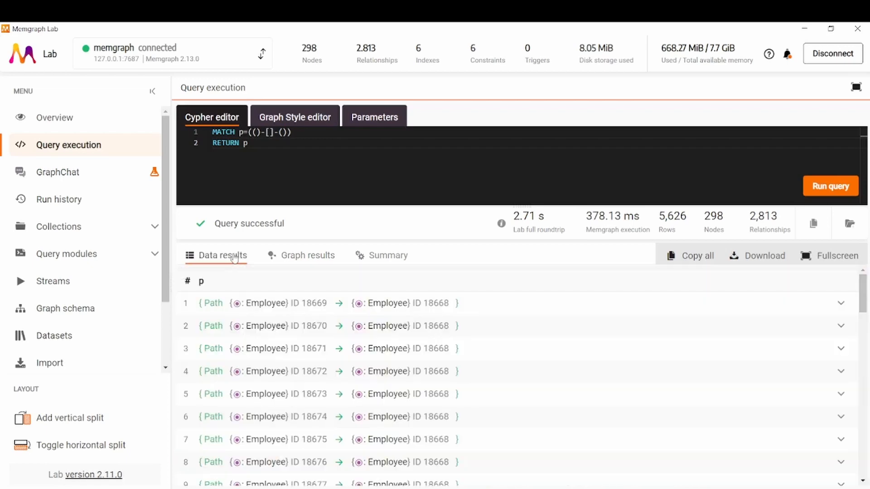
pyautogui.click(840, 304)
pyautogui.scroll(-5, 660, 403)
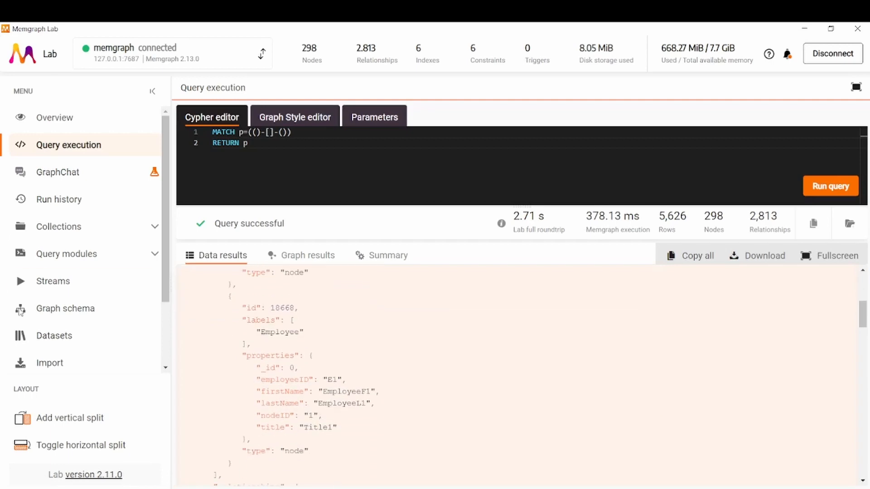
pyautogui.click(290, 255)
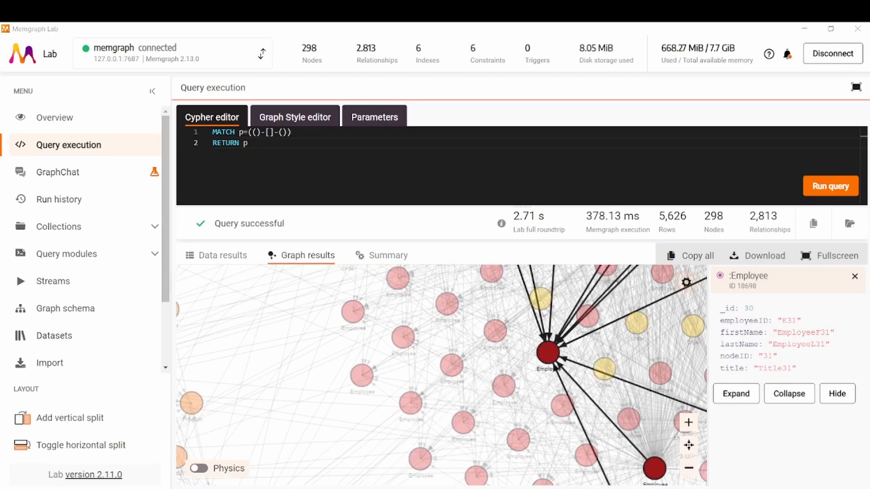
# - Replace the query with MATCH (n:Employee) RETURN n and run it
pyautogui.click(255, 175)
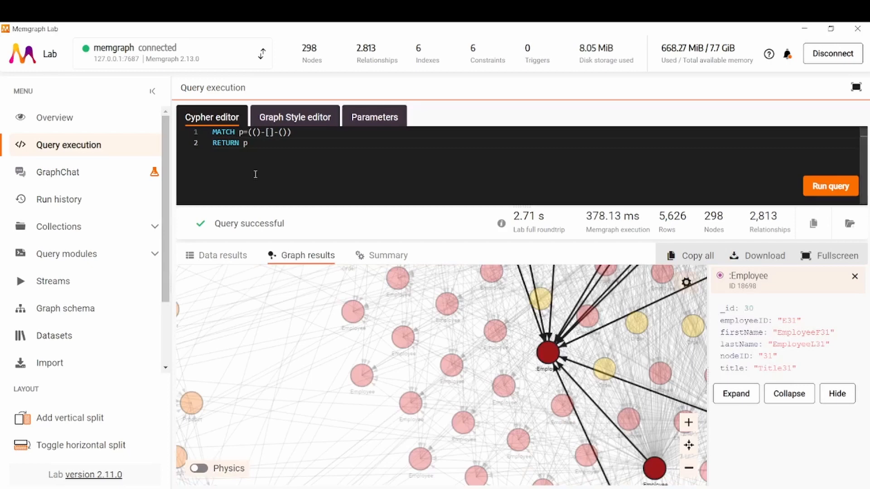
pyautogui.hotkey('ctrl', 'a')
pyautogui.write('MATCH (n:Employee) RETURN n')
pyautogui.click(828, 187)
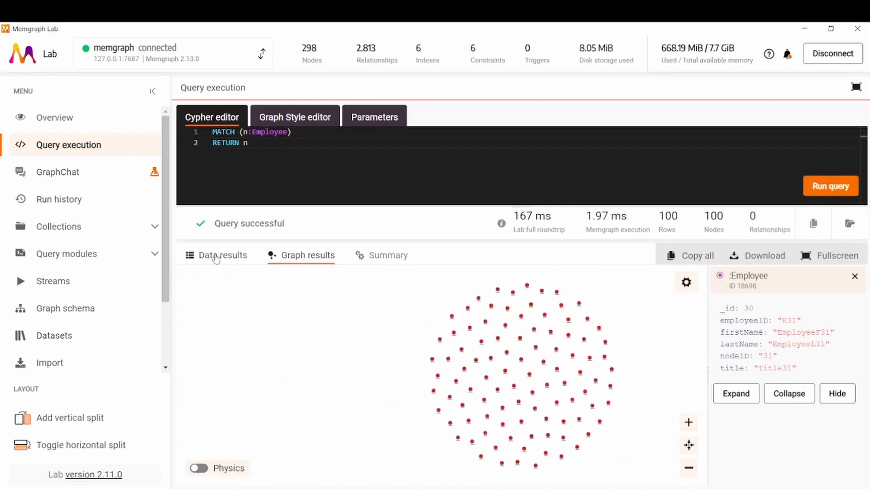
# - Inspect the properties of one Employee node in the new graph results
pyautogui.scroll(5, 568, 375)
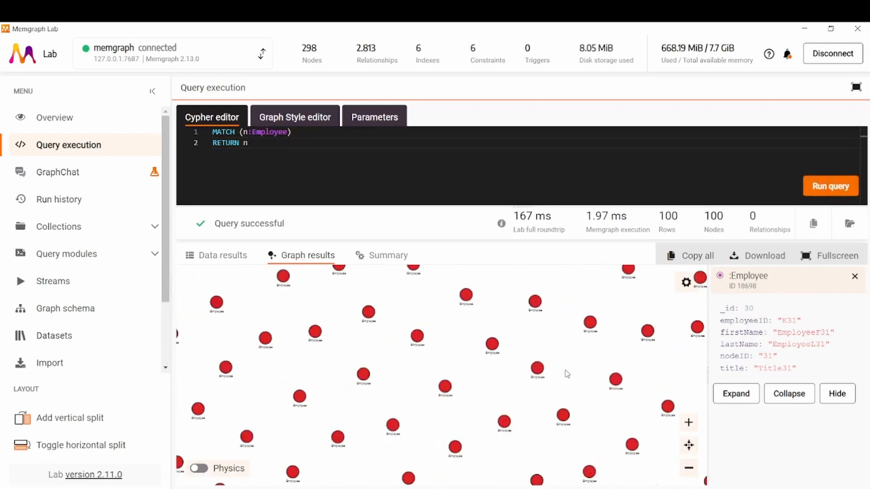
pyautogui.scroll(6, 453, 398)
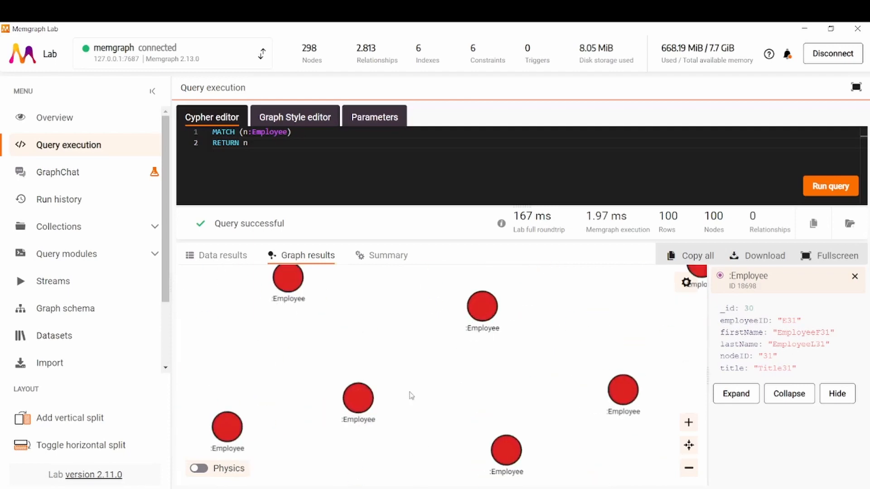
pyautogui.click(358, 398)
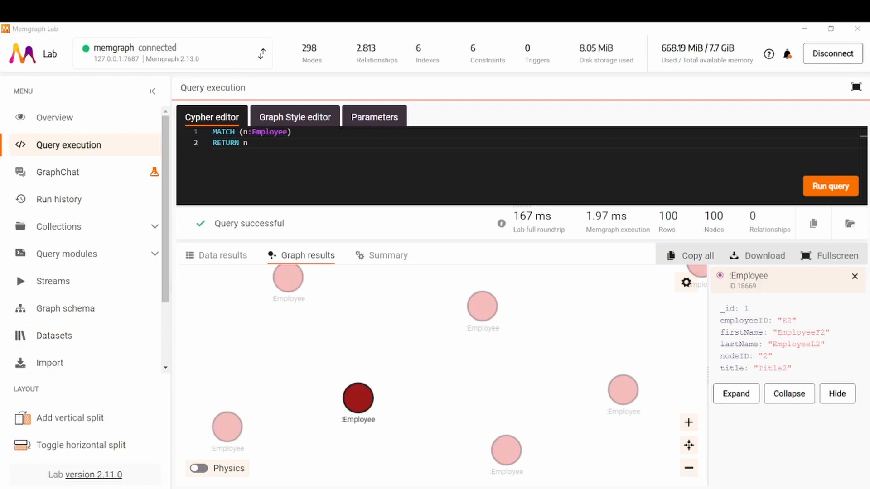
# - Replace the query with MATCH (n)-[:SOLD]-() RETURN n and close the node details
pyautogui.moveTo(249, 143); pyautogui.dragTo(200, 130)
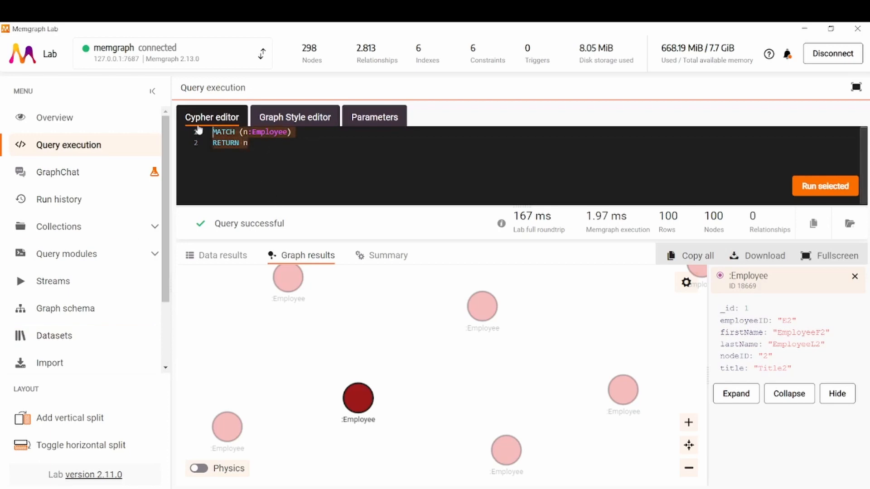
pyautogui.write('MATCH (n)-[:SOLD]-() RETURN n')
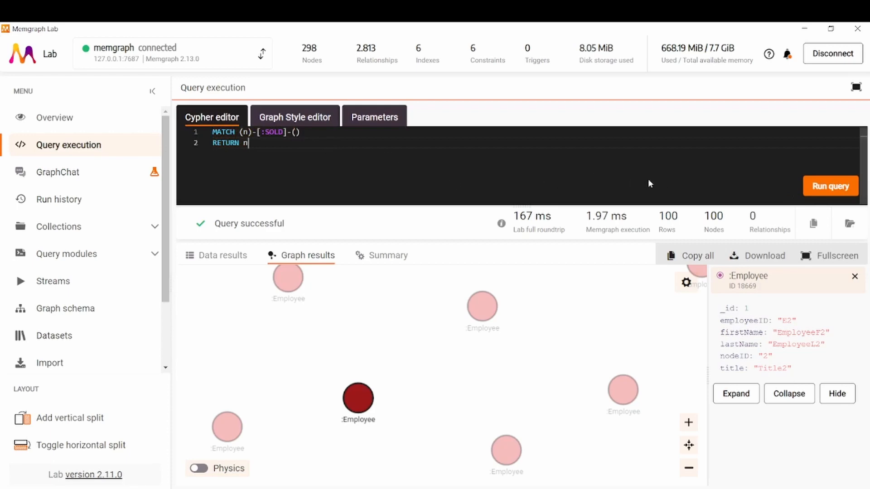
pyautogui.click(855, 276)
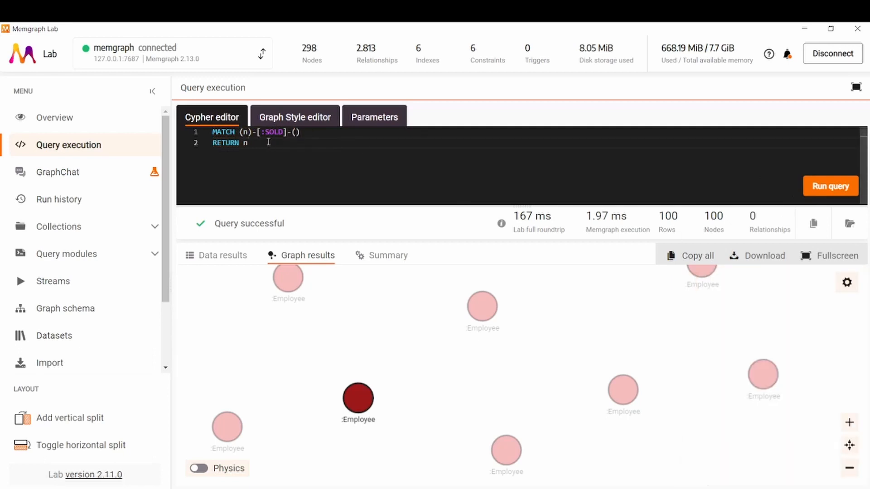
# - Restrict node n in the SOLD query to the Employee label and run the query
pyautogui.click(254, 136)
pyautogui.write(':')
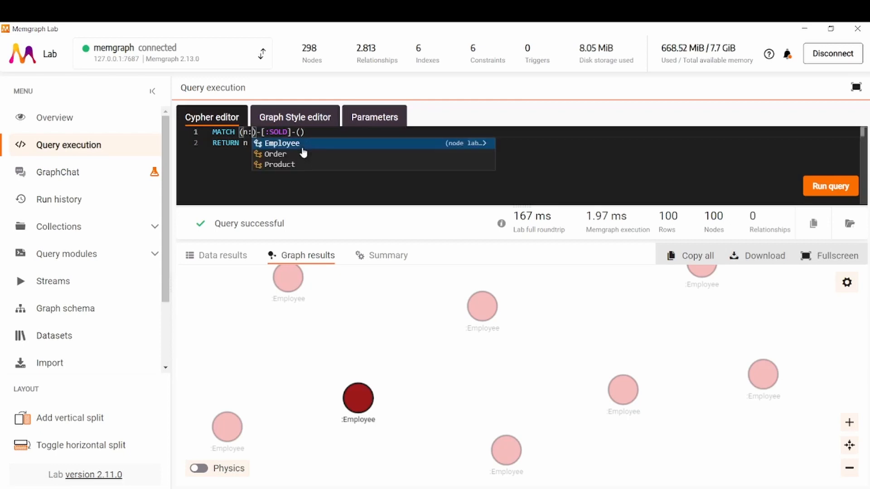
pyautogui.press('Return')
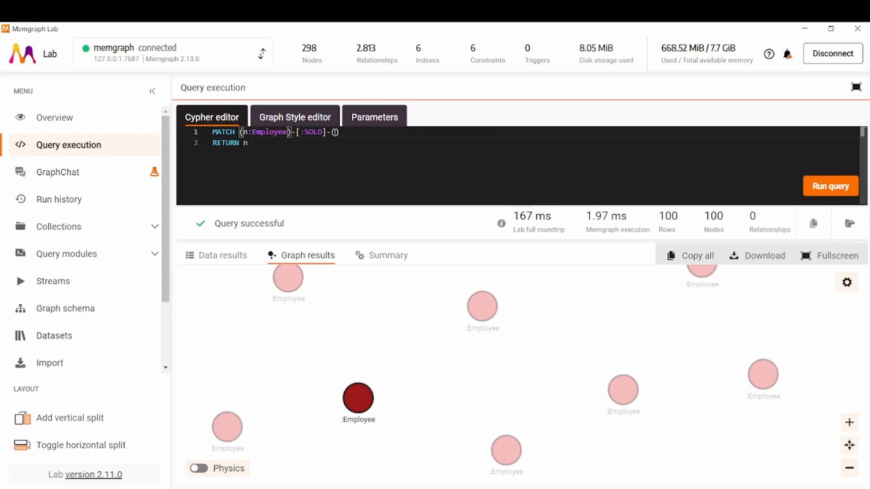
pyautogui.click(340, 136)
pyautogui.moveTo(239, 131); pyautogui.dragTo(324, 133)
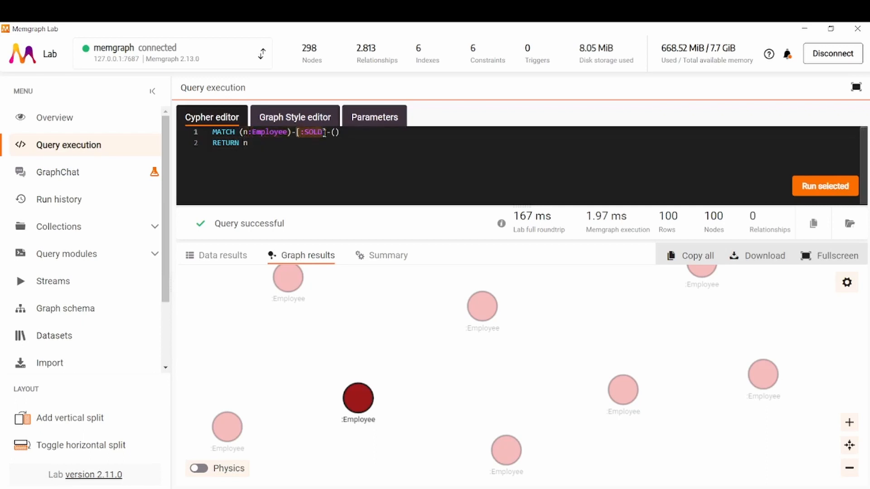
pyautogui.click(350, 150)
pyautogui.hotkey('ctrl', 'Return')
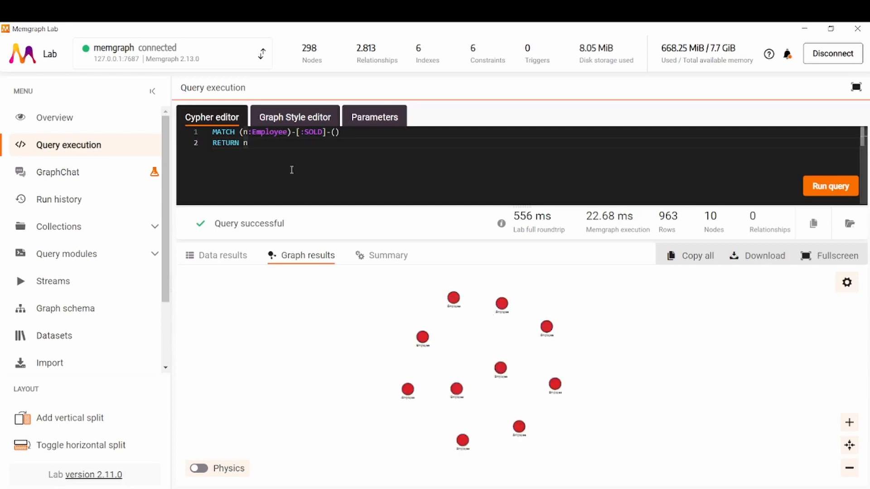
# - Extend the pattern's empty end node to (m:Order), return m instead of n, and run the query
pyautogui.click(338, 135)
pyautogui.write('m:')
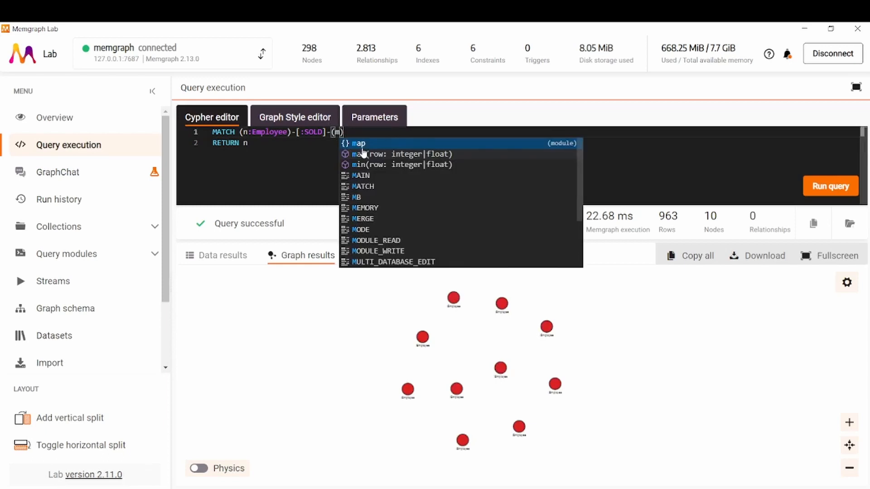
pyautogui.click(362, 154)
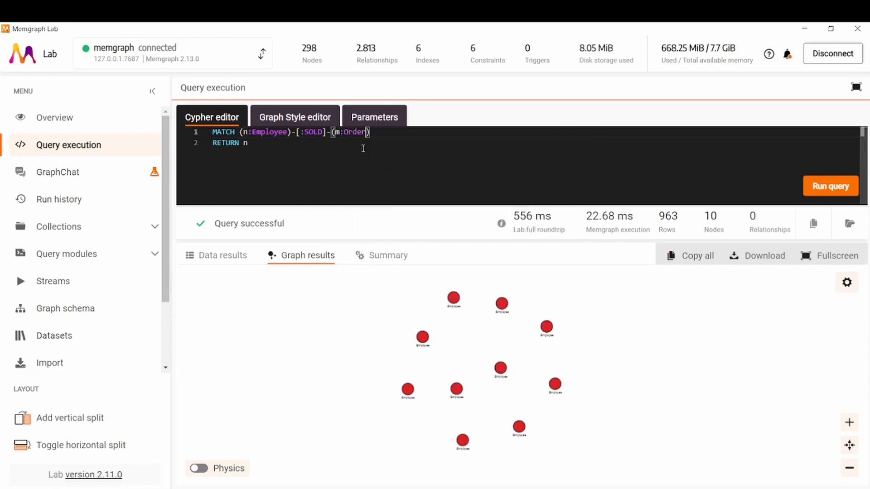
pyautogui.moveTo(367, 132); pyautogui.dragTo(336, 132)
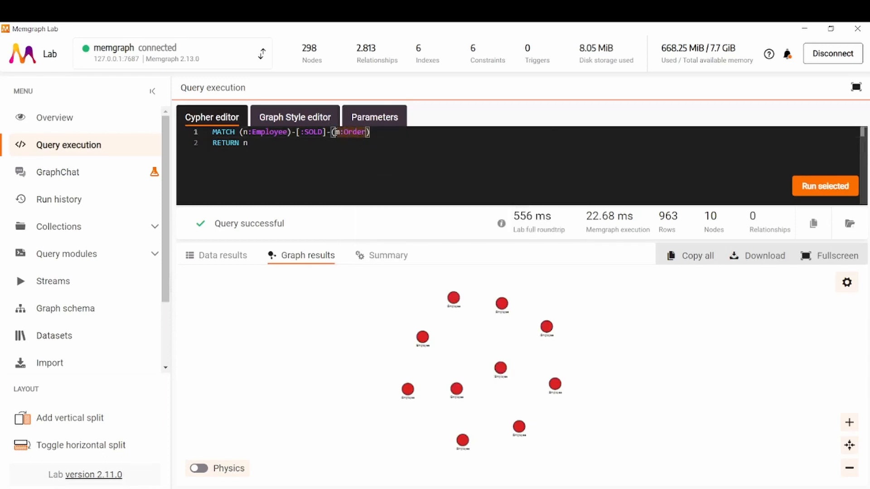
pyautogui.click(267, 144)
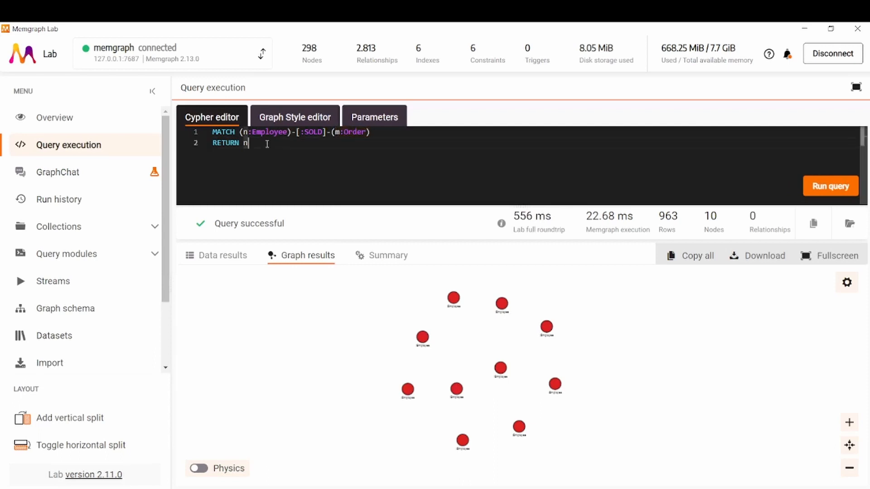
pyautogui.press('BackSpace')
pyautogui.write('m')
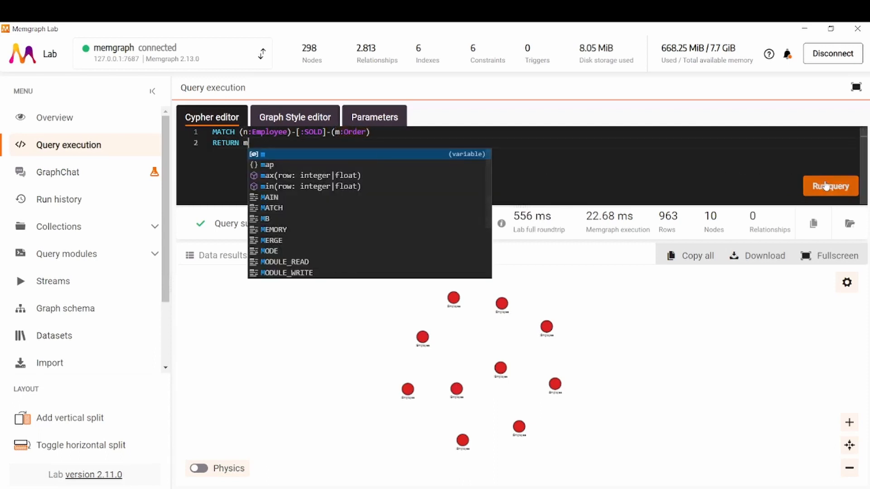
pyautogui.click(826, 187)
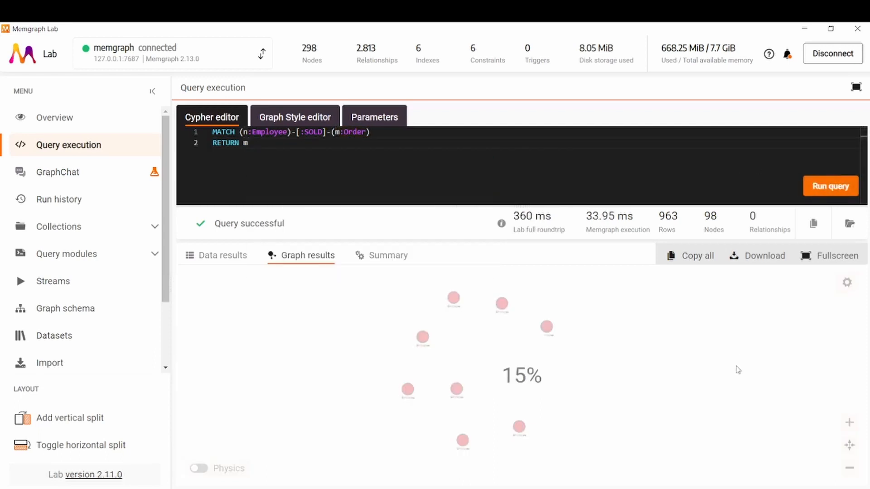
# - Look over the returned Order nodes in the graph and in the data results list
pyautogui.moveTo(573, 365); pyautogui.dragTo(500, 359)
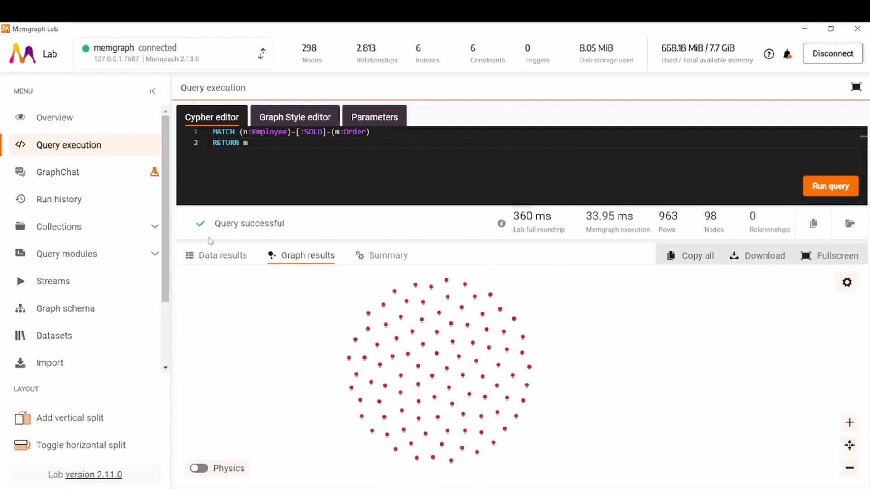
pyautogui.click(194, 256)
pyautogui.scroll(-5, 303, 431)
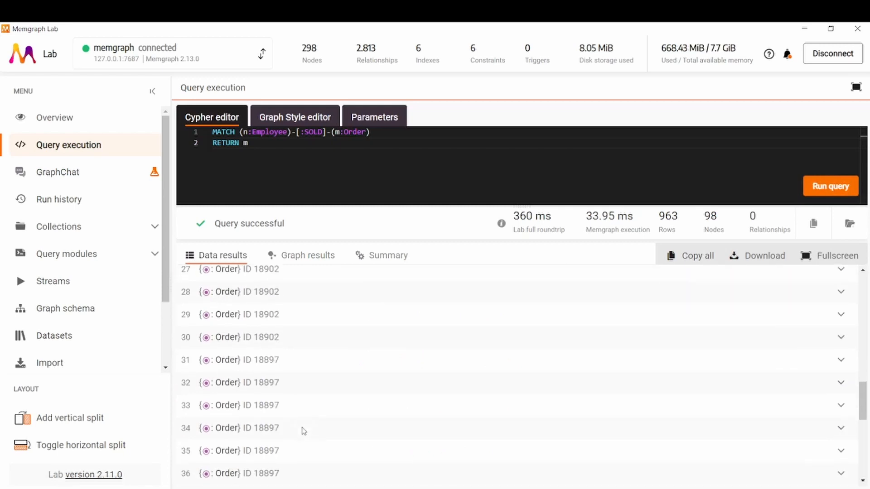
pyautogui.scroll(3, 304, 431)
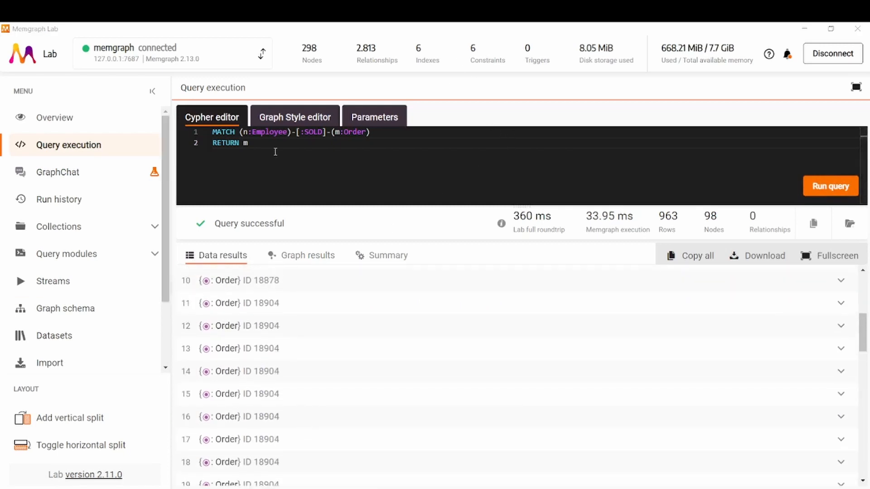
# - Clear the Cypher editor and run SHOW INDEX INFO
pyautogui.click(294, 148)
pyautogui.press('Return')
pyautogui.press('Return')
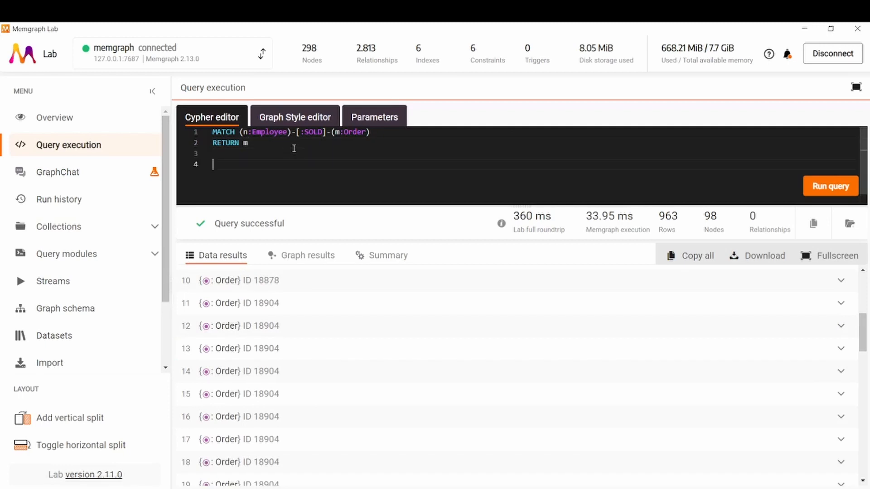
pyautogui.hotkey('ctrl', 'a')
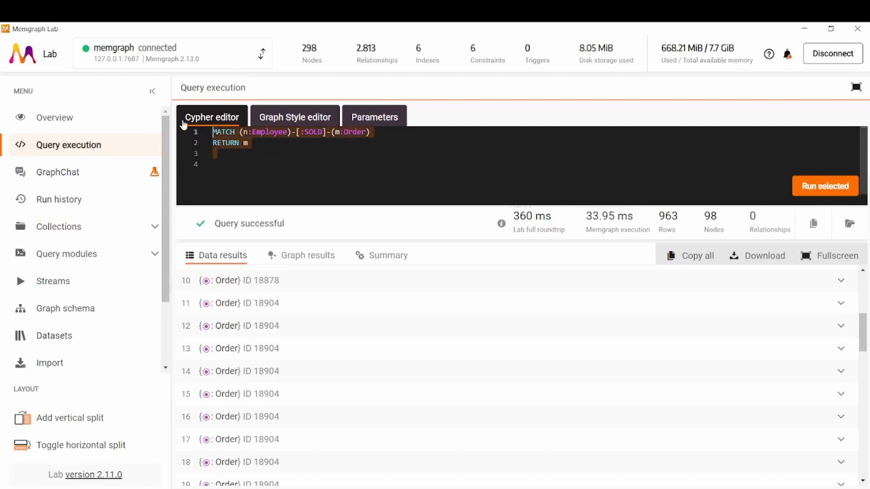
pyautogui.press('BackSpace')
pyautogui.write('S')
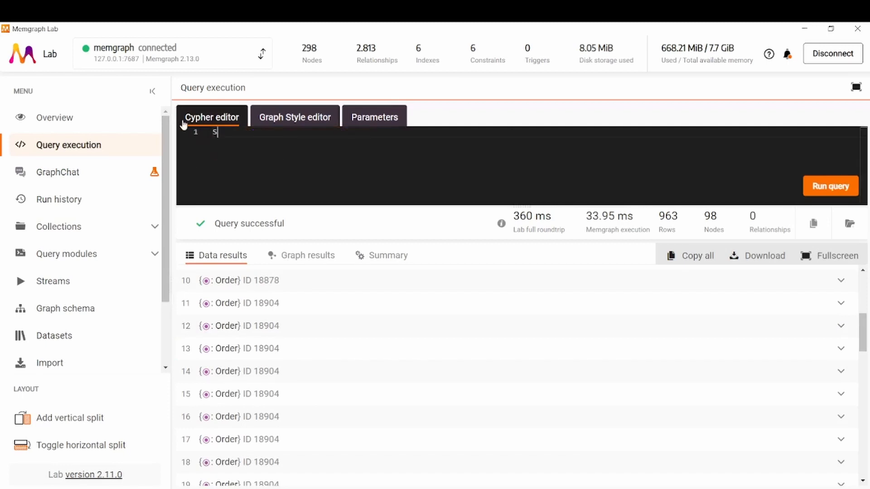
pyautogui.write('HOW INDEX INFO')
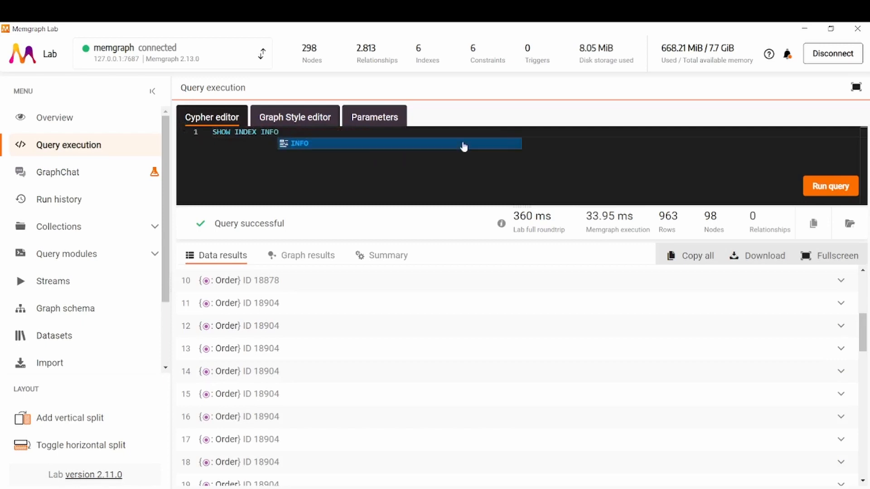
pyautogui.click(827, 188)
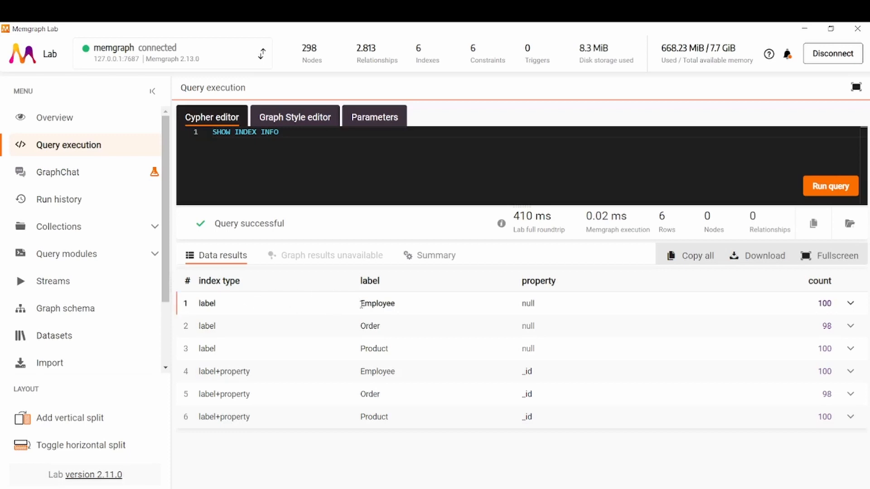
# - Examine the labels of the label indexes and the properties of the label+property indexes
pyautogui.moveTo(361, 305); pyautogui.dragTo(400, 354)
pyautogui.click(400, 354)
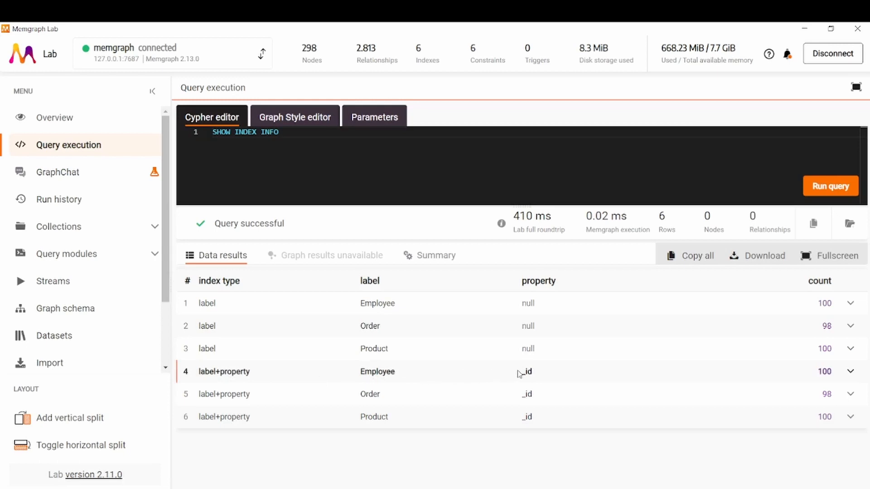
pyautogui.moveTo(521, 373); pyautogui.dragTo(544, 423)
pyautogui.click(547, 426)
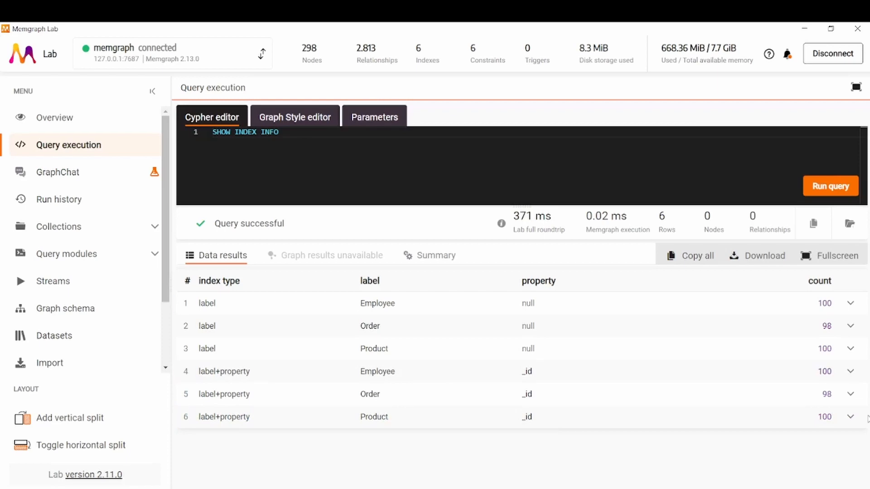
# - Change the statement to SHOW CONSTRAINT INFO, run it and review the properties of the exists constraints
pyautogui.doubleClick(248, 133)
pyautogui.write('CONSTRAINT')
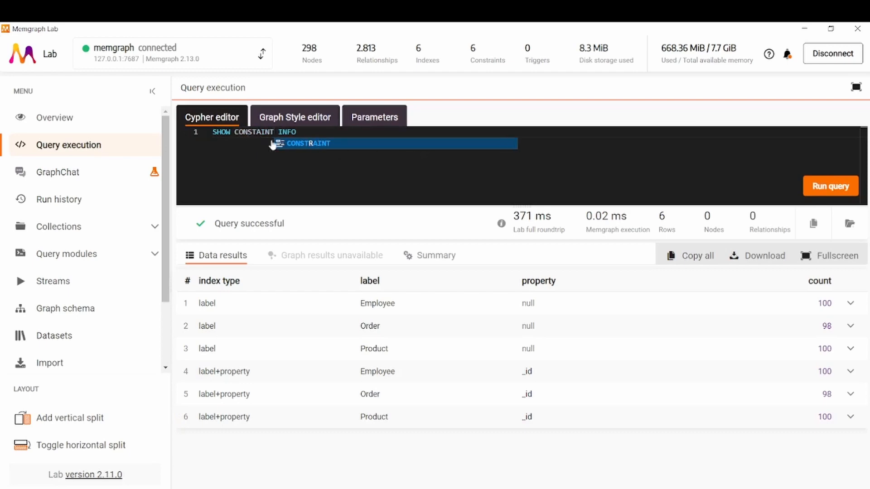
pyautogui.click(261, 133)
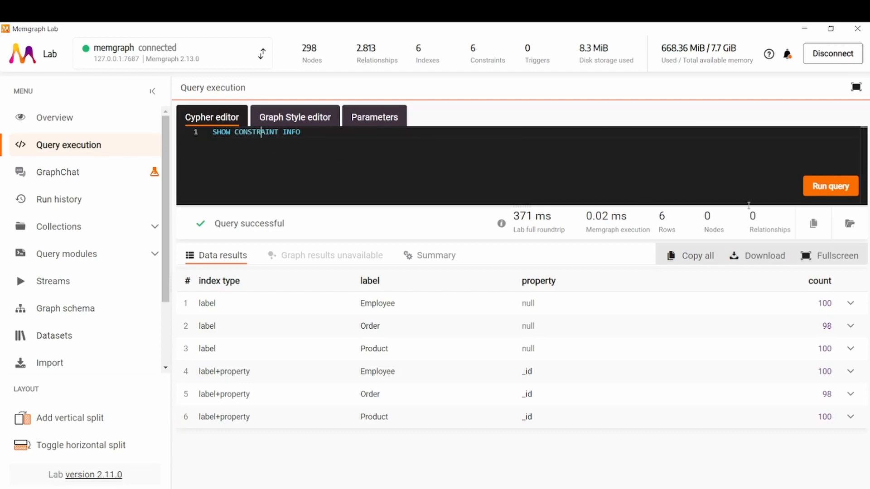
pyautogui.click(821, 186)
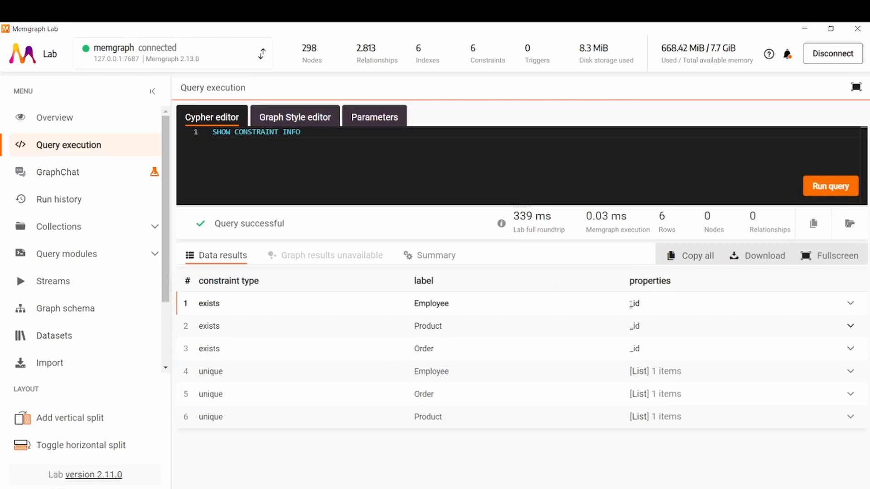
pyautogui.moveTo(631, 304); pyautogui.dragTo(657, 353)
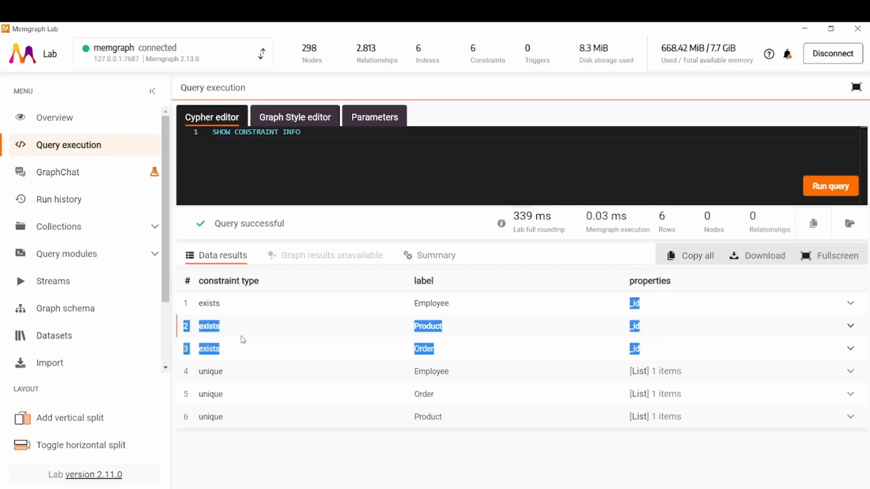
# - Expand the Employee unique constraint to see its property and review the unique constraints for Employee, Order and Product
pyautogui.click(222, 304)
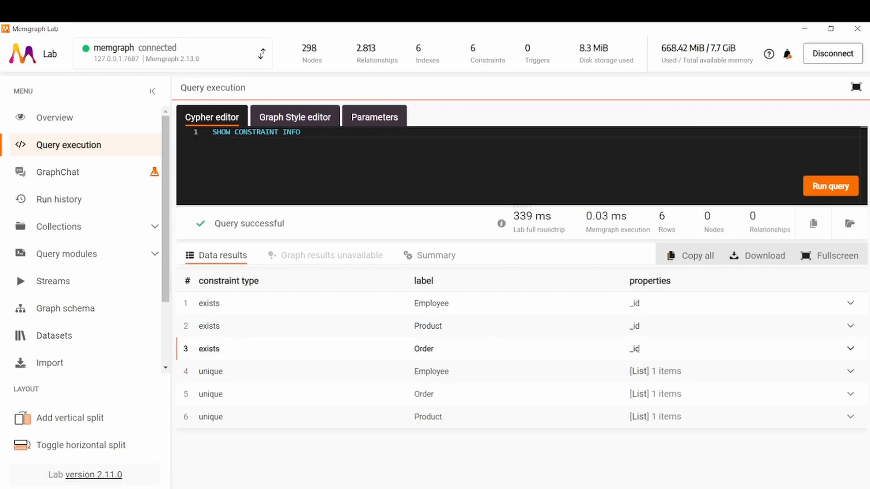
pyautogui.click(851, 372)
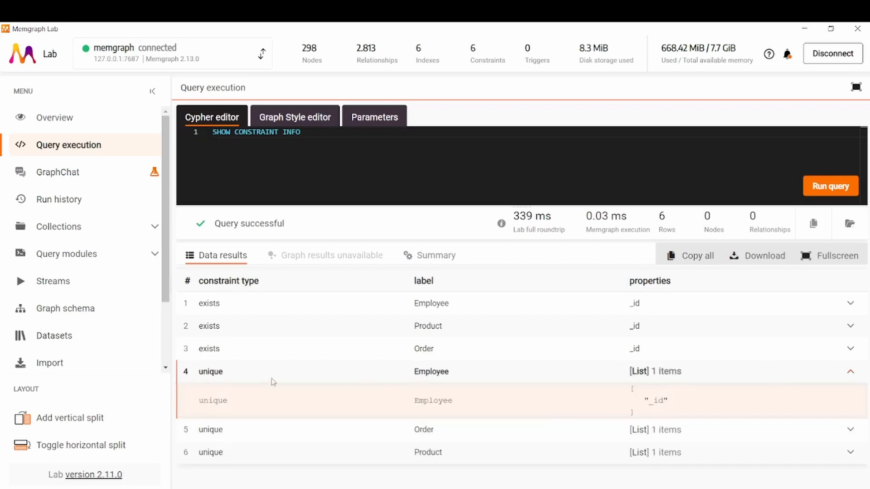
pyautogui.moveTo(199, 375); pyautogui.dragTo(232, 450)
pyautogui.click(232, 450)
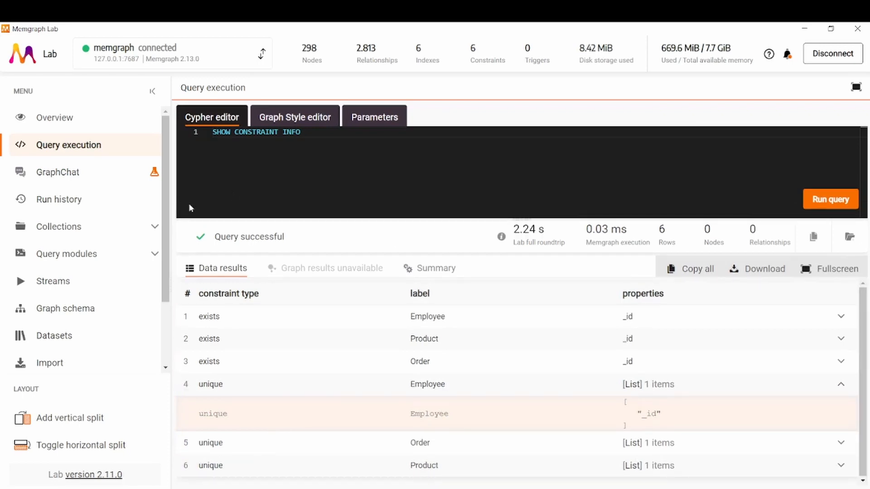
# - Find the MATCH (n:Employee) RETURN n query in the run history and rerun it in the current view
pyautogui.click(65, 203)
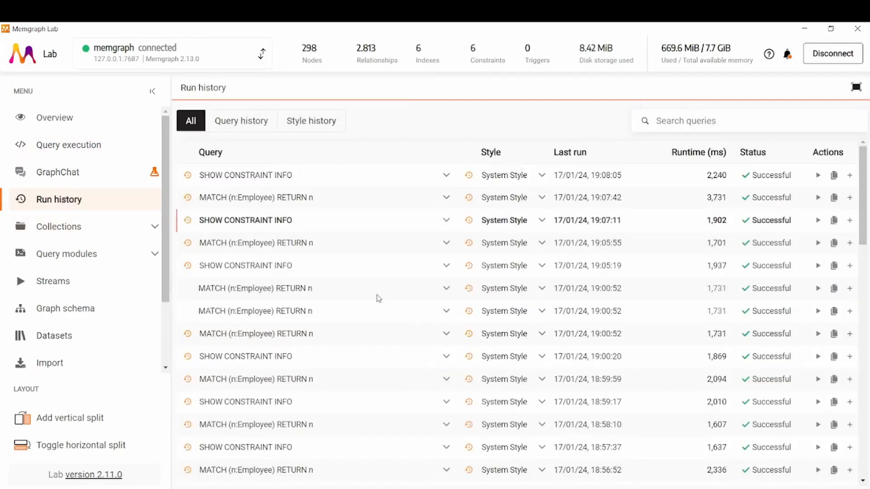
pyautogui.scroll(-1, 361, 353)
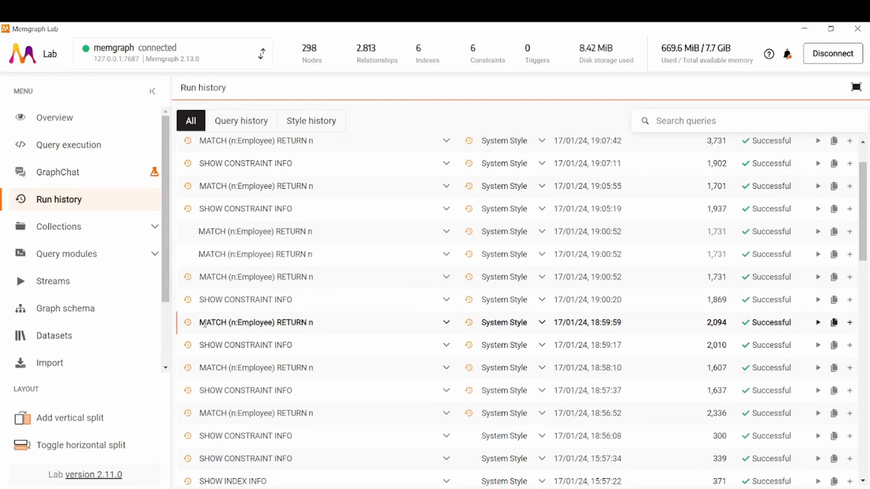
pyautogui.moveTo(202, 323); pyautogui.dragTo(317, 327)
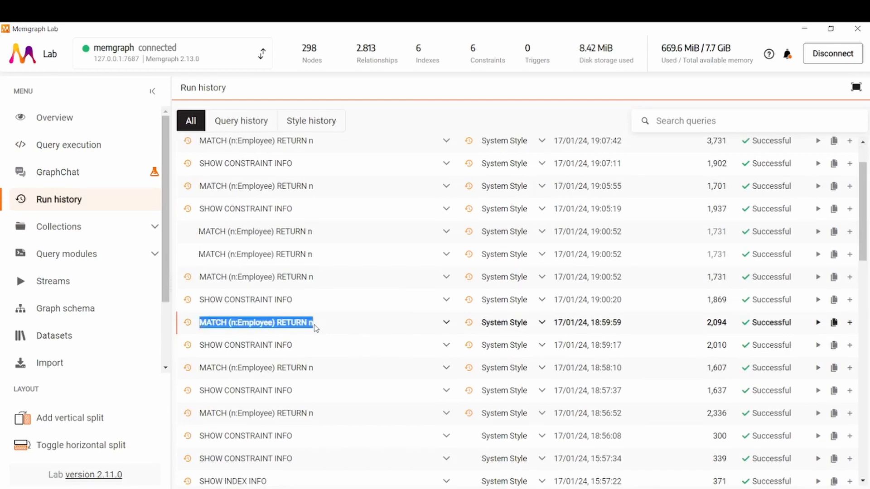
pyautogui.click(818, 322)
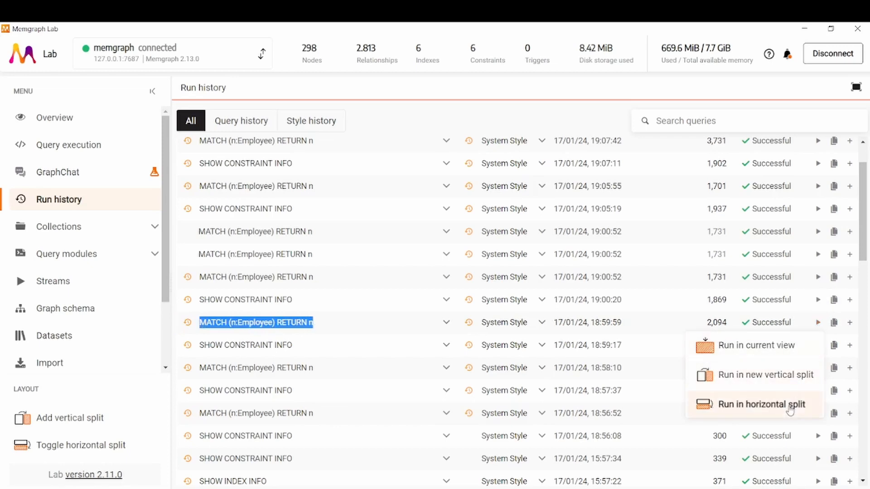
pyautogui.click(751, 351)
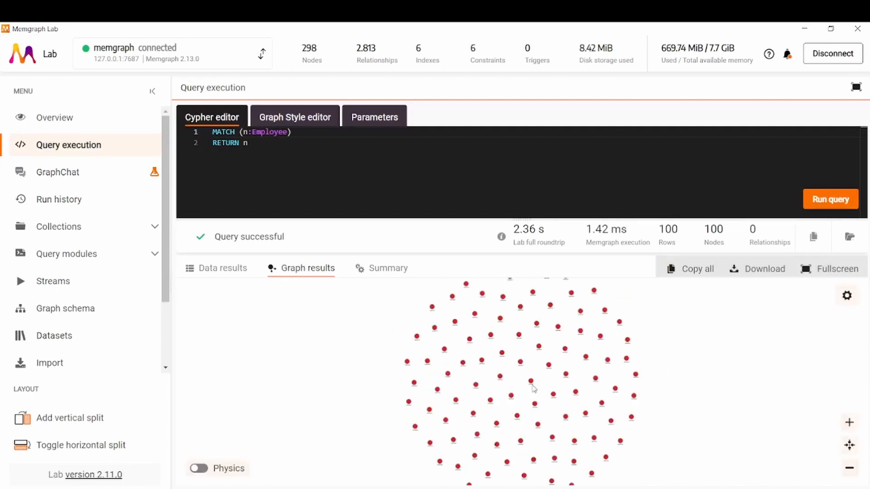
# - Select a single Employee node in the graph results and examine its properties, particularly firstName
pyautogui.scroll(5, 504, 412)
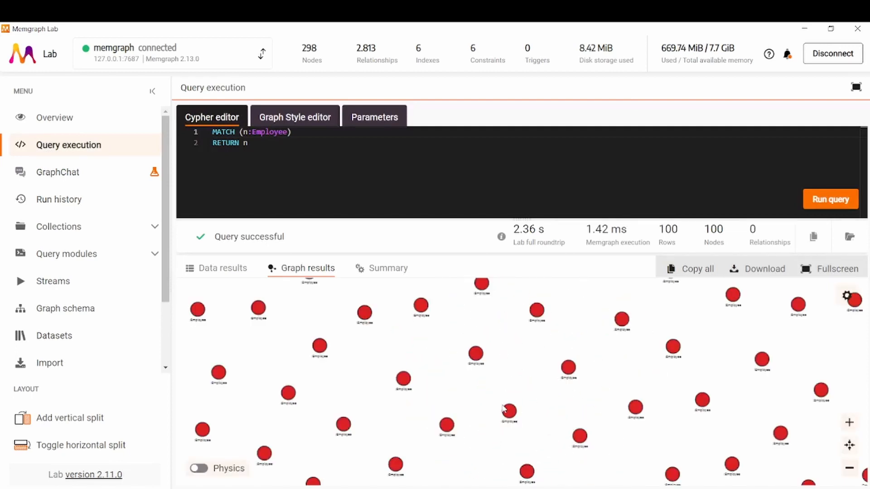
pyautogui.scroll(2, 526, 401)
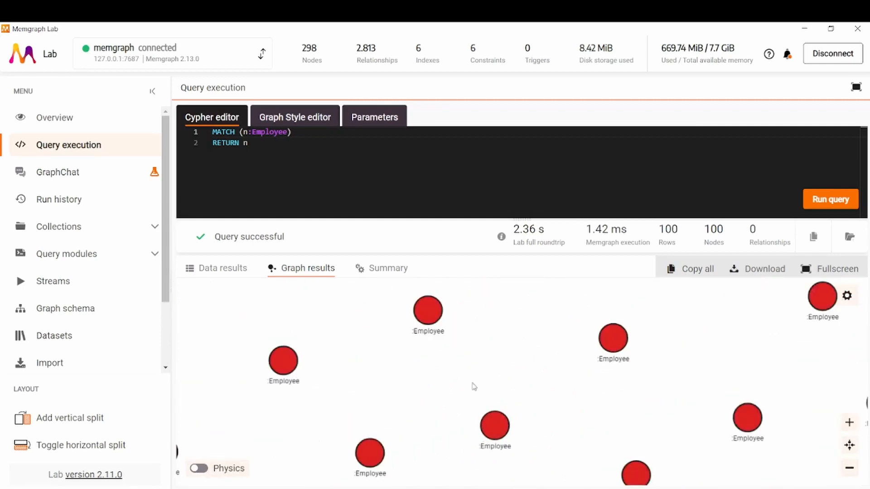
pyautogui.moveTo(472, 386); pyautogui.dragTo(449, 366)
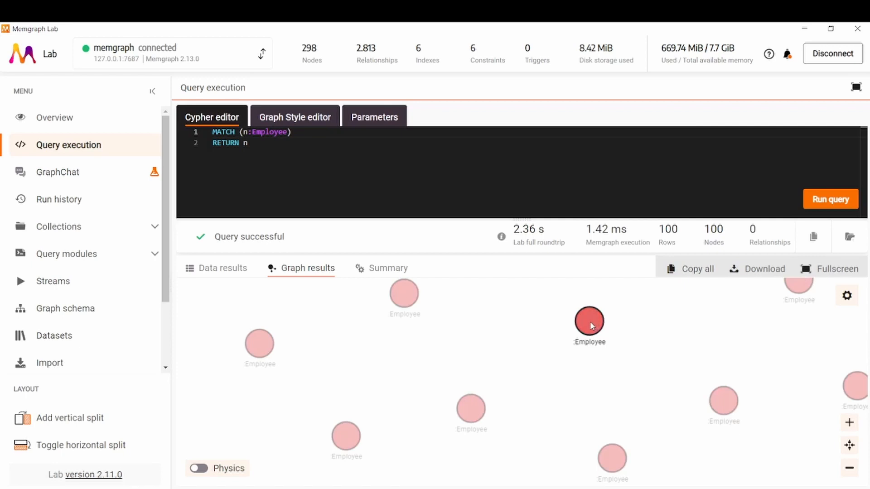
pyautogui.moveTo(414, 394); pyautogui.dragTo(390, 422)
pyautogui.click(383, 323)
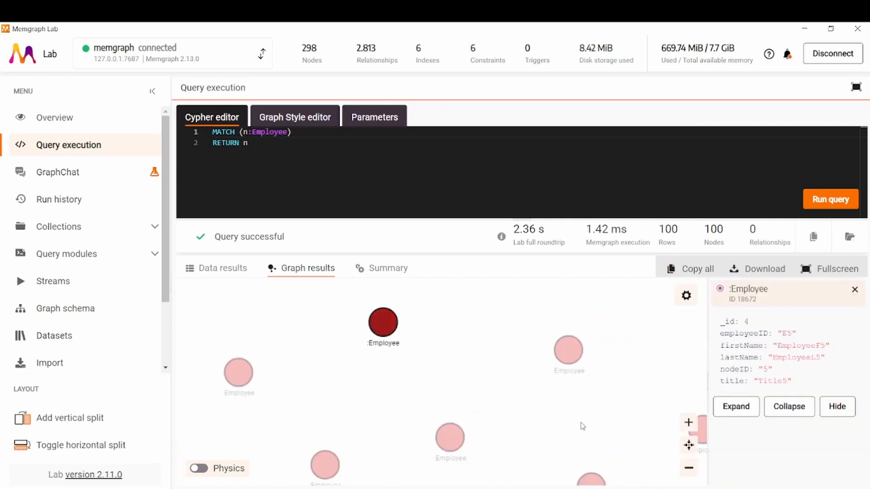
pyautogui.moveTo(723, 332); pyautogui.dragTo(746, 379)
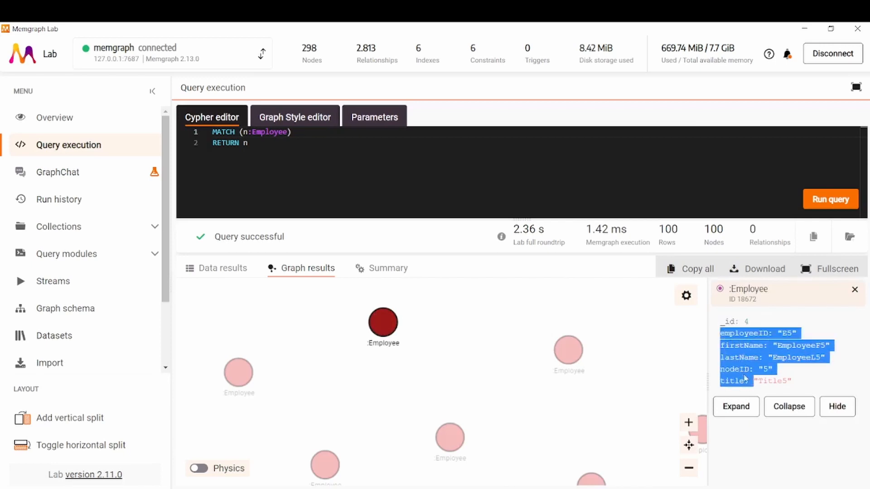
pyautogui.click(738, 359)
pyautogui.moveTo(722, 347); pyautogui.dragTo(769, 347)
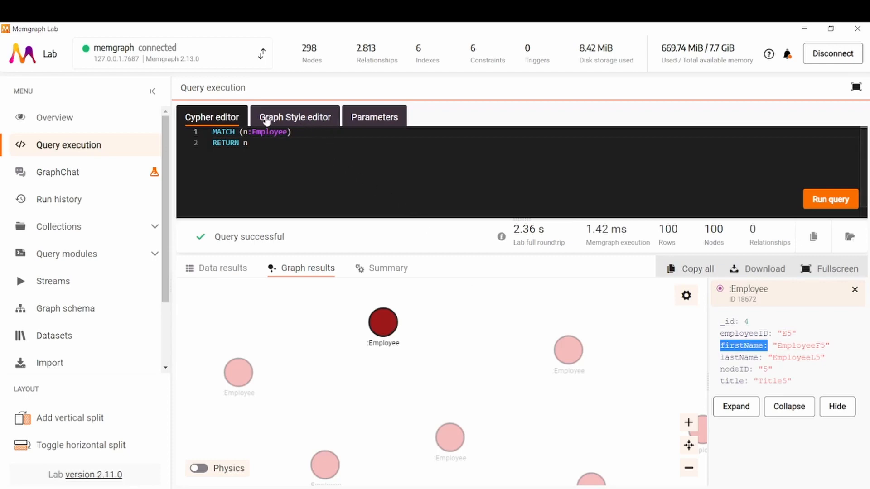
# - Open the graph style code, enlarge its editing area and locate the commented-out node style for a specific property
pyautogui.click(308, 117)
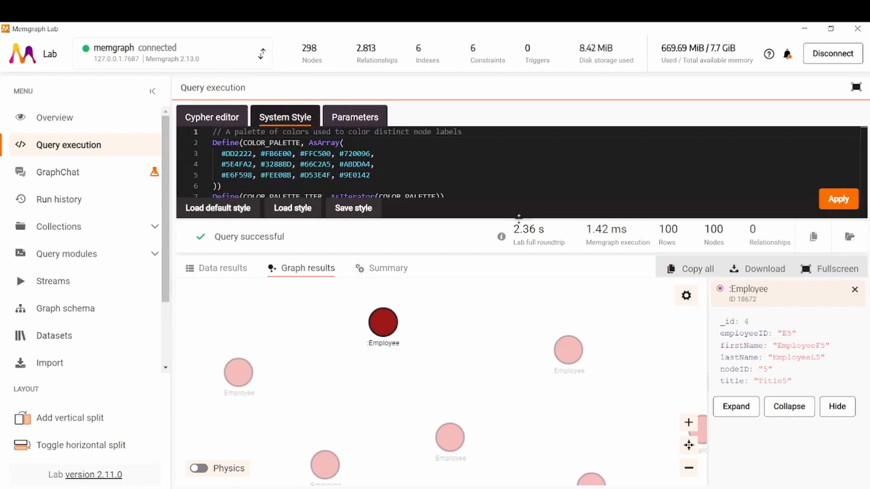
pyautogui.moveTo(517, 220); pyautogui.dragTo(512, 274)
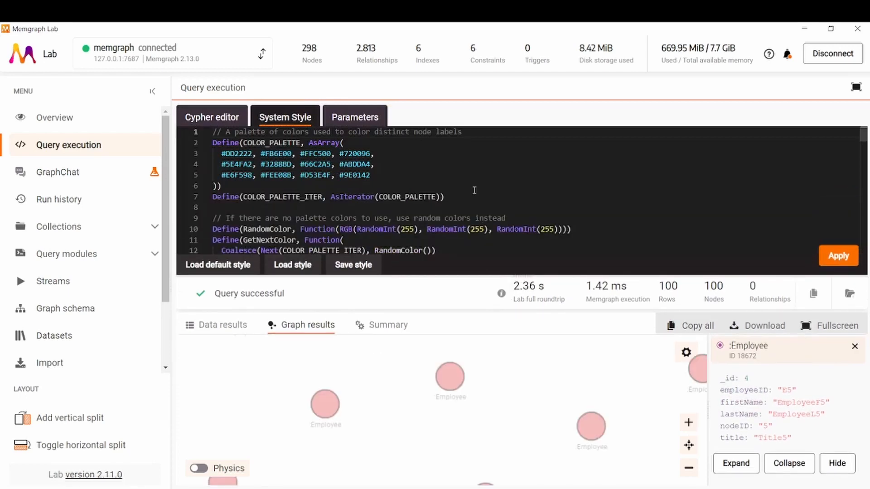
pyautogui.scroll(-3, 475, 191)
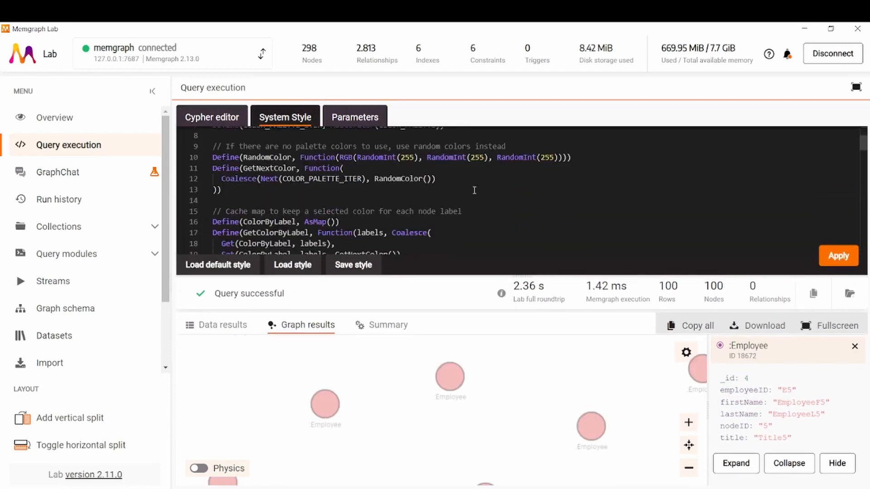
pyautogui.scroll(-5, 474, 190)
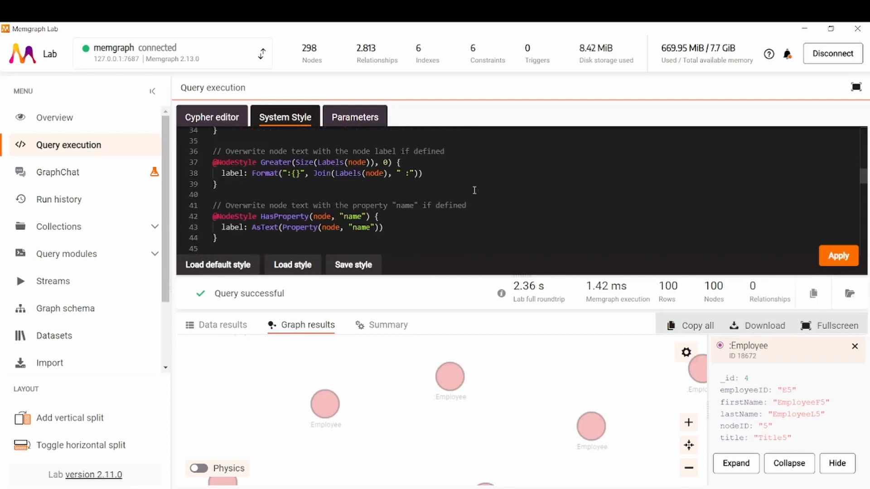
pyautogui.scroll(-3, 477, 195)
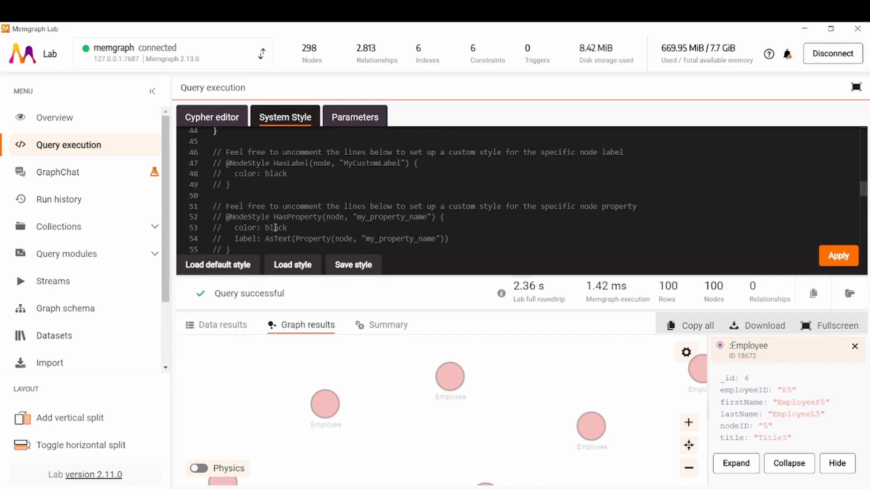
pyautogui.keyDown('shift'); pyautogui.click(275, 228); pyautogui.keyUp('shift')
pyautogui.scroll(-1, 297, 213)
pyautogui.click(307, 211)
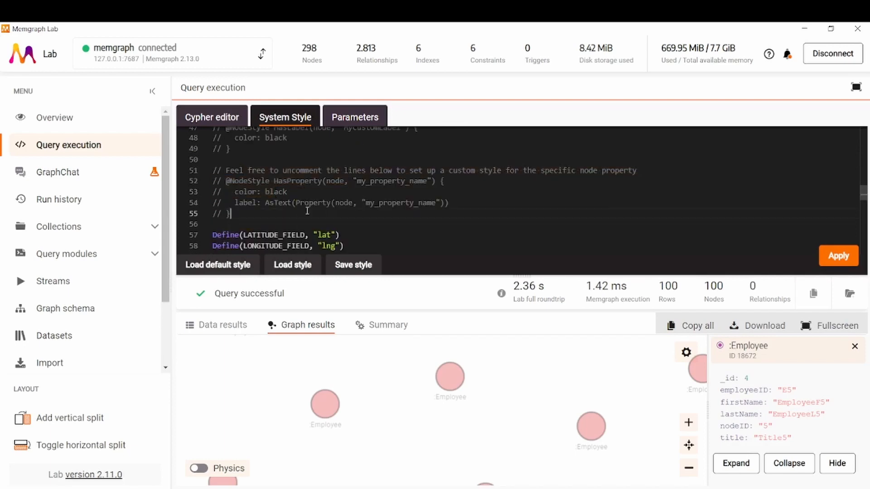
pyautogui.moveTo(291, 180)
pyautogui.click(213, 182)
pyautogui.press('Delete')
pyautogui.press('Delete')
pyautogui.press('Delete')
pyautogui.click(215, 193)
pyautogui.press('Delete')
pyautogui.press('Delete')
pyautogui.press('Delete')
pyautogui.click(215, 203)
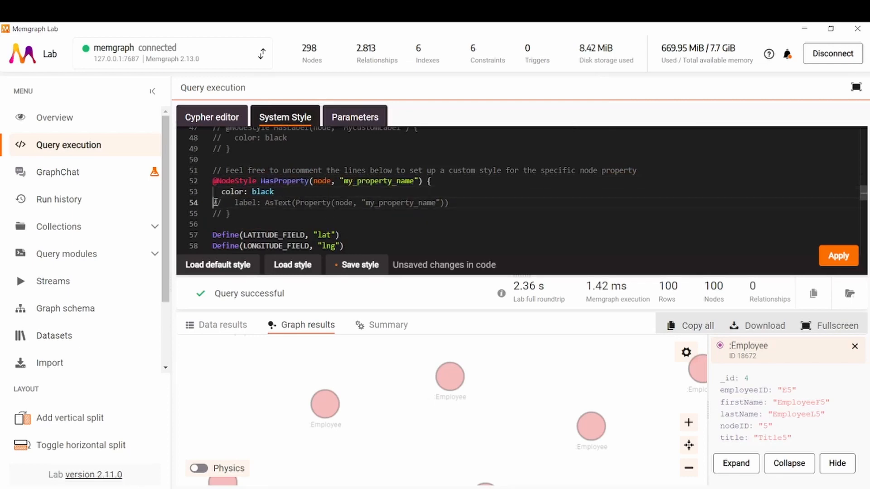
pyautogui.press('Delete')
pyautogui.press('Delete')
pyautogui.press('Delete')
pyautogui.click(215, 213)
pyautogui.press('Delete')
pyautogui.press('Delete')
pyautogui.press('Delete')
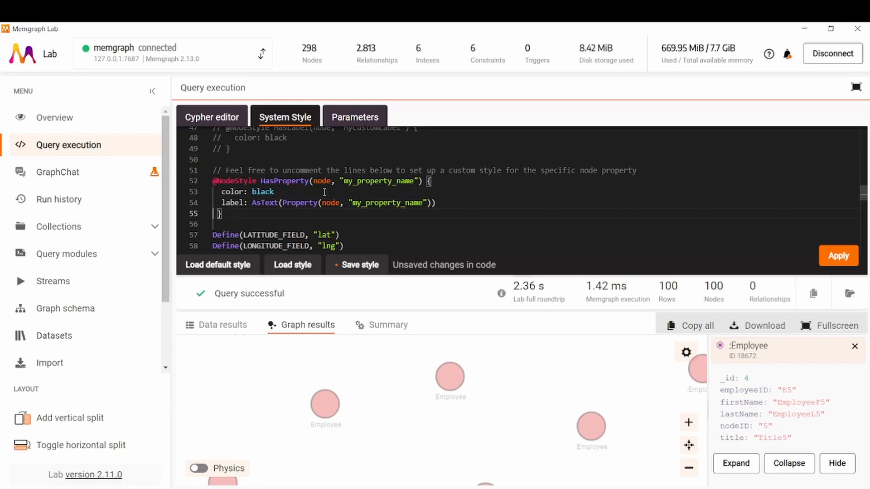
# - Replace my_property_name with the Employee property name firstName in both the HasProperty condition and the label expression
pyautogui.moveTo(344, 181); pyautogui.dragTo(414, 183)
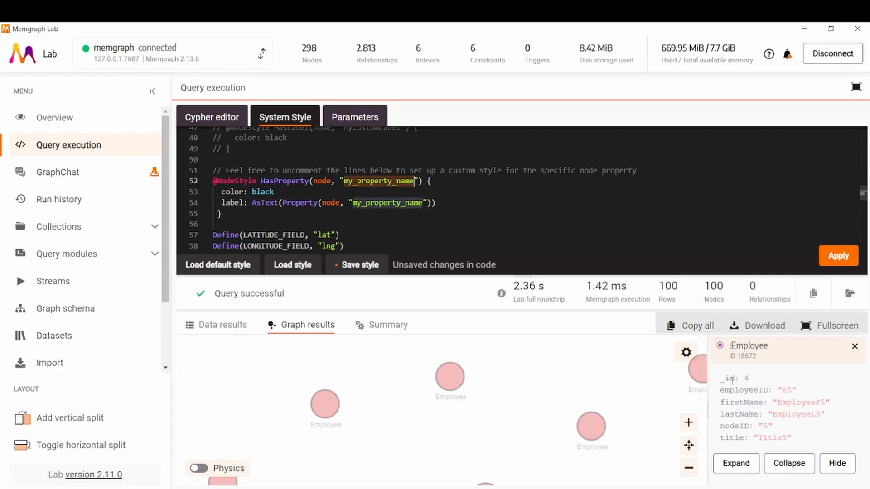
pyautogui.moveTo(720, 402)
pyautogui.mouseDown()
pyautogui.moveTo(760, 403)
pyautogui.moveTo(713, 402)
pyautogui.mouseUp()
pyautogui.hotkey('ctrl', 'c')
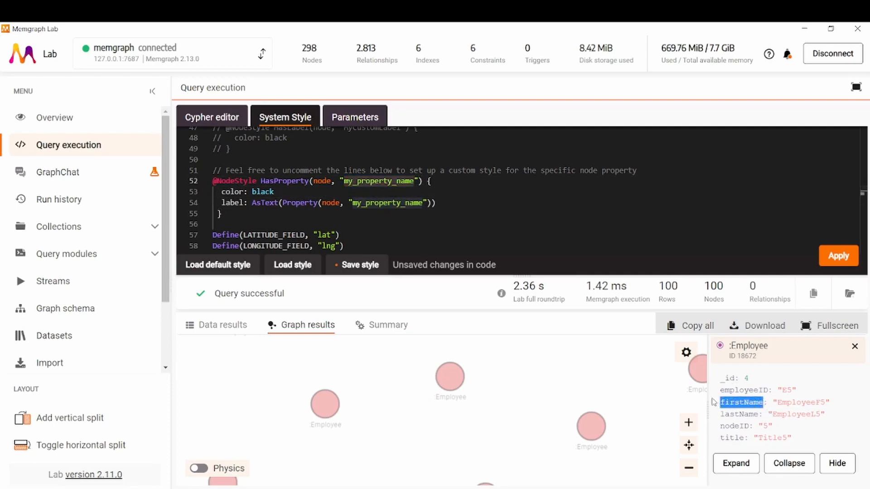
pyautogui.moveTo(344, 181); pyautogui.dragTo(414, 184)
pyautogui.hotkey('ctrl', 'v')
pyautogui.moveTo(353, 203); pyautogui.dragTo(424, 204)
pyautogui.hotkey('ctrl', 'v')
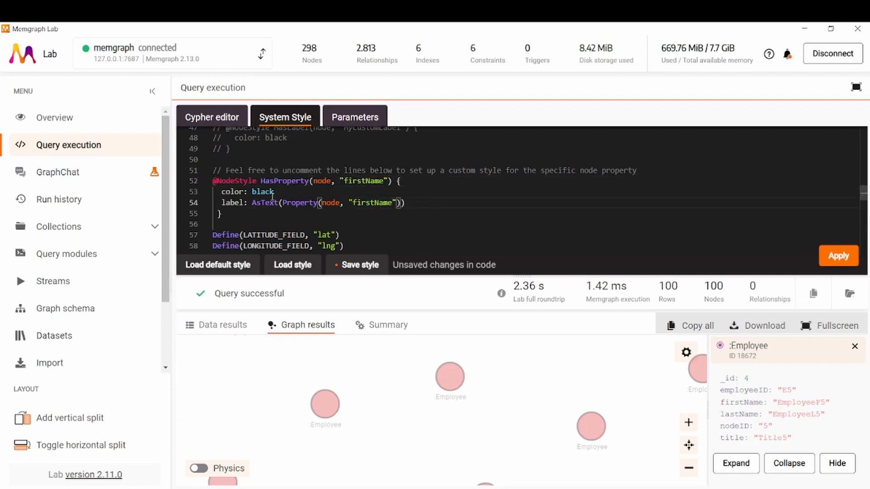
# - Set the color in the firstName node style to orange and apply the style to the graph
pyautogui.moveTo(227, 183)
pyautogui.click(341, 181)
pyautogui.press('Down')
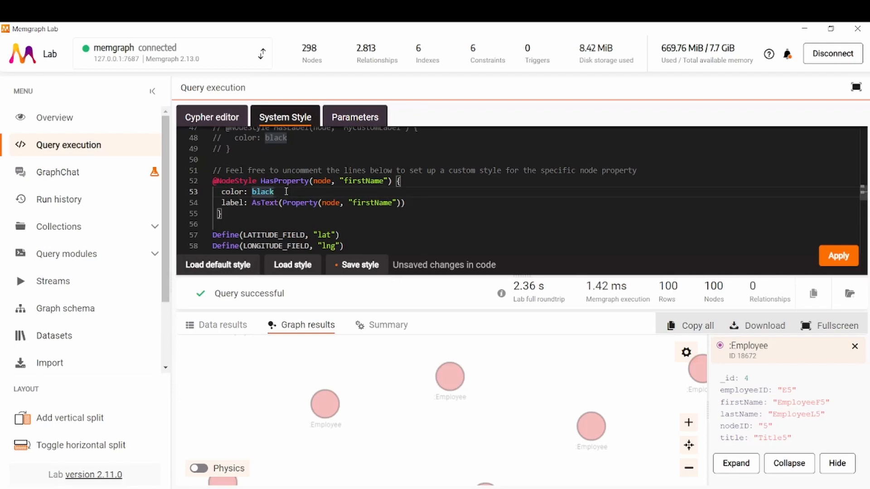
pyautogui.hotkey('ctrl', 'Left')
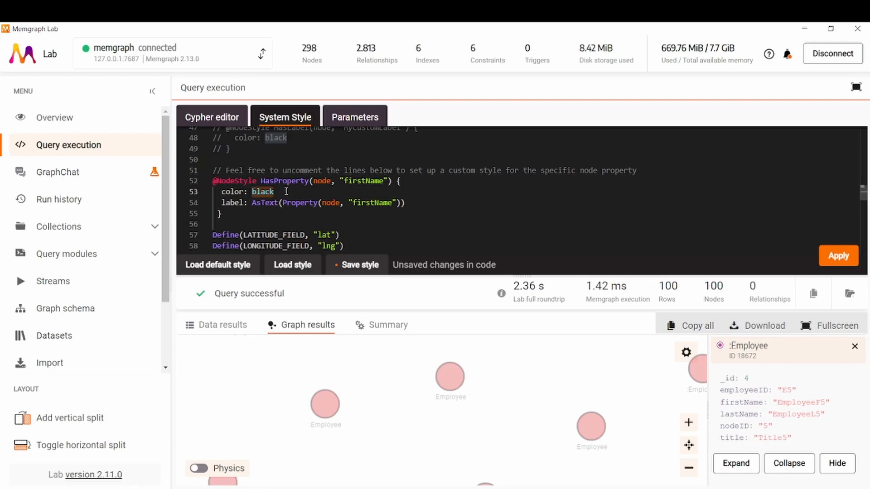
pyautogui.write('orange')
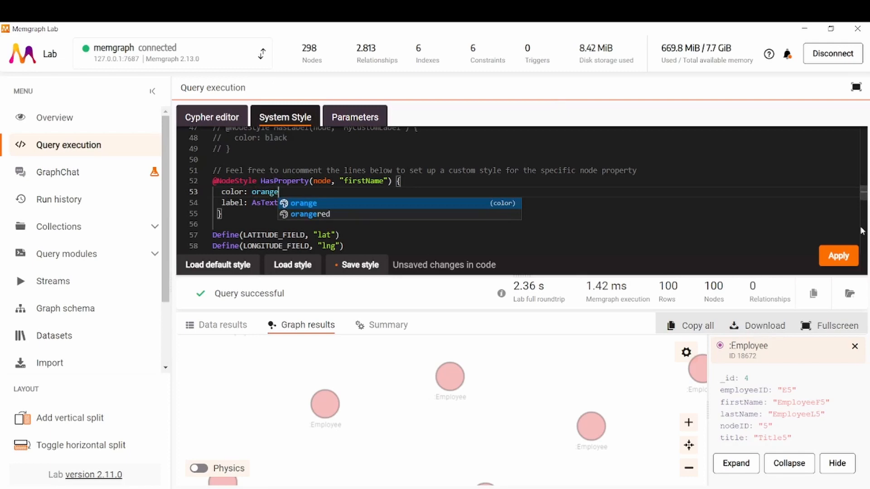
pyautogui.click(840, 257)
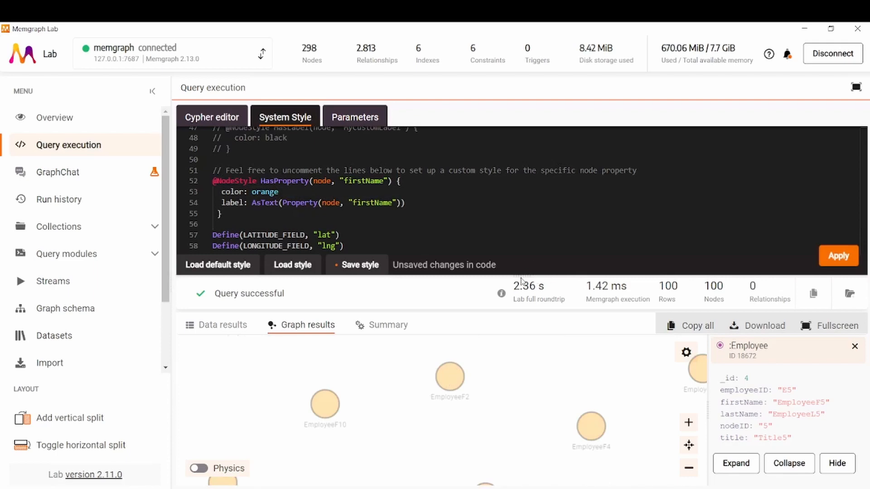
# - Enlarge the graph results area, close the node details and inspect a restyled Employee node
pyautogui.moveTo(522, 275); pyautogui.dragTo(522, 192)
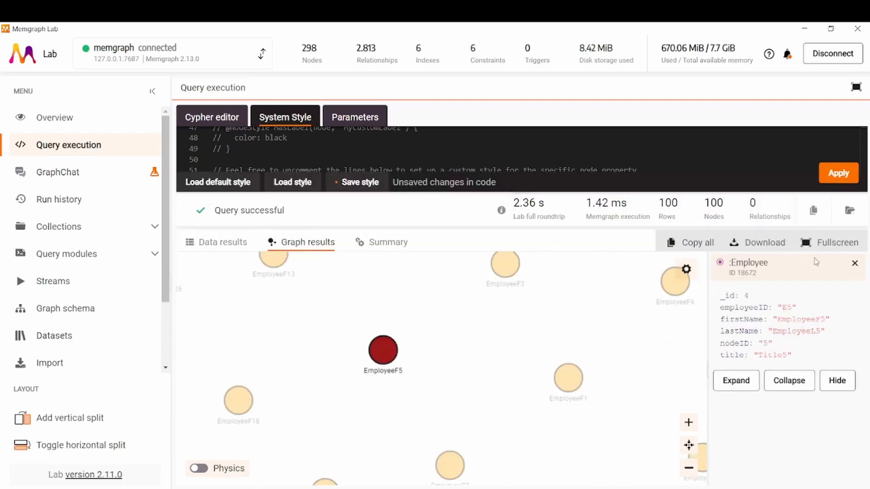
pyautogui.click(855, 263)
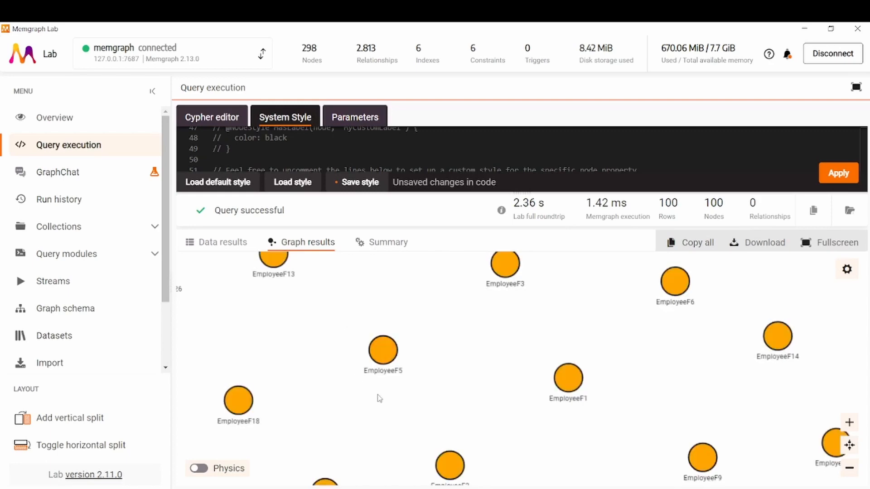
pyautogui.click(384, 356)
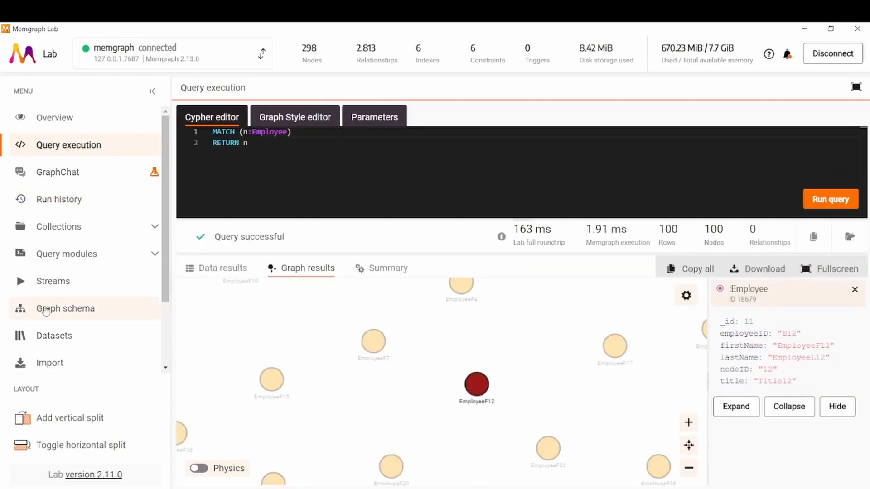
# - Regenerate the graph schema and reposition its Product and Employee nodes around the Order node
pyautogui.click(46, 311)
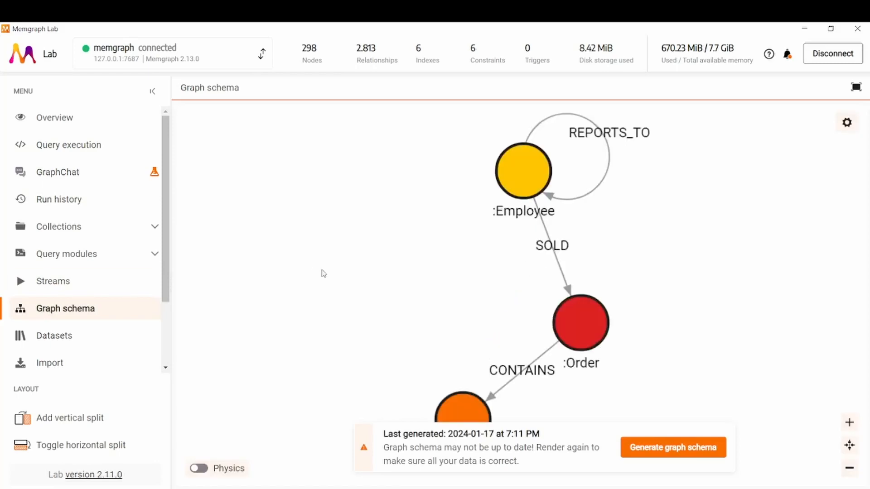
pyautogui.click(673, 448)
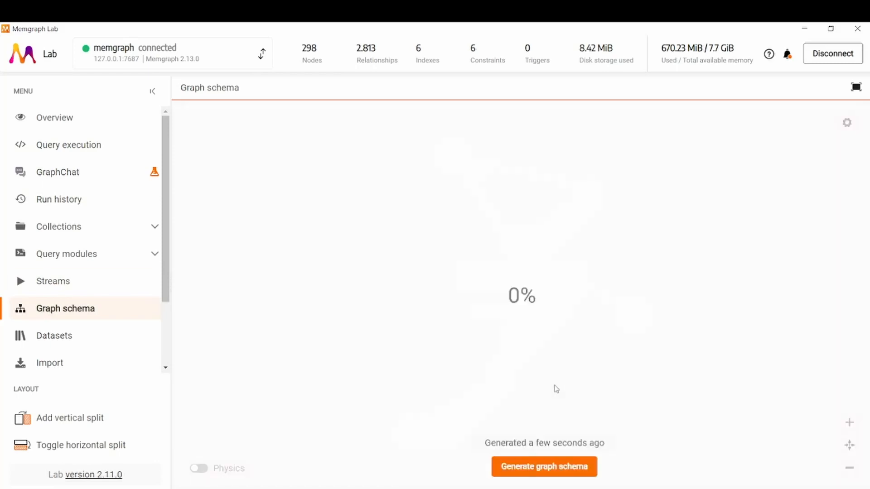
pyautogui.moveTo(461, 414); pyautogui.dragTo(371, 354)
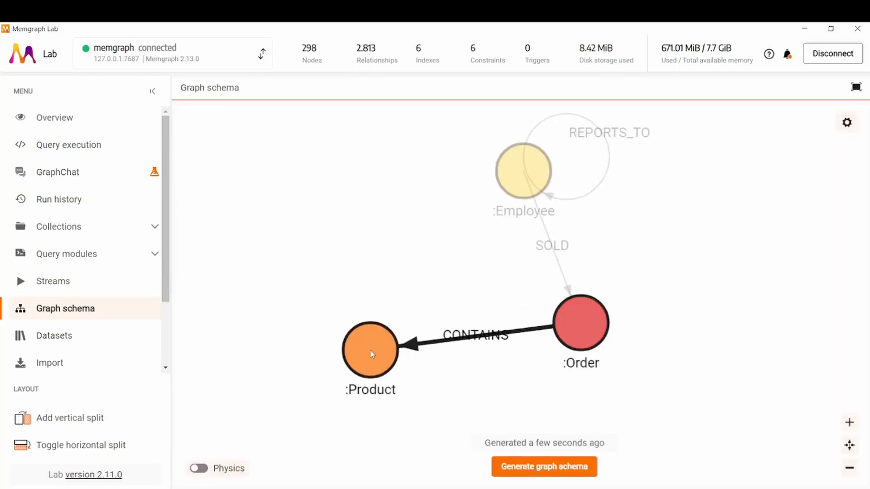
pyautogui.moveTo(531, 177); pyautogui.dragTo(428, 223)
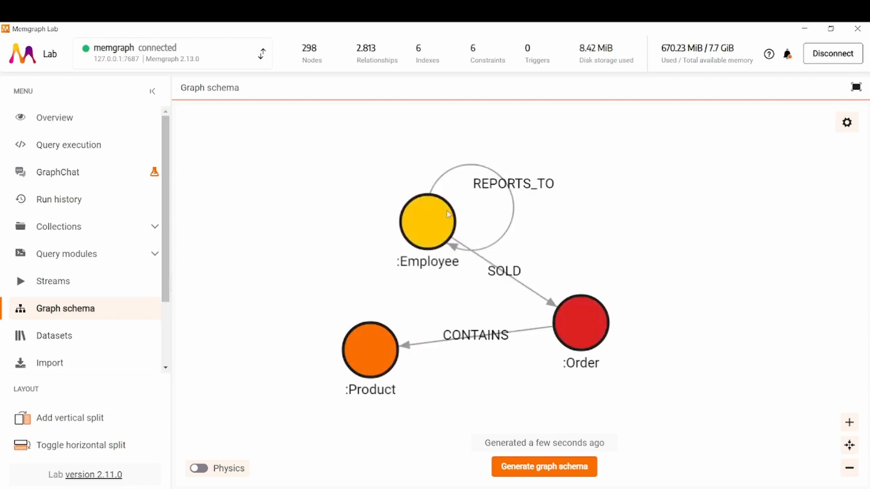
# - Select the Employee node in the schema and review which properties its nodes contain
pyautogui.click(431, 235)
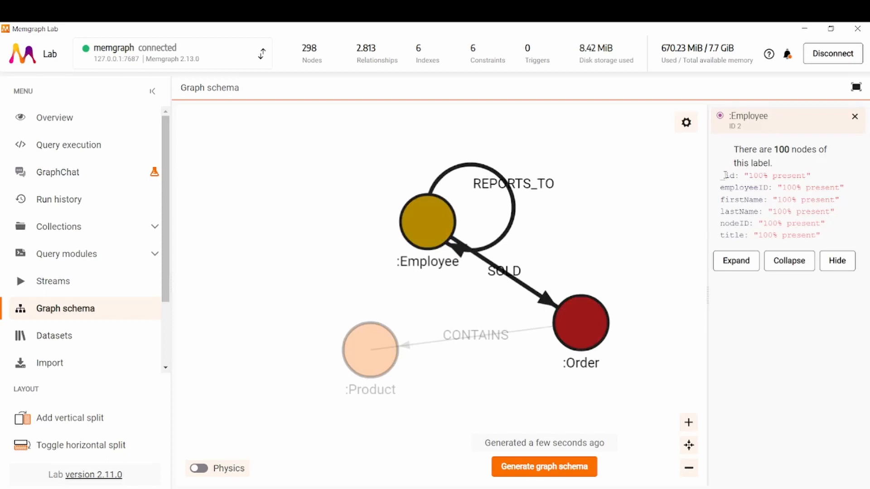
pyautogui.moveTo(720, 176); pyautogui.dragTo(754, 235)
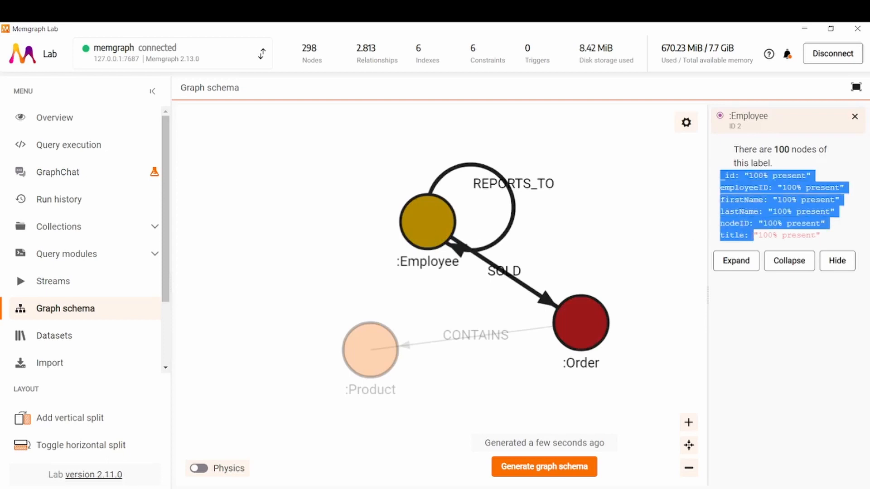